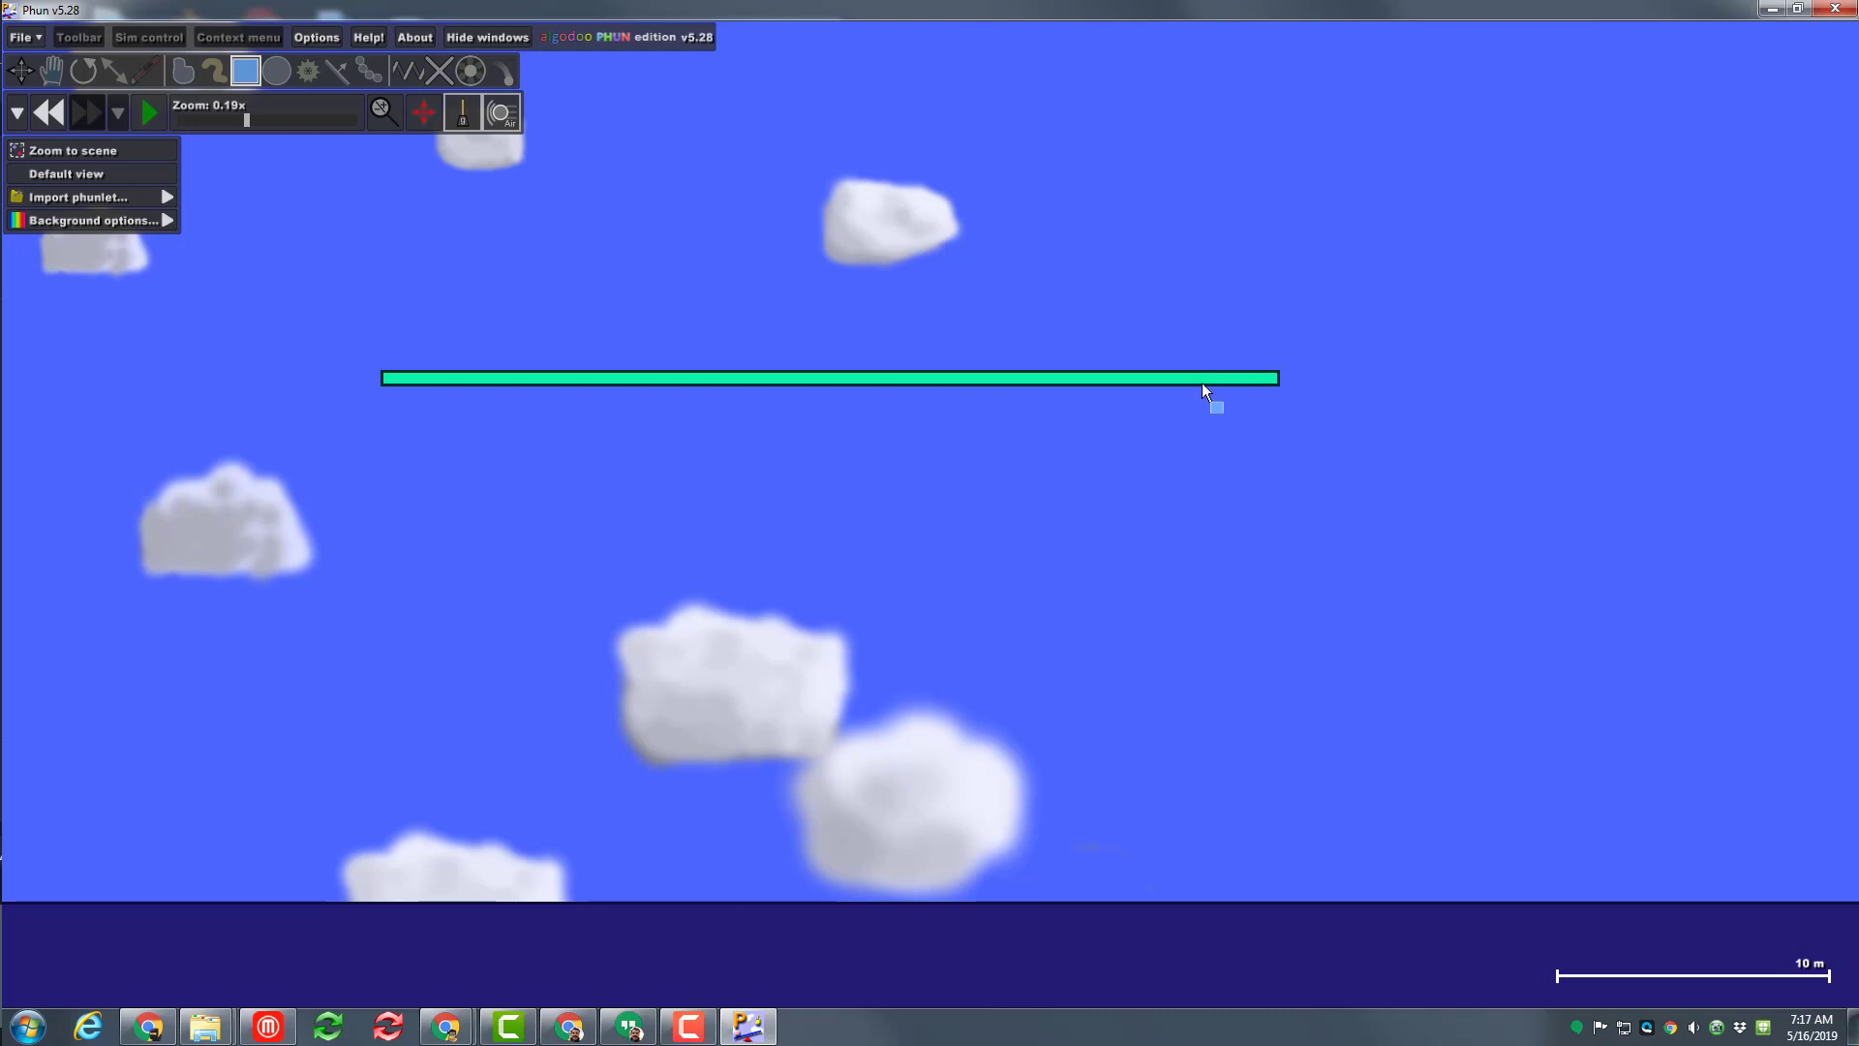
- Move the long green bar higher above the ground and fix its far right end to the background
drag(1201, 381, 1235, 286)
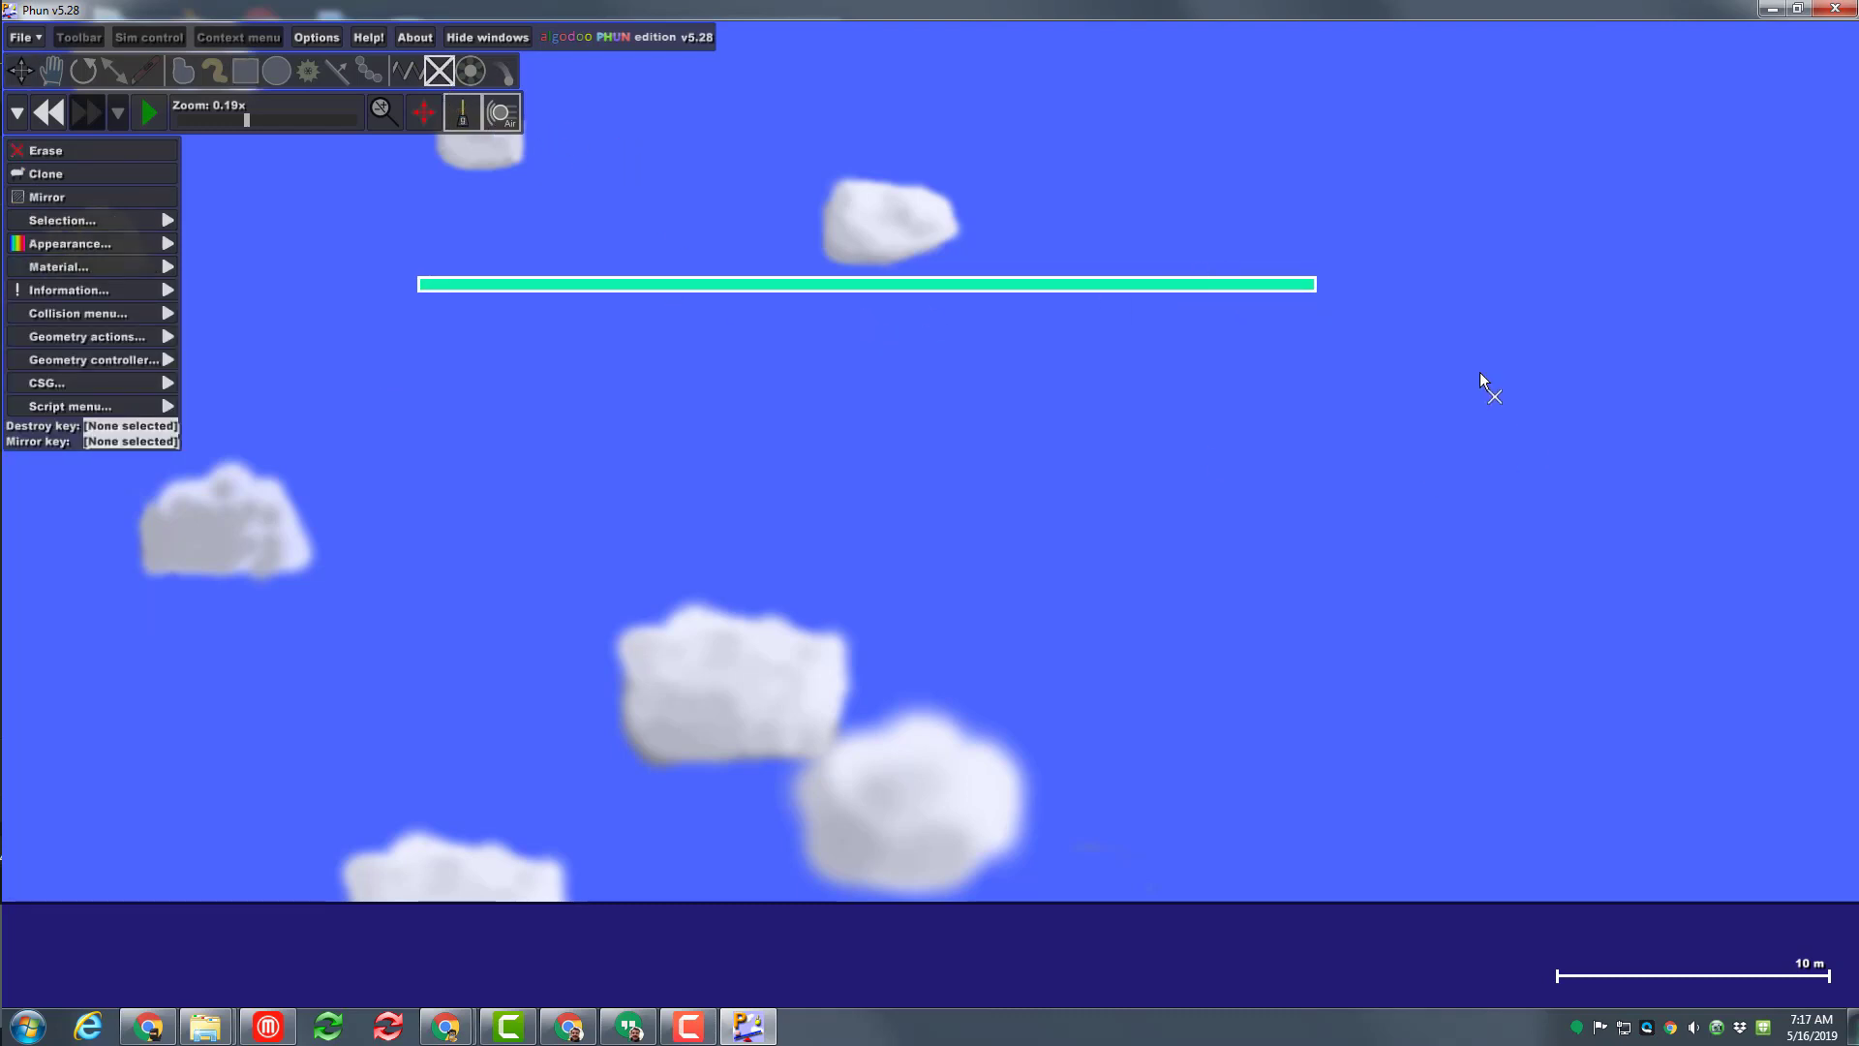
scroll(1481, 379, up, 3)
click(1228, 274)
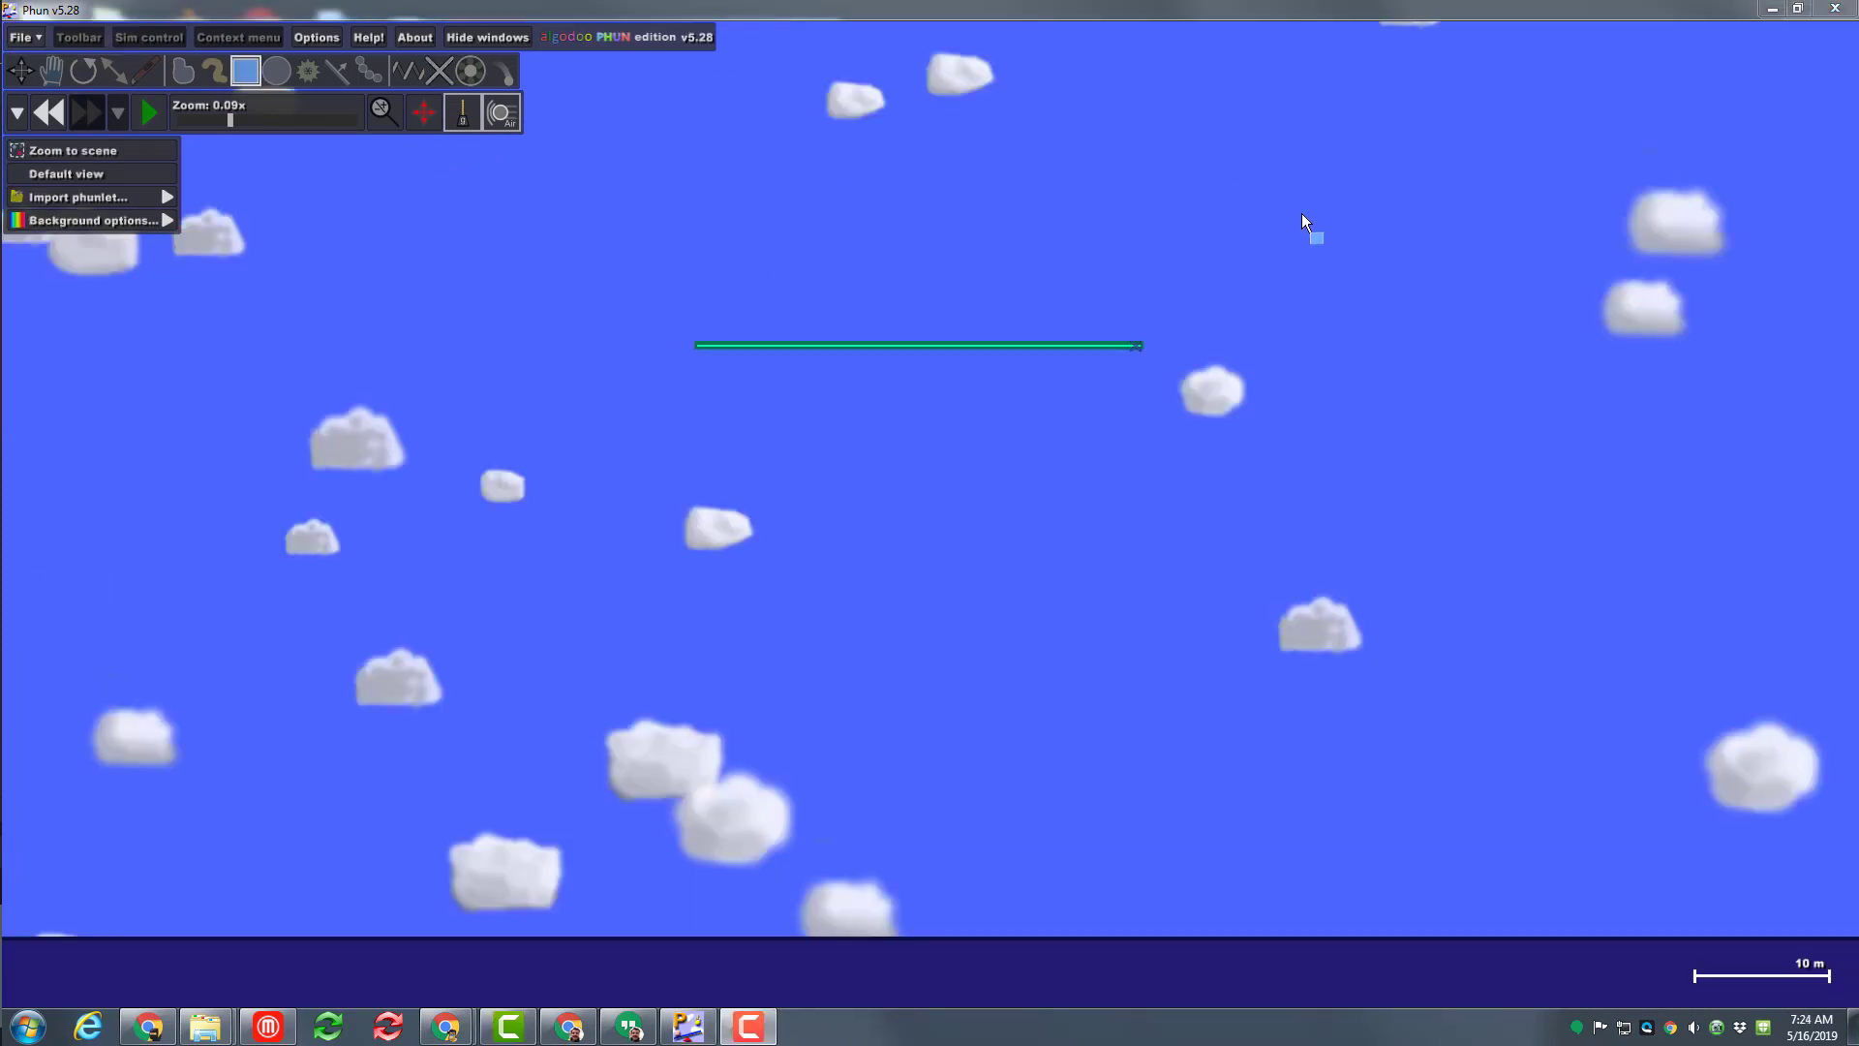
- Draw a small circle above the left end of the green bar and run the simulation so it drops onto the bar
click(277, 71)
scroll(763, 312, up, 3)
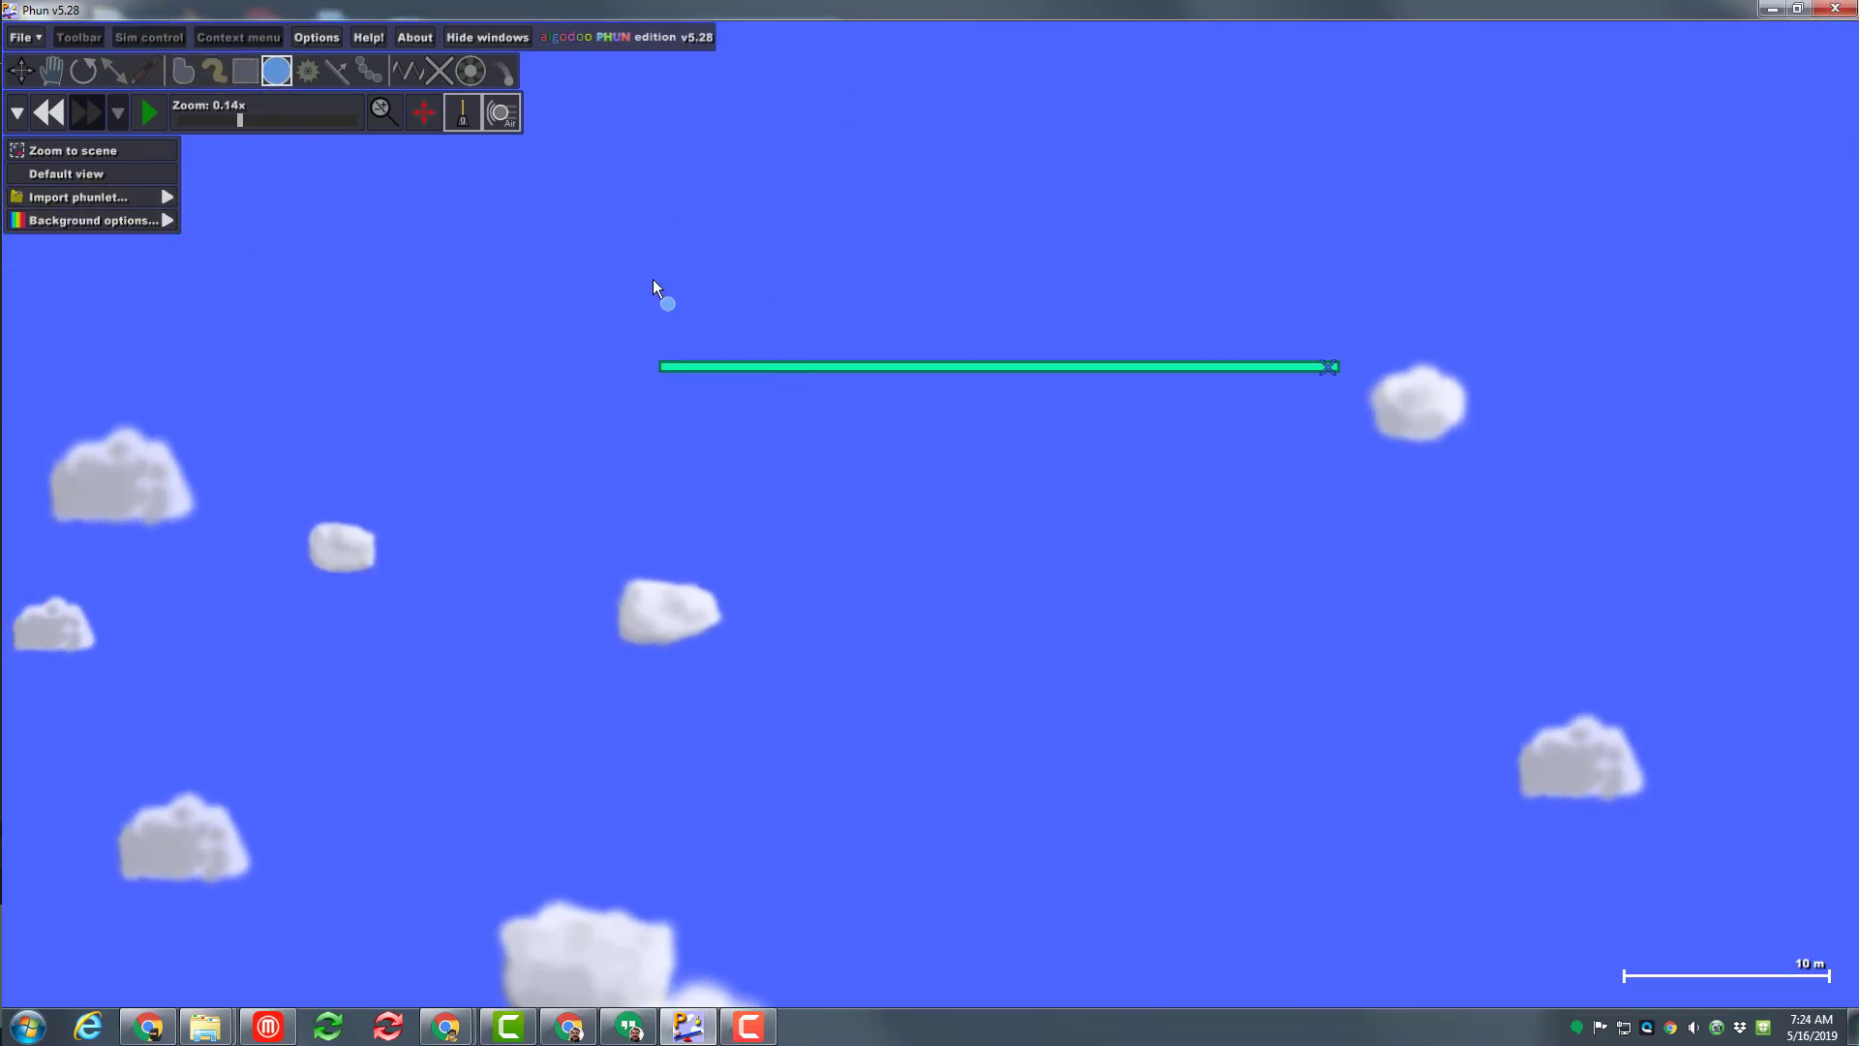
click(716, 310)
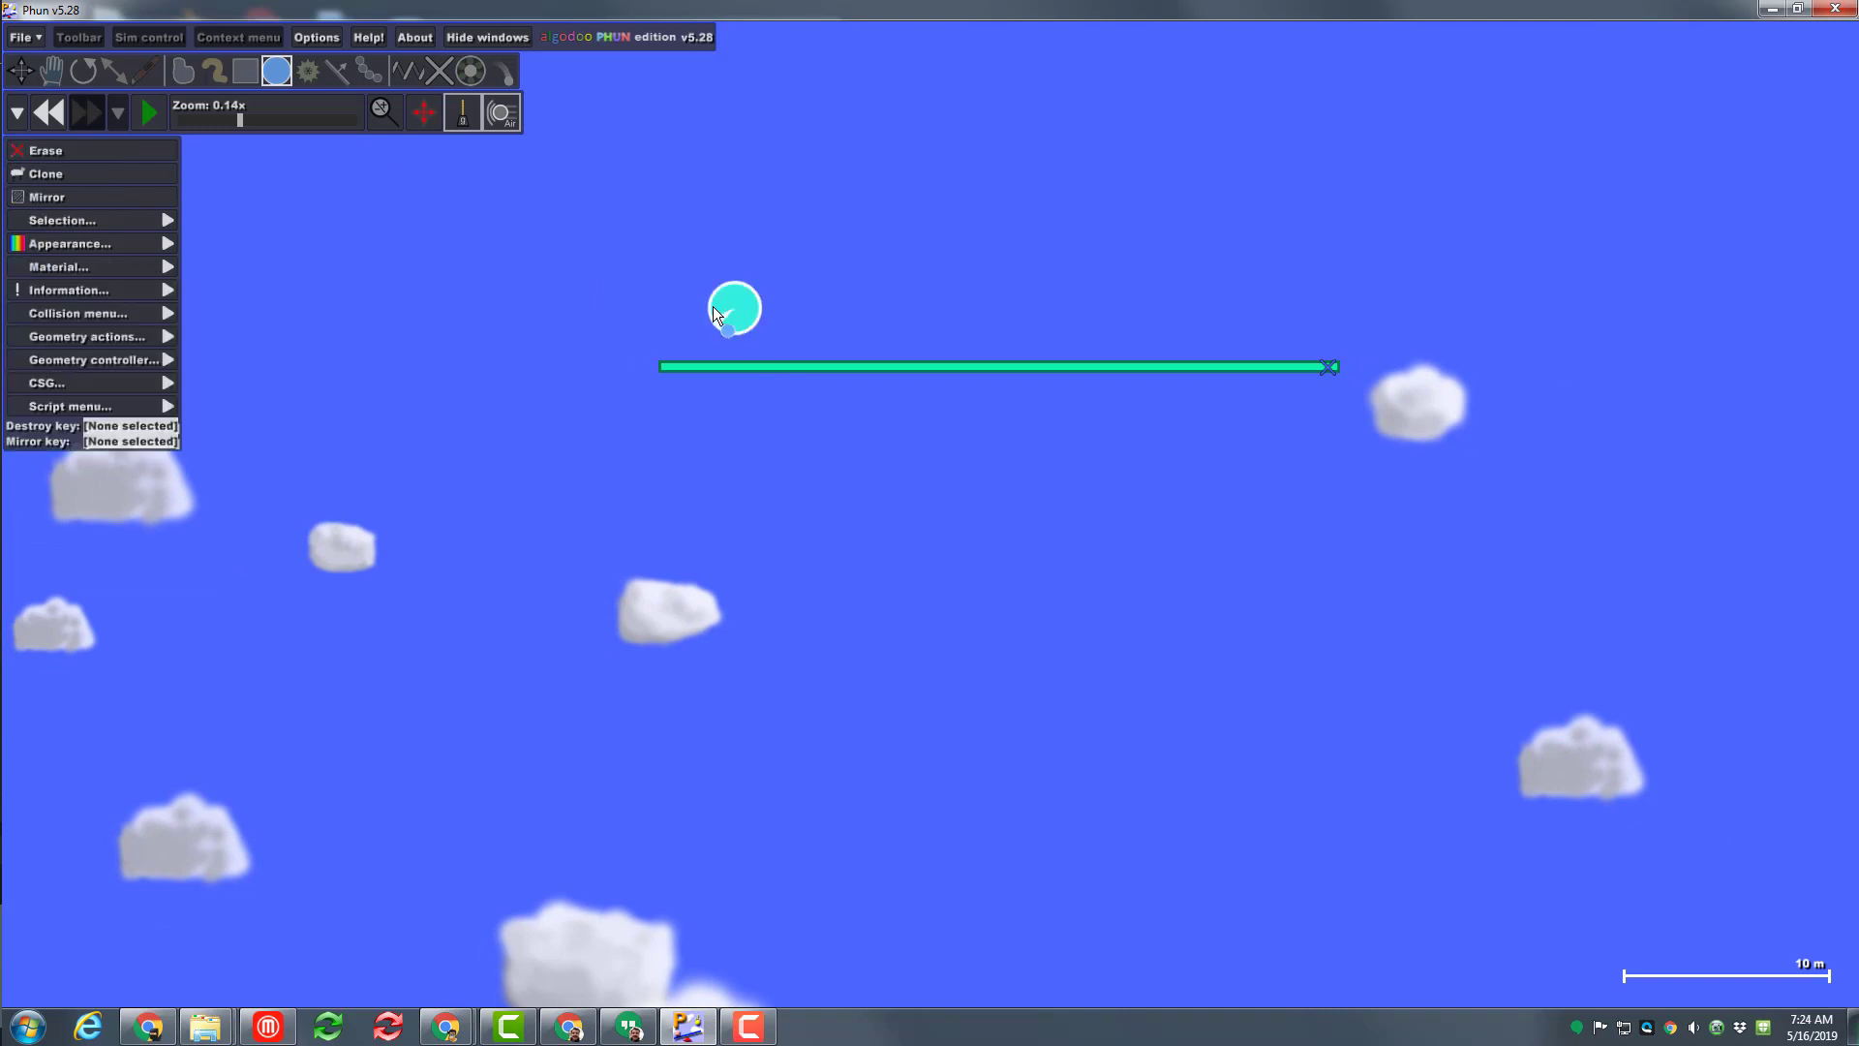
click(147, 124)
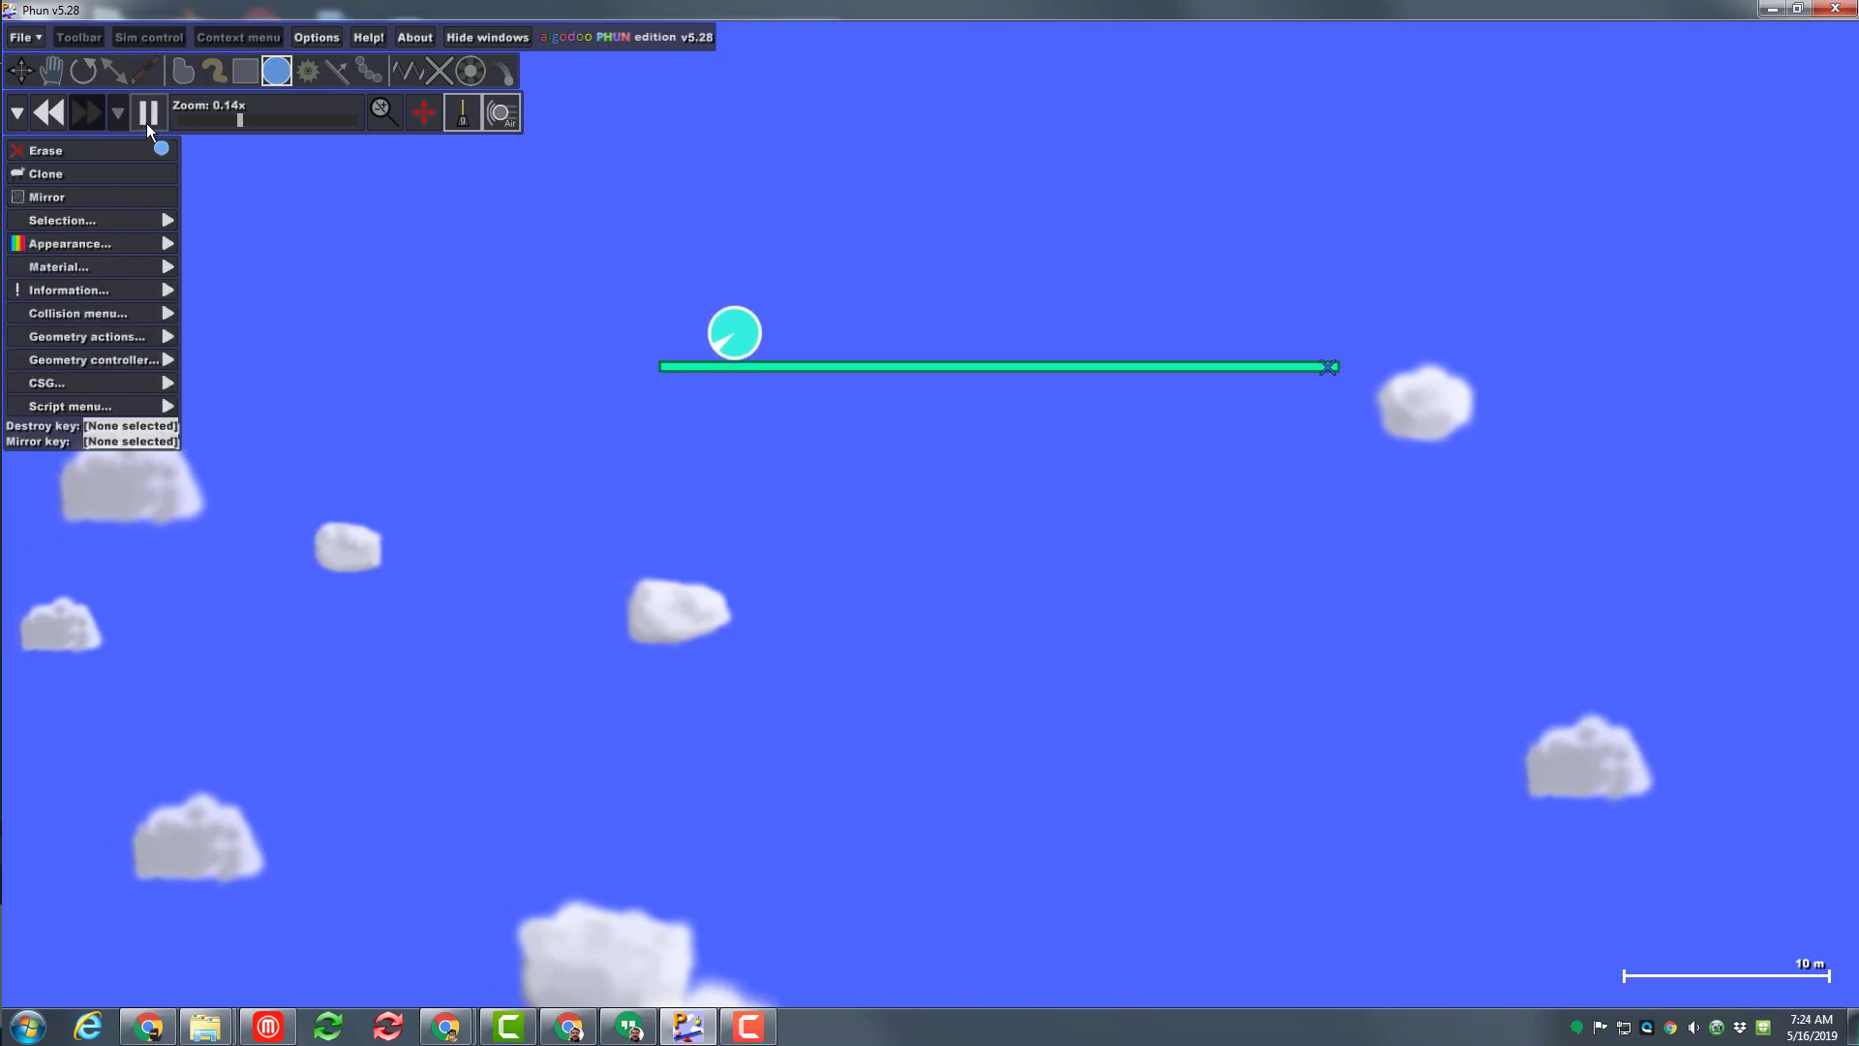
- Brush a raised, outward-slanting lip onto each end of the green bar with Multi-draw enabled and a brush size of 0.22
click(214, 73)
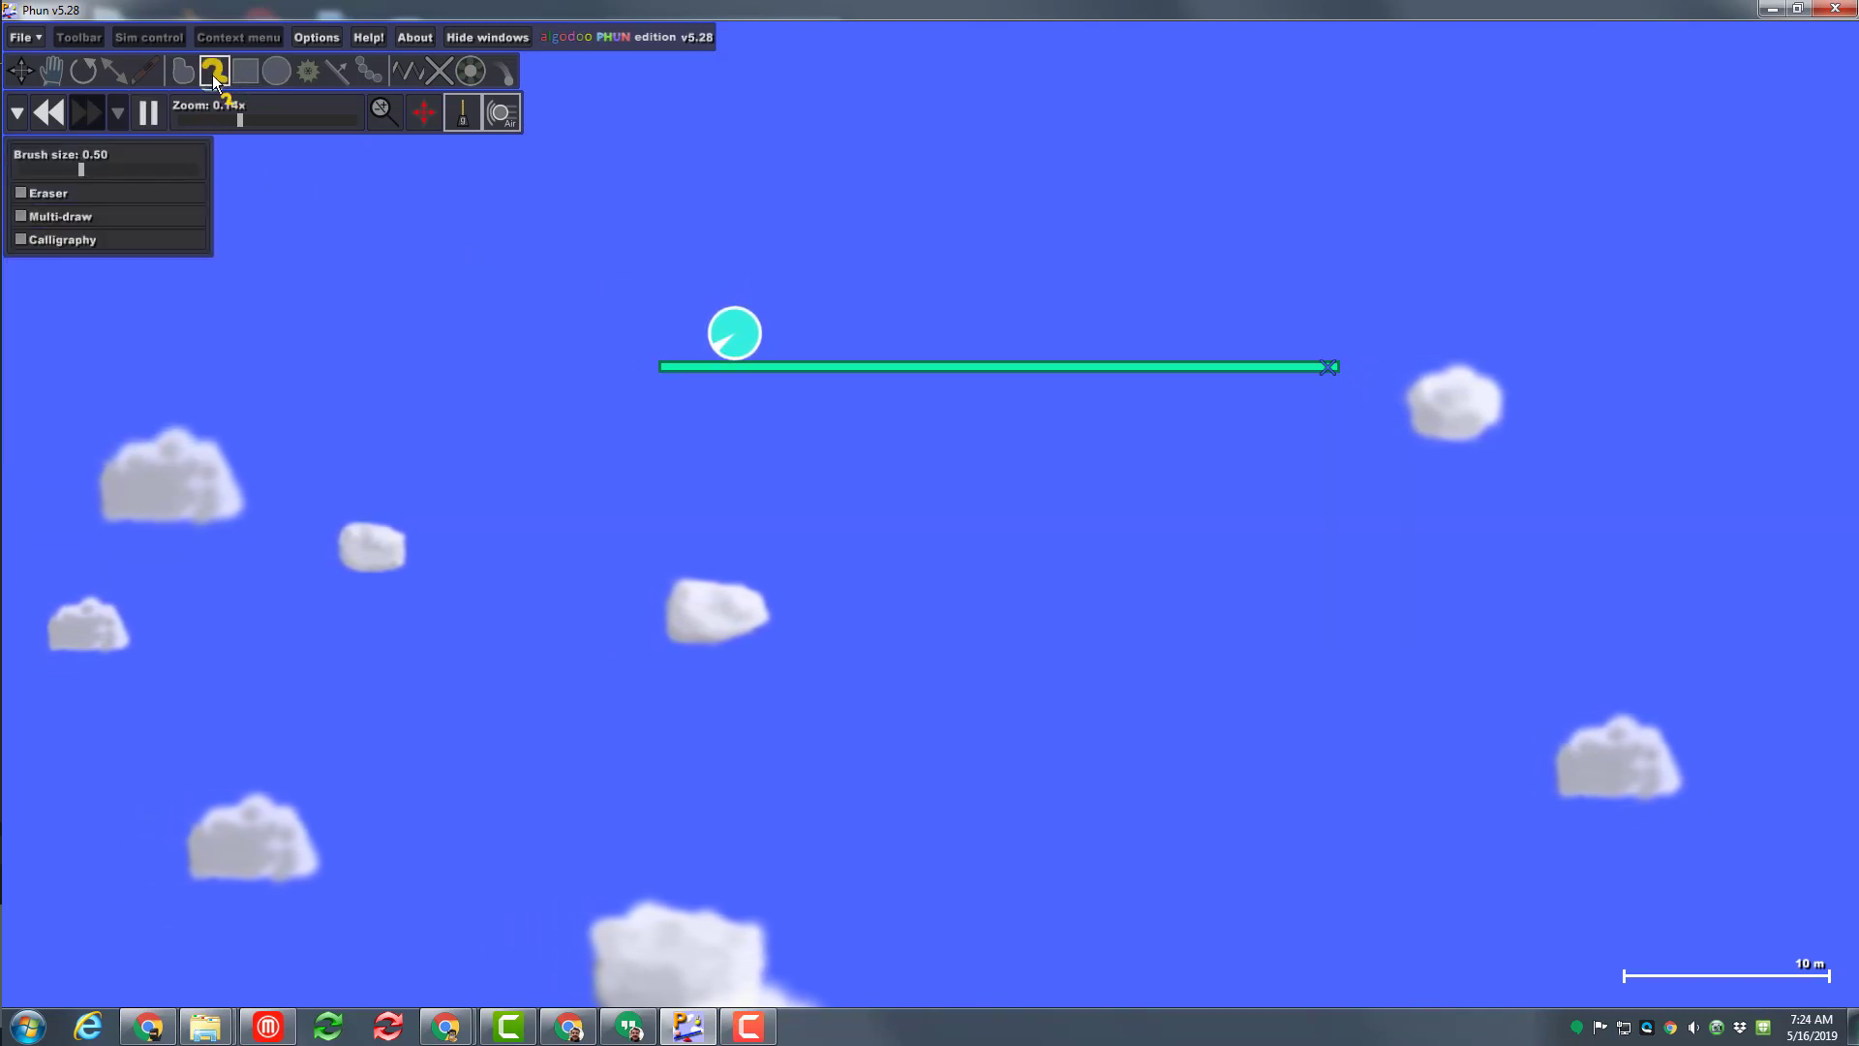
click(19, 216)
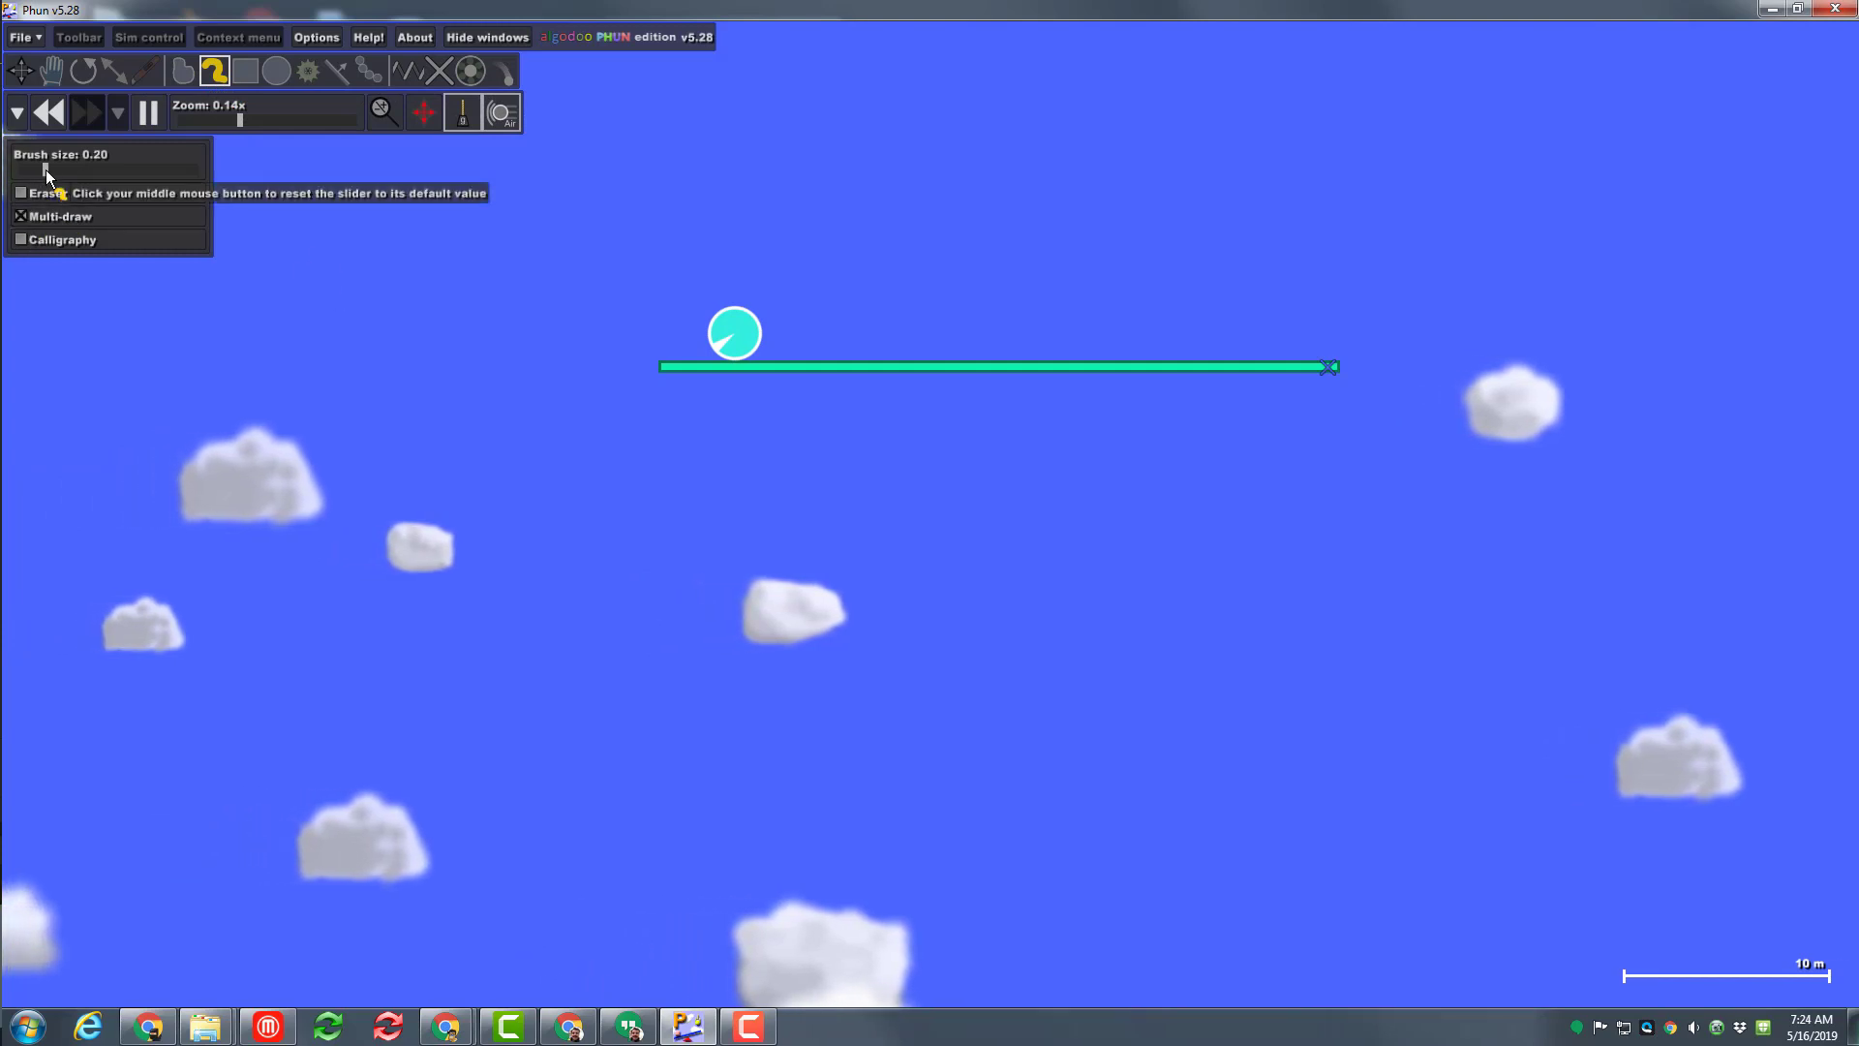
drag(45, 170, 50, 169)
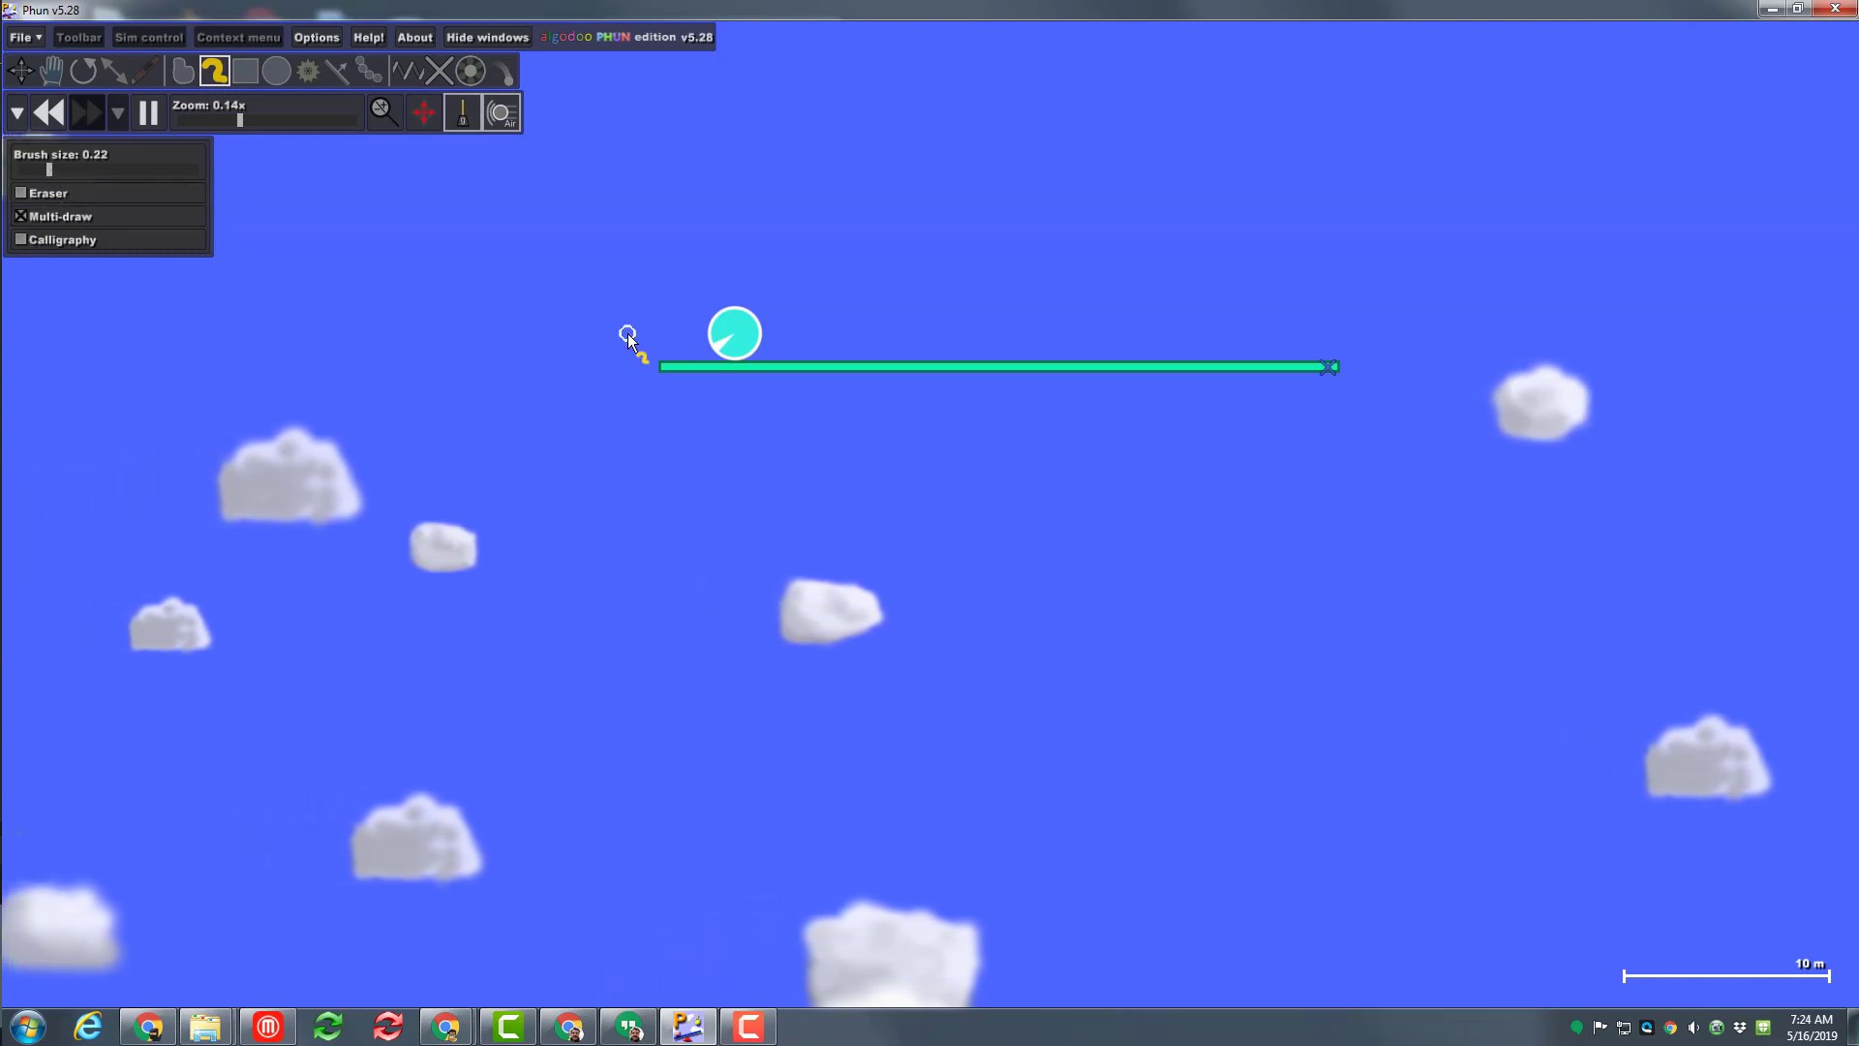
scroll(644, 370, up, 4)
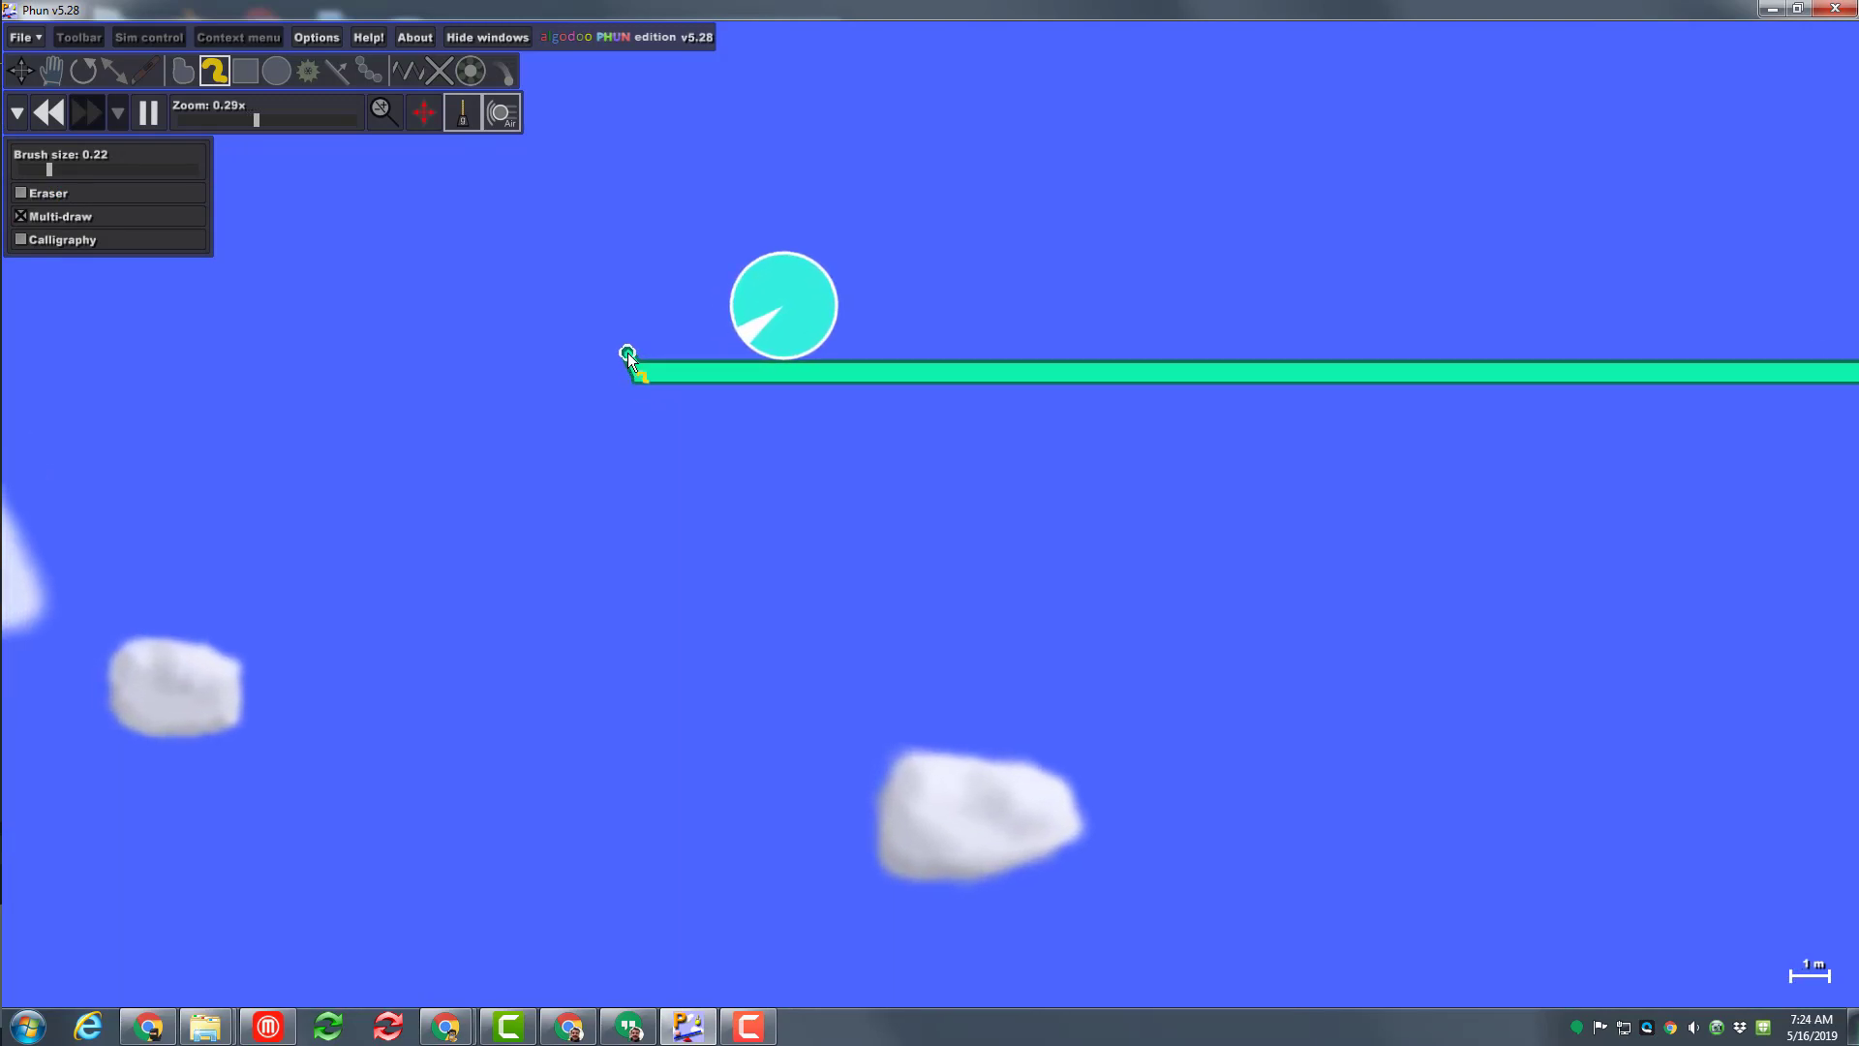
drag(628, 354, 662, 371)
scroll(661, 371, down, 2)
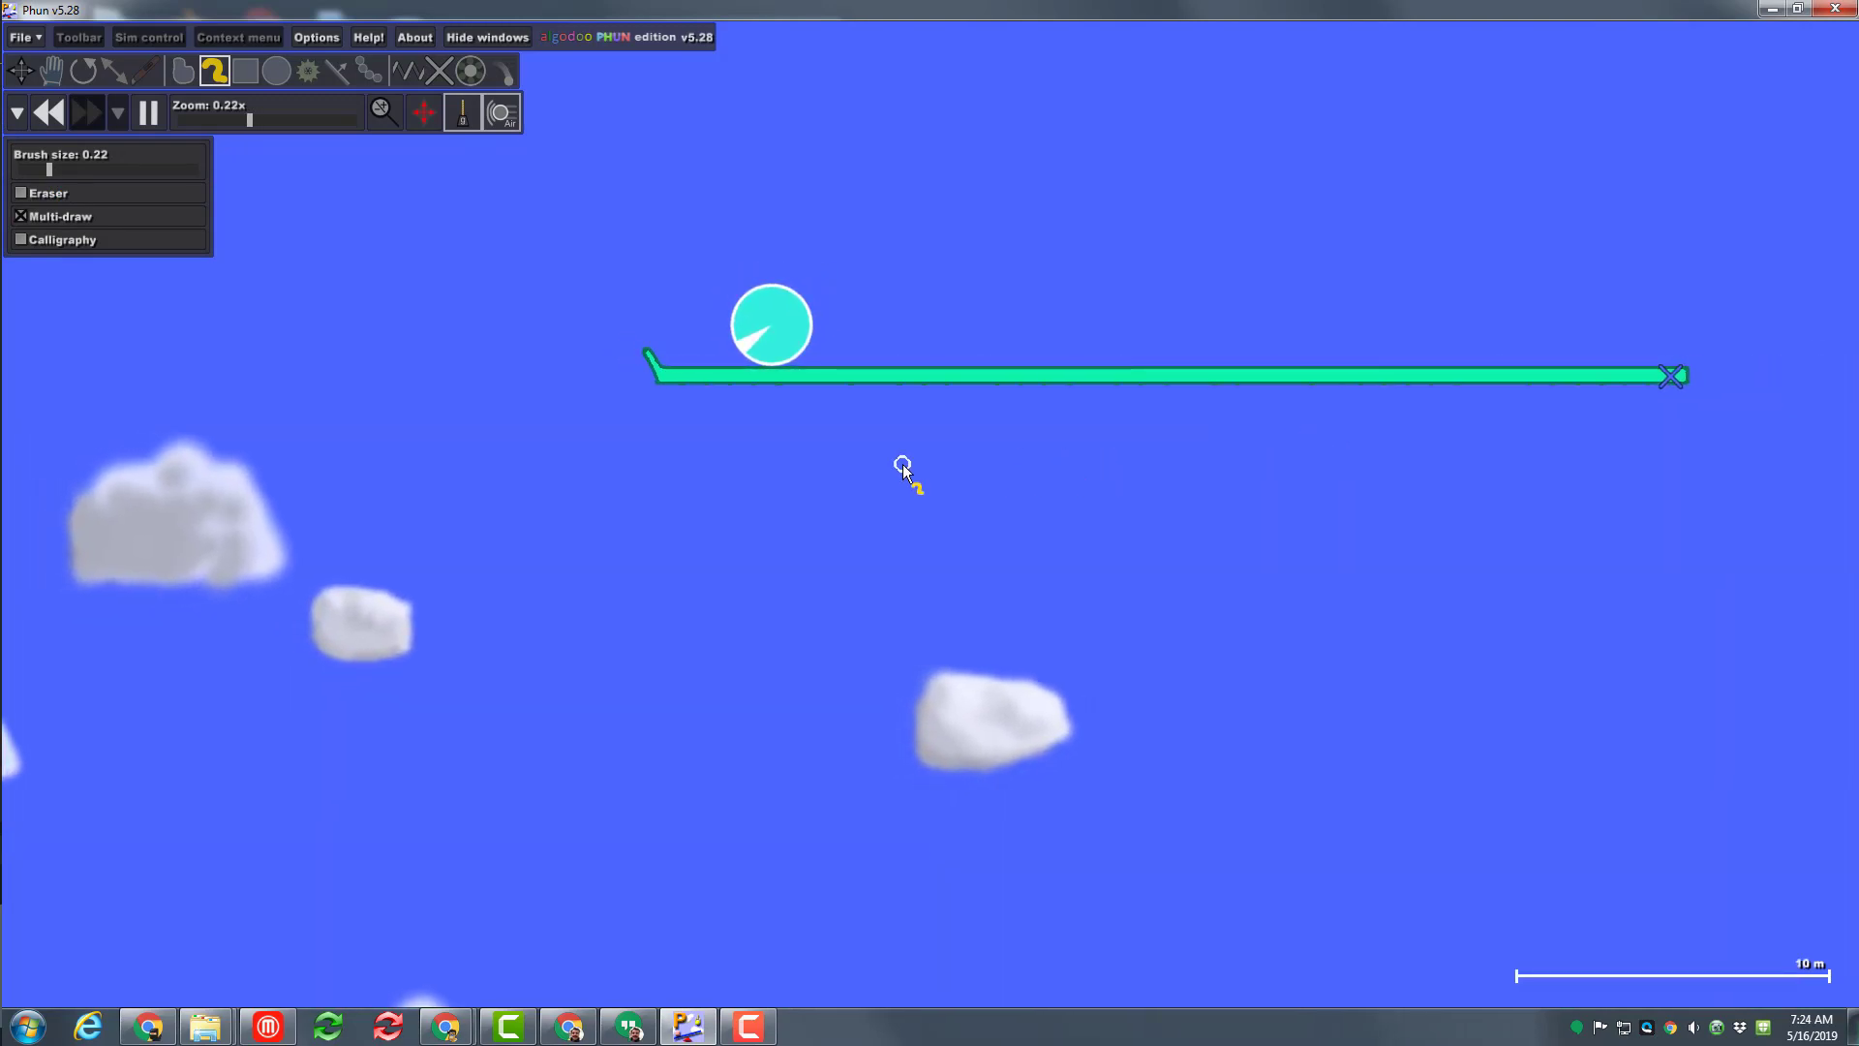
scroll(1705, 385, up, 3)
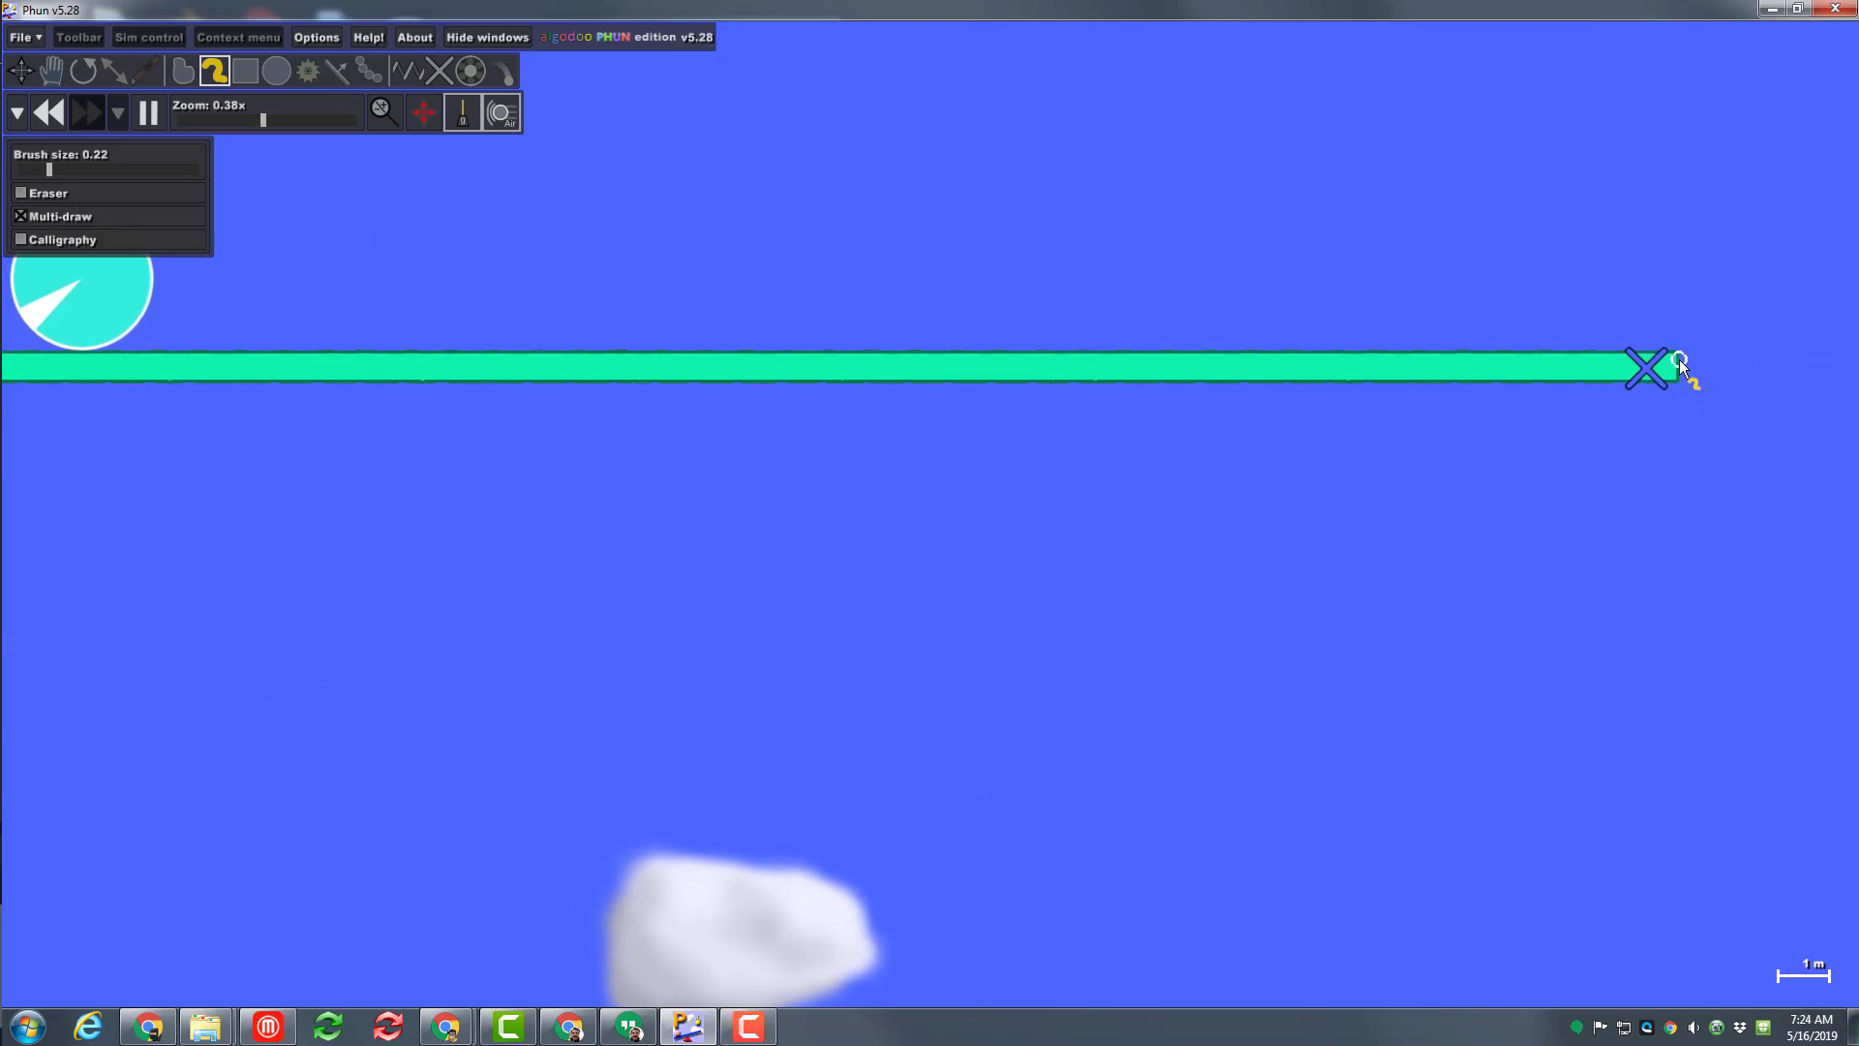
drag(1669, 362, 1696, 311)
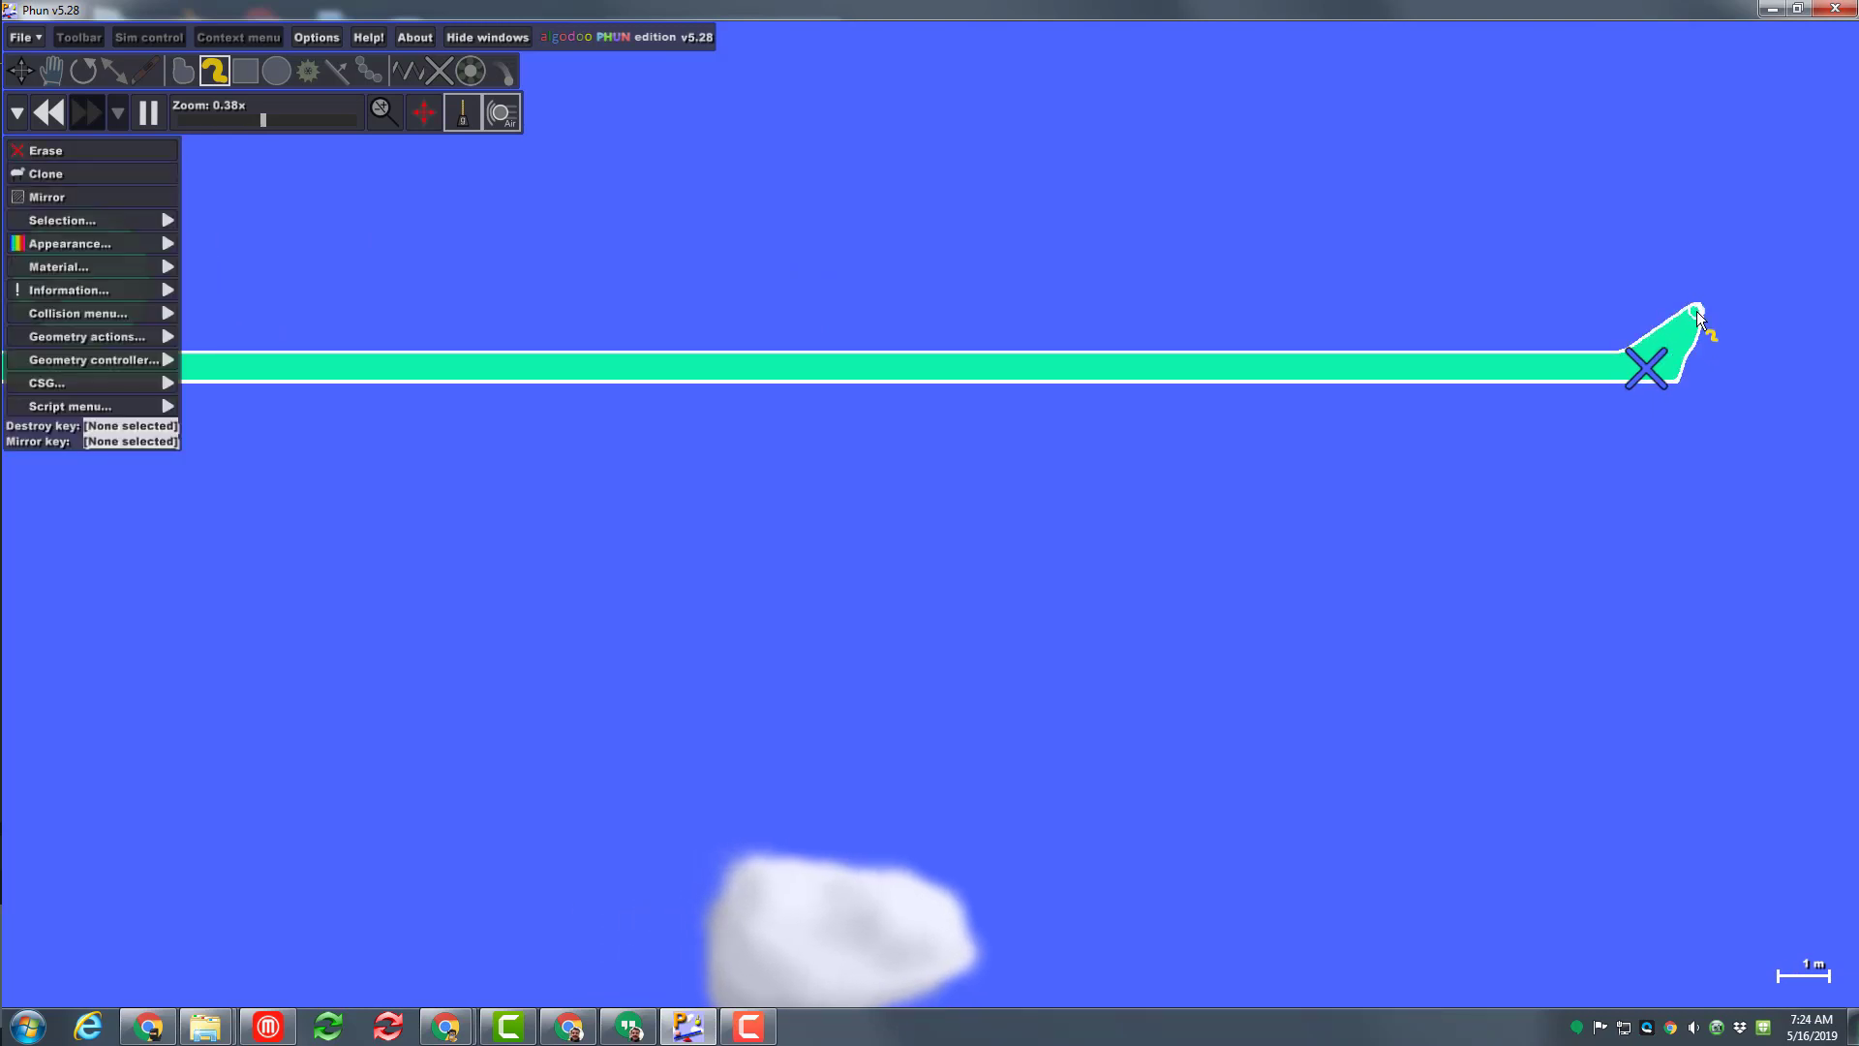
scroll(1377, 354, down, 3)
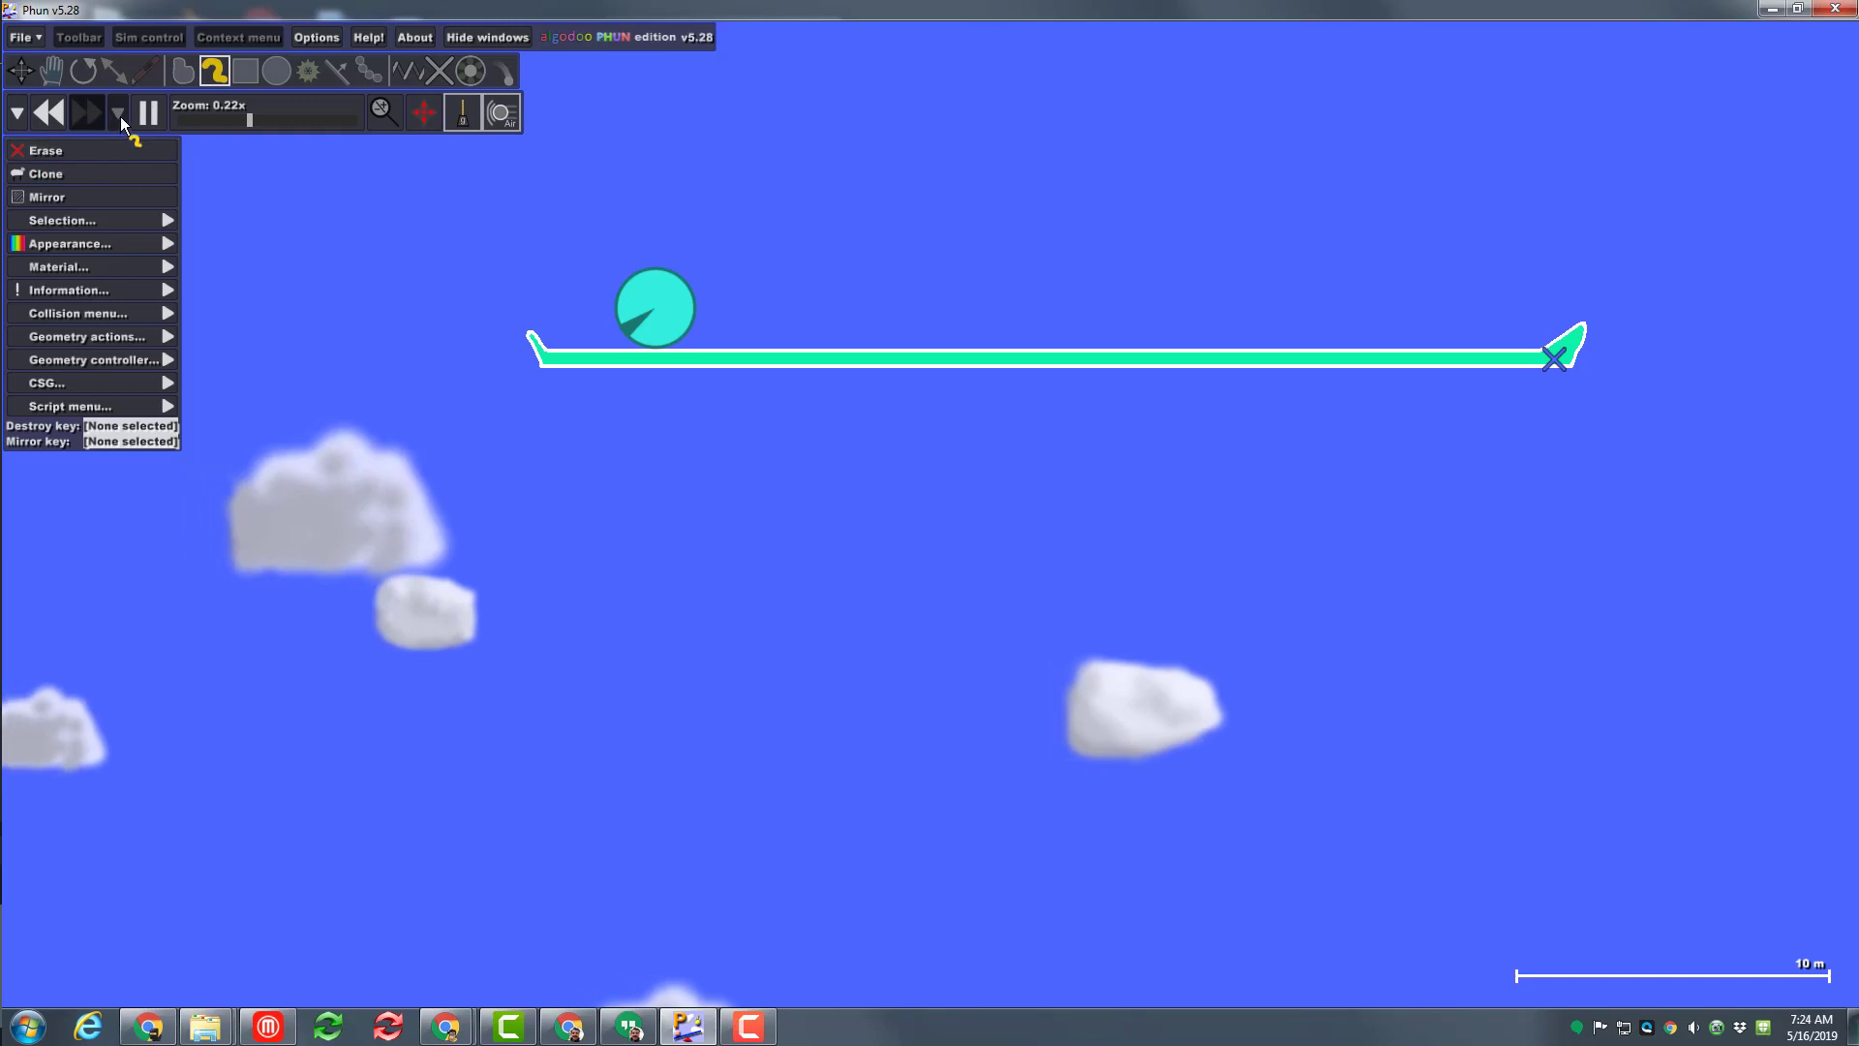
- Turn off air friction and clone the circle eight times in a row along the green bar
click(501, 115)
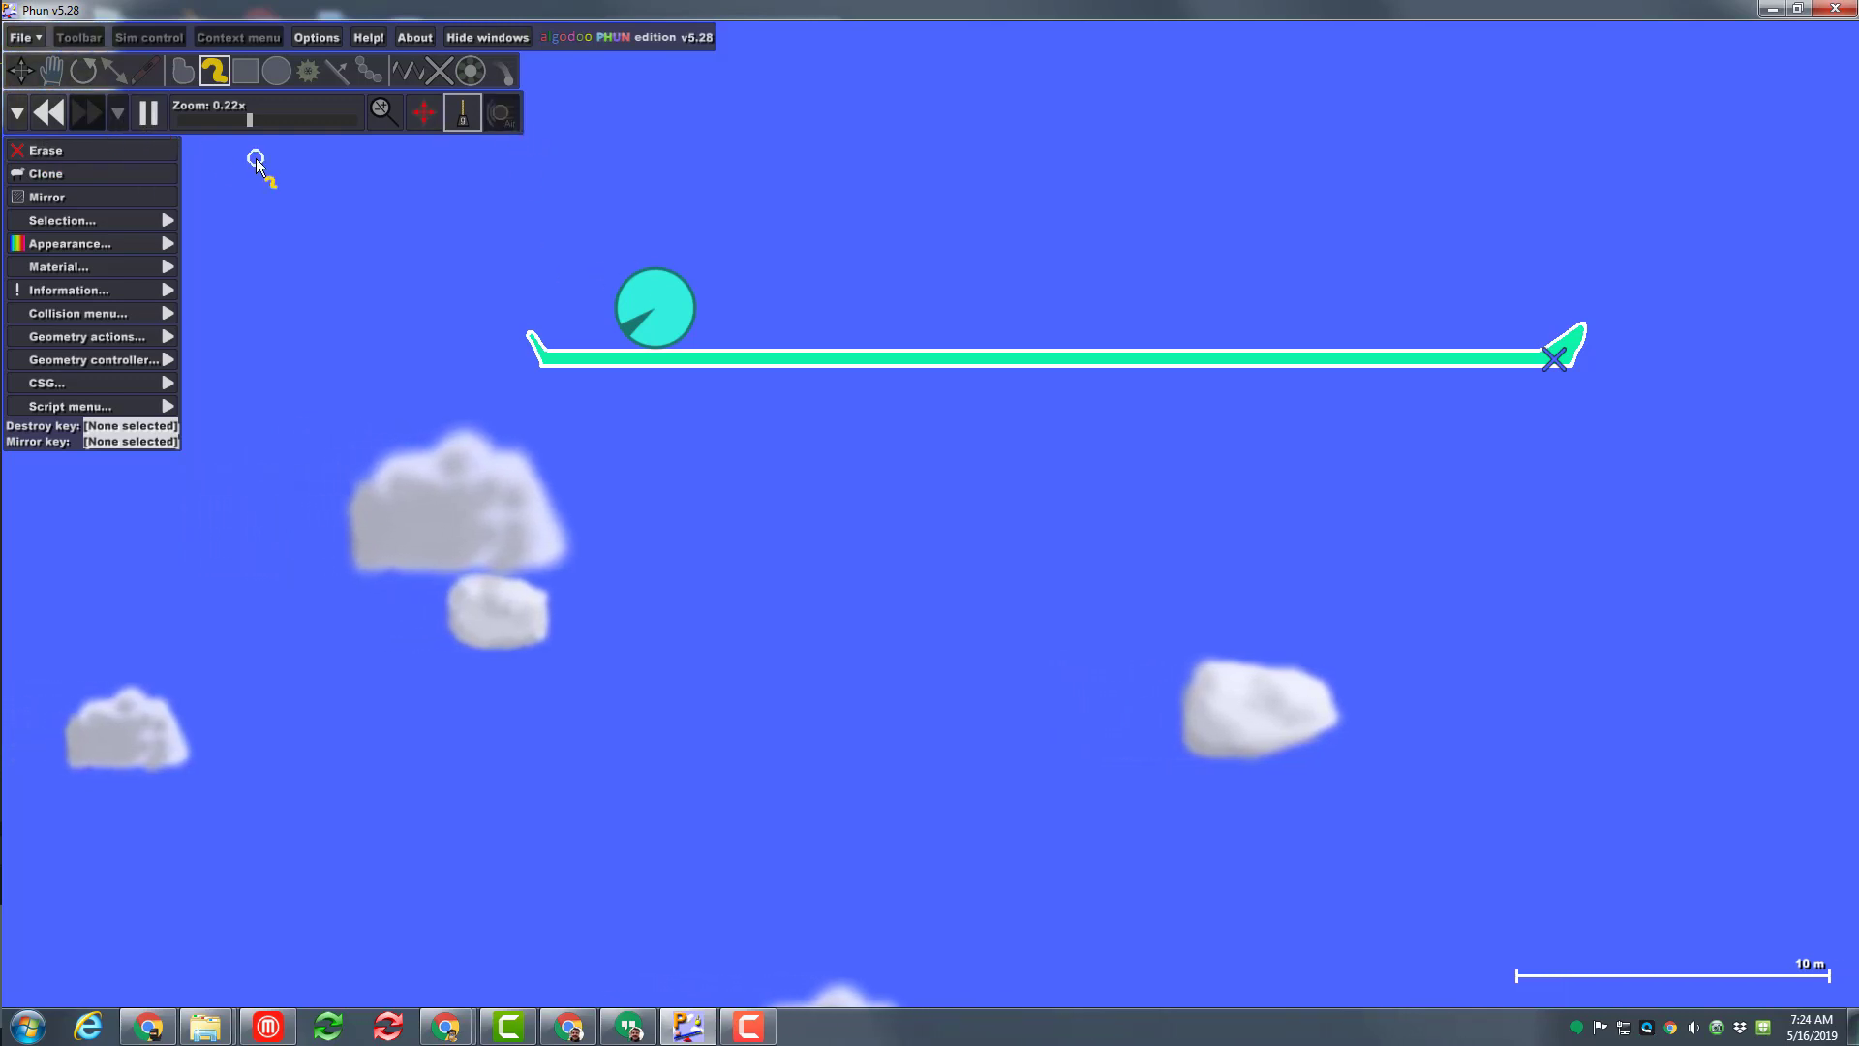
click(24, 73)
click(646, 300)
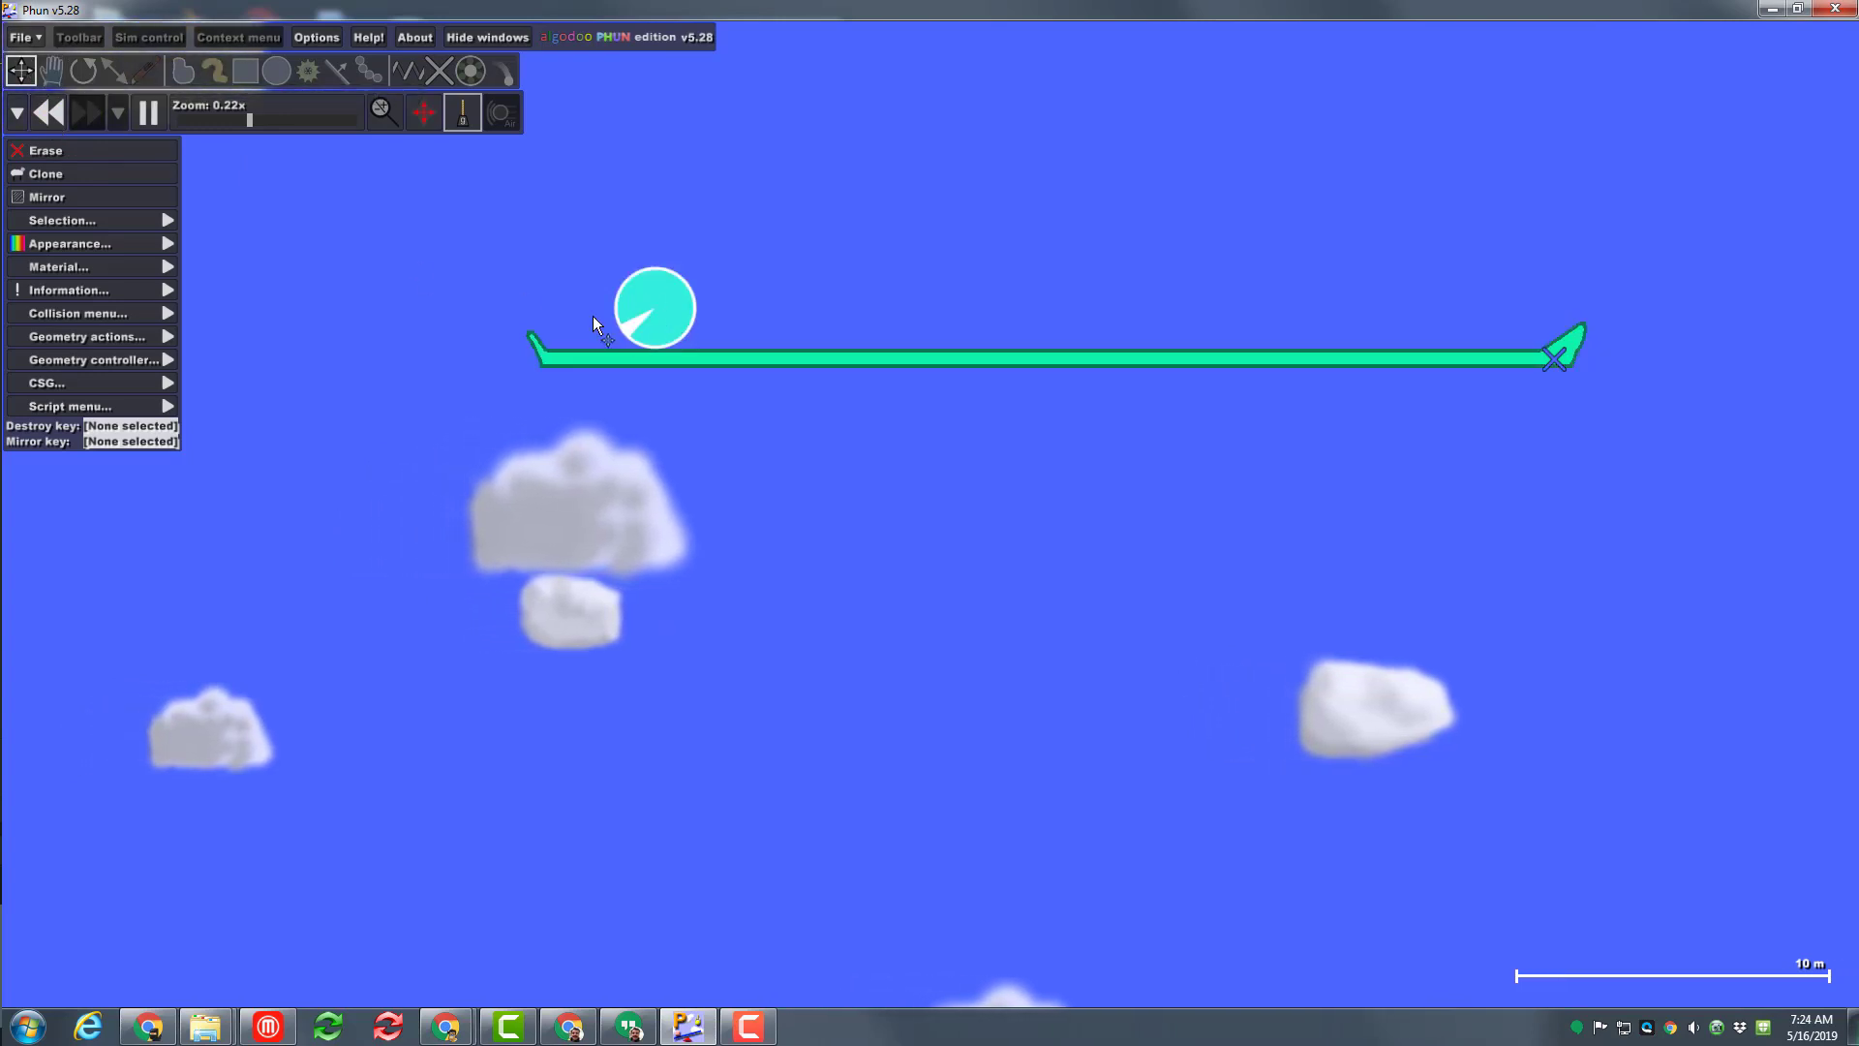
mouse_move(93, 287)
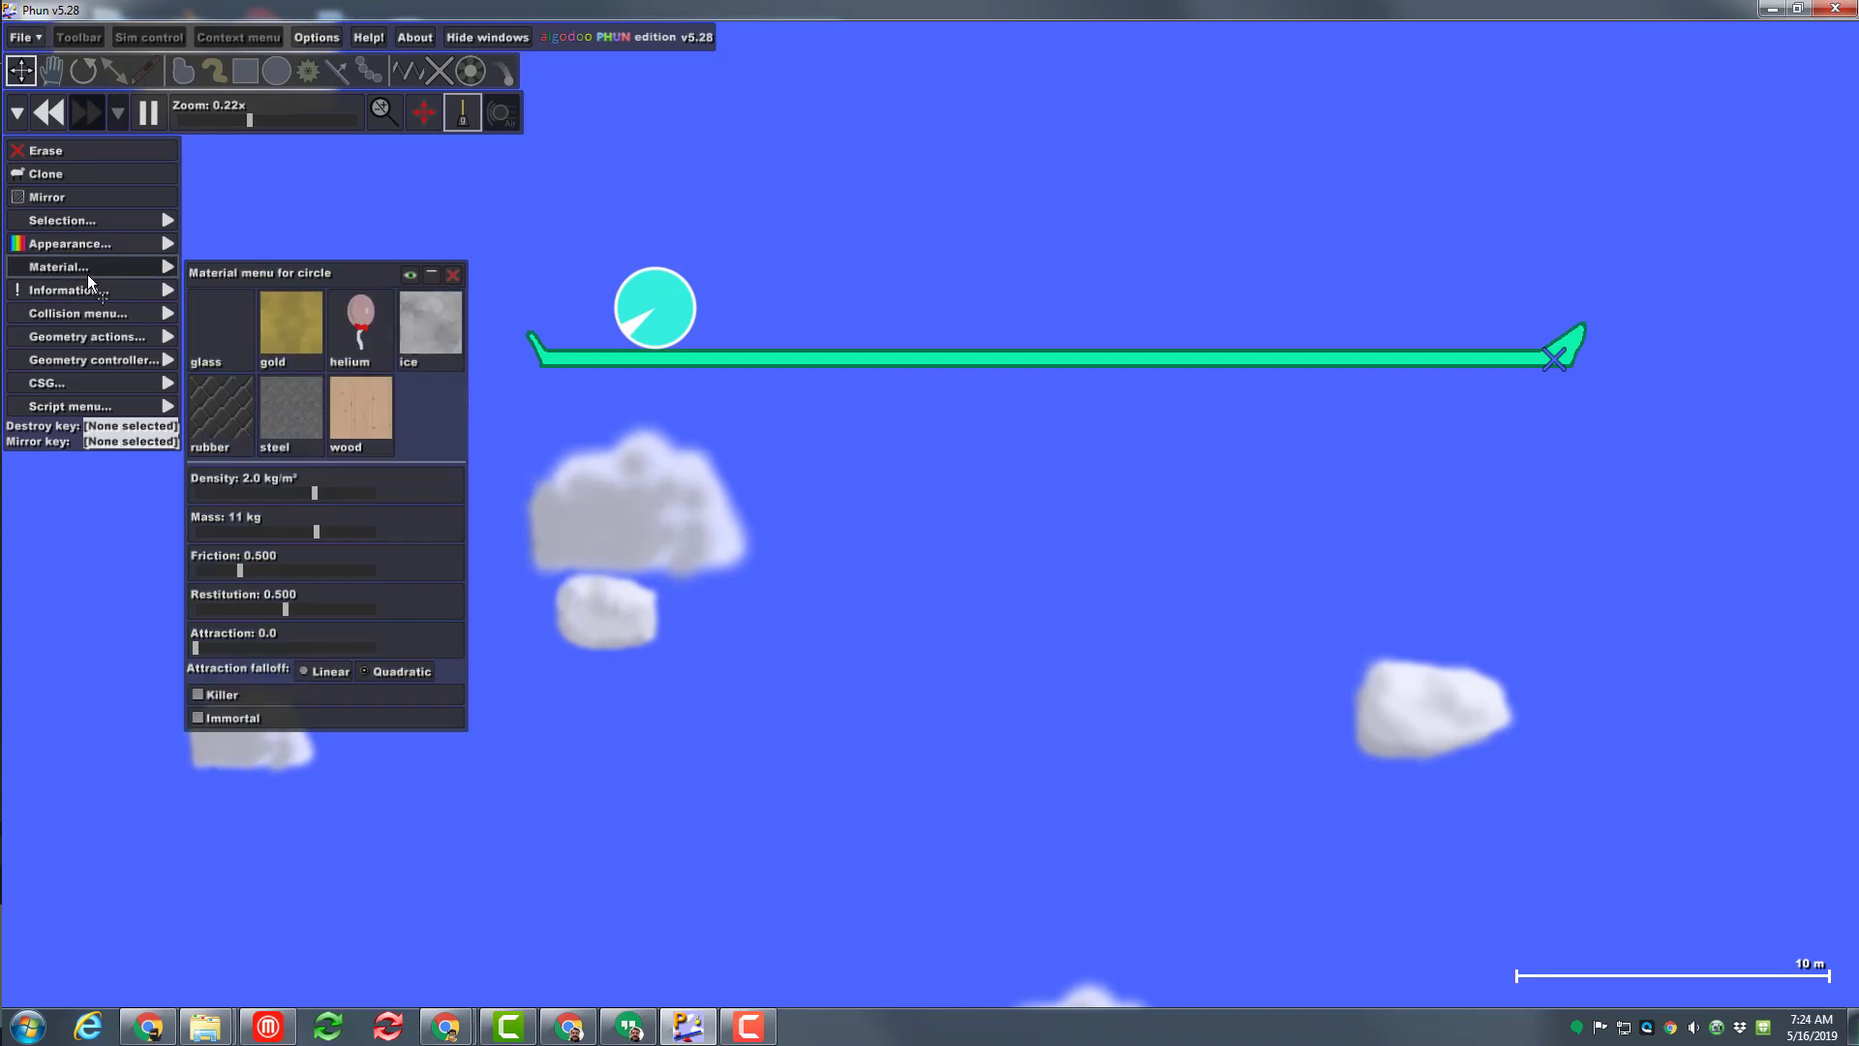
click(89, 176)
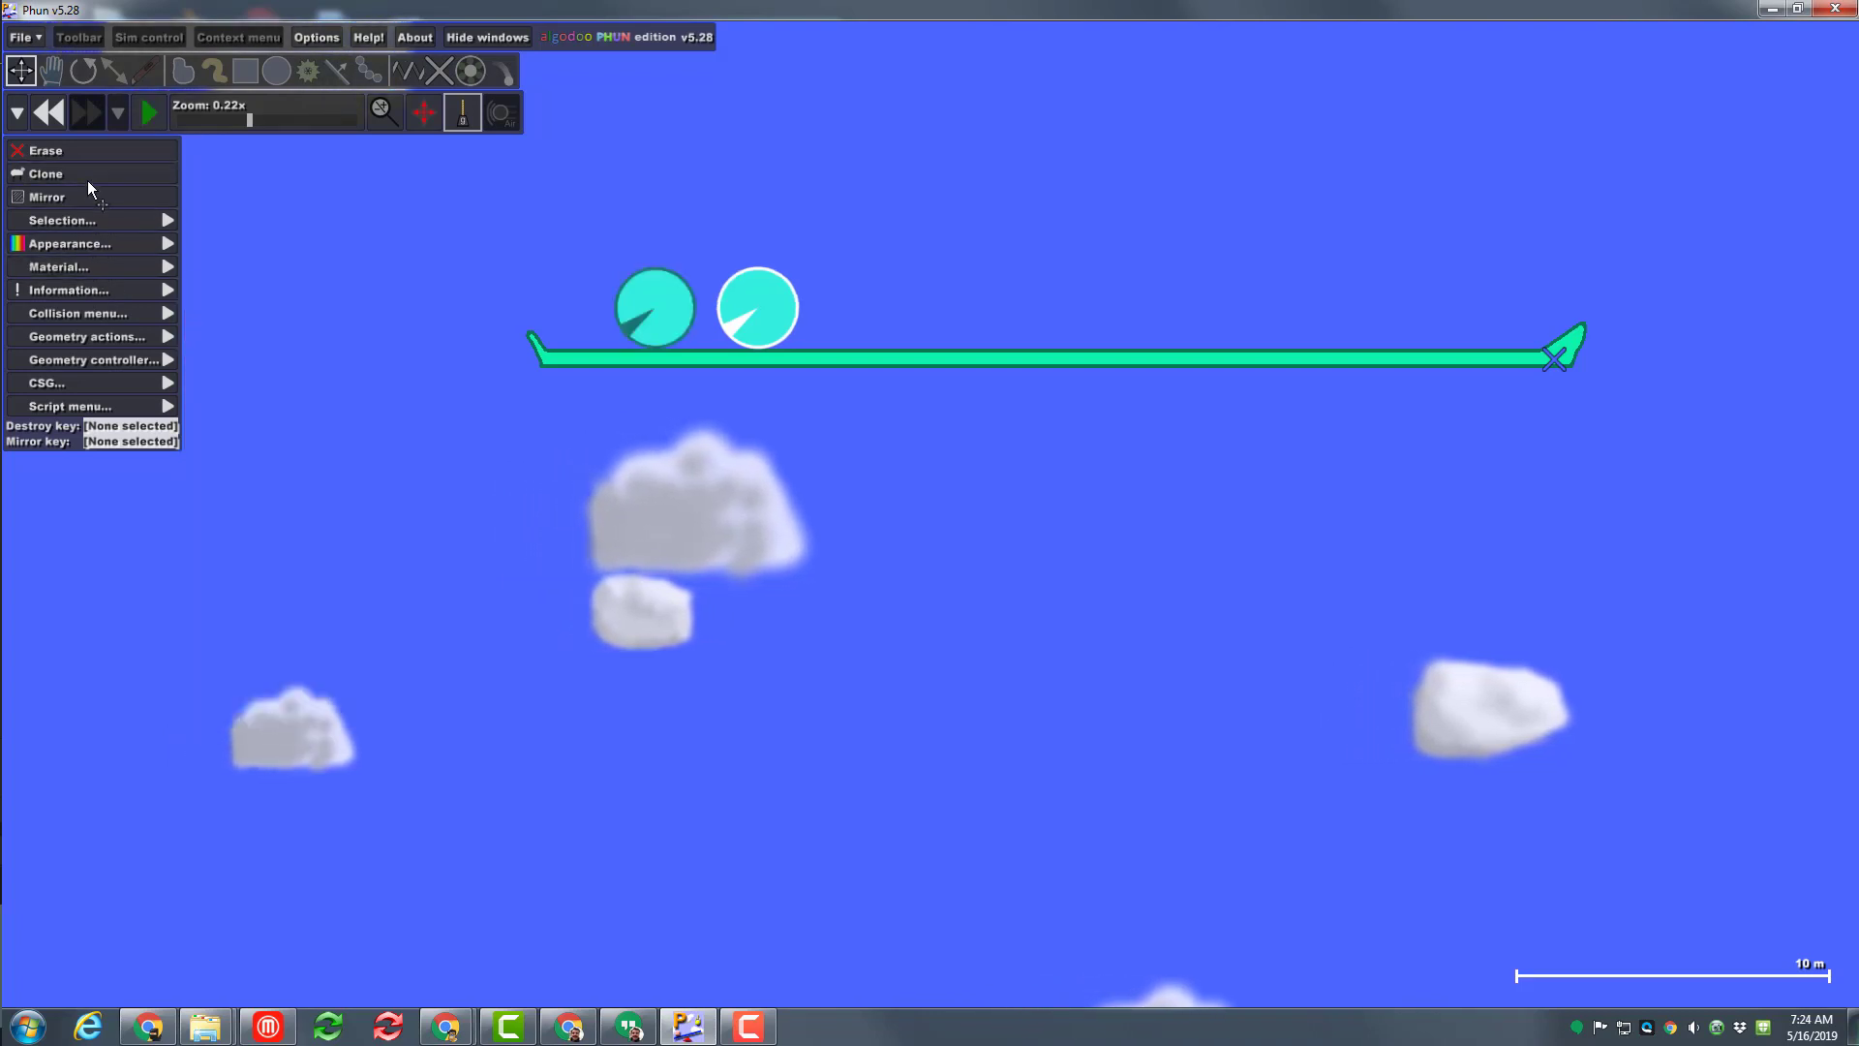
click(87, 176)
click(87, 180)
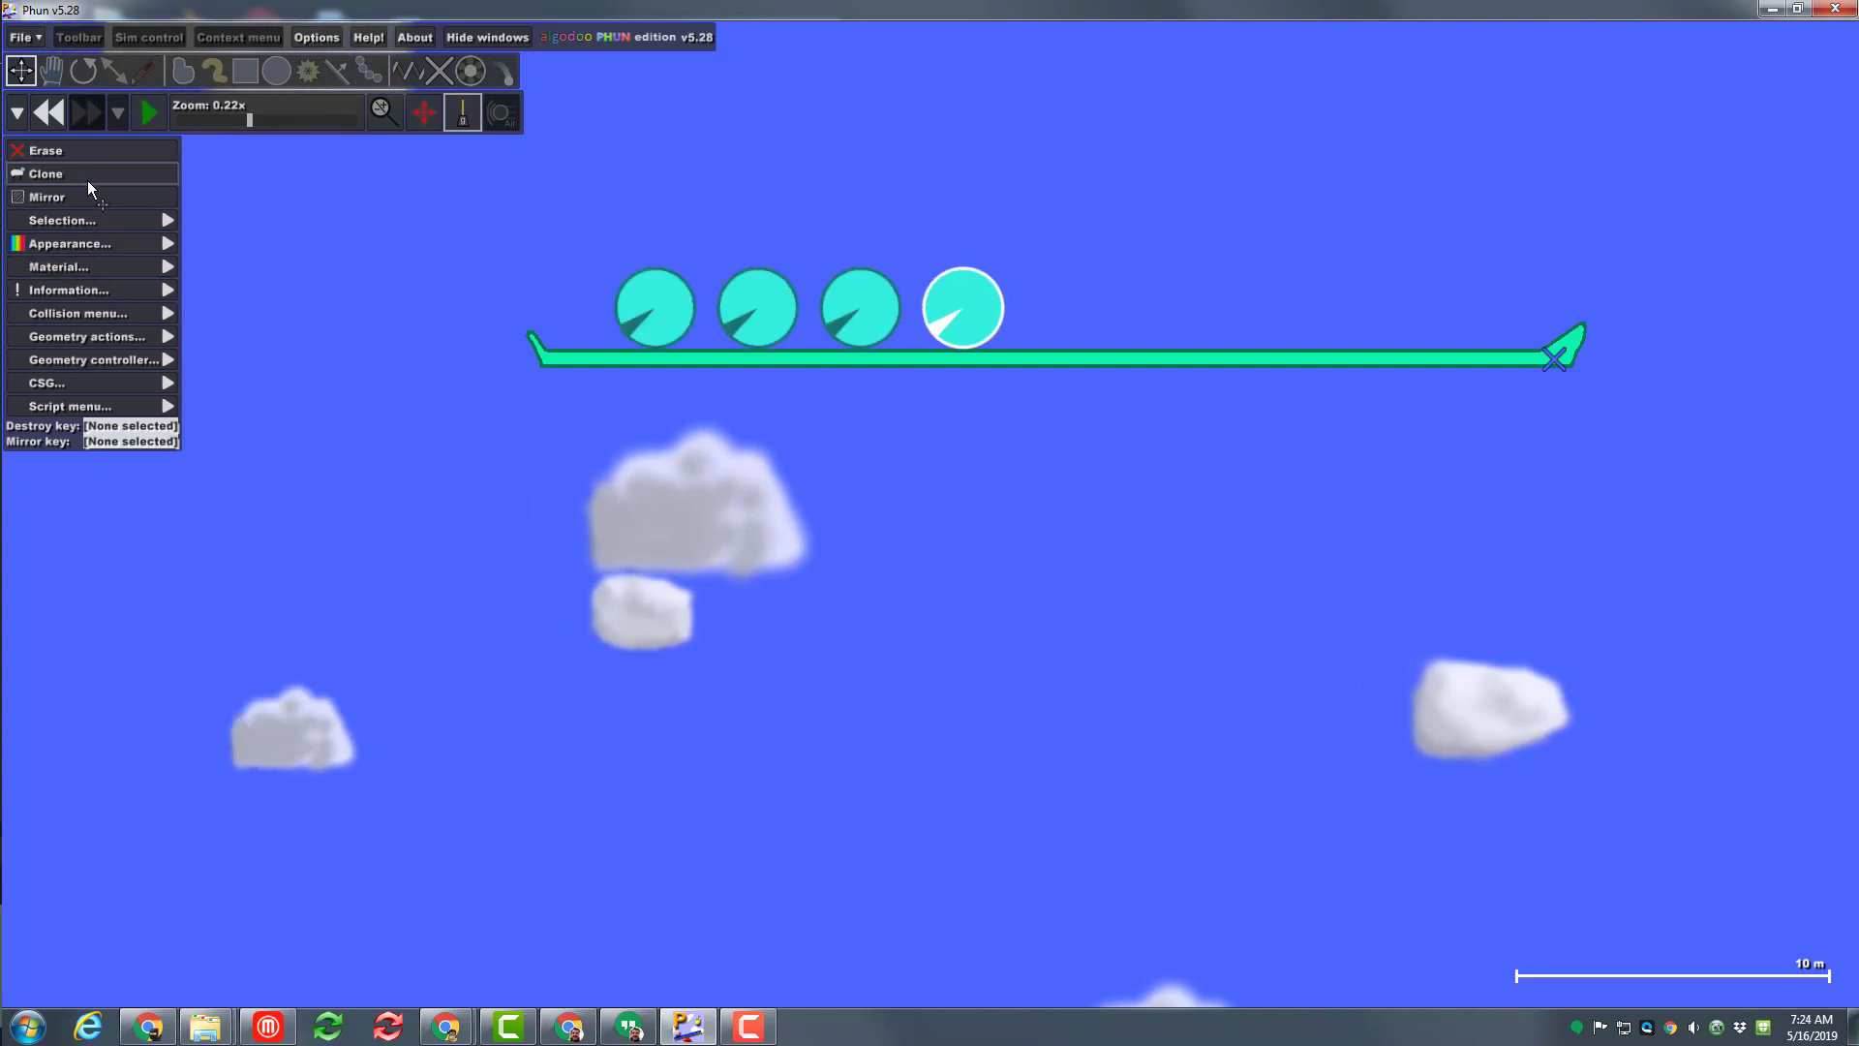
click(88, 180)
click(88, 180)
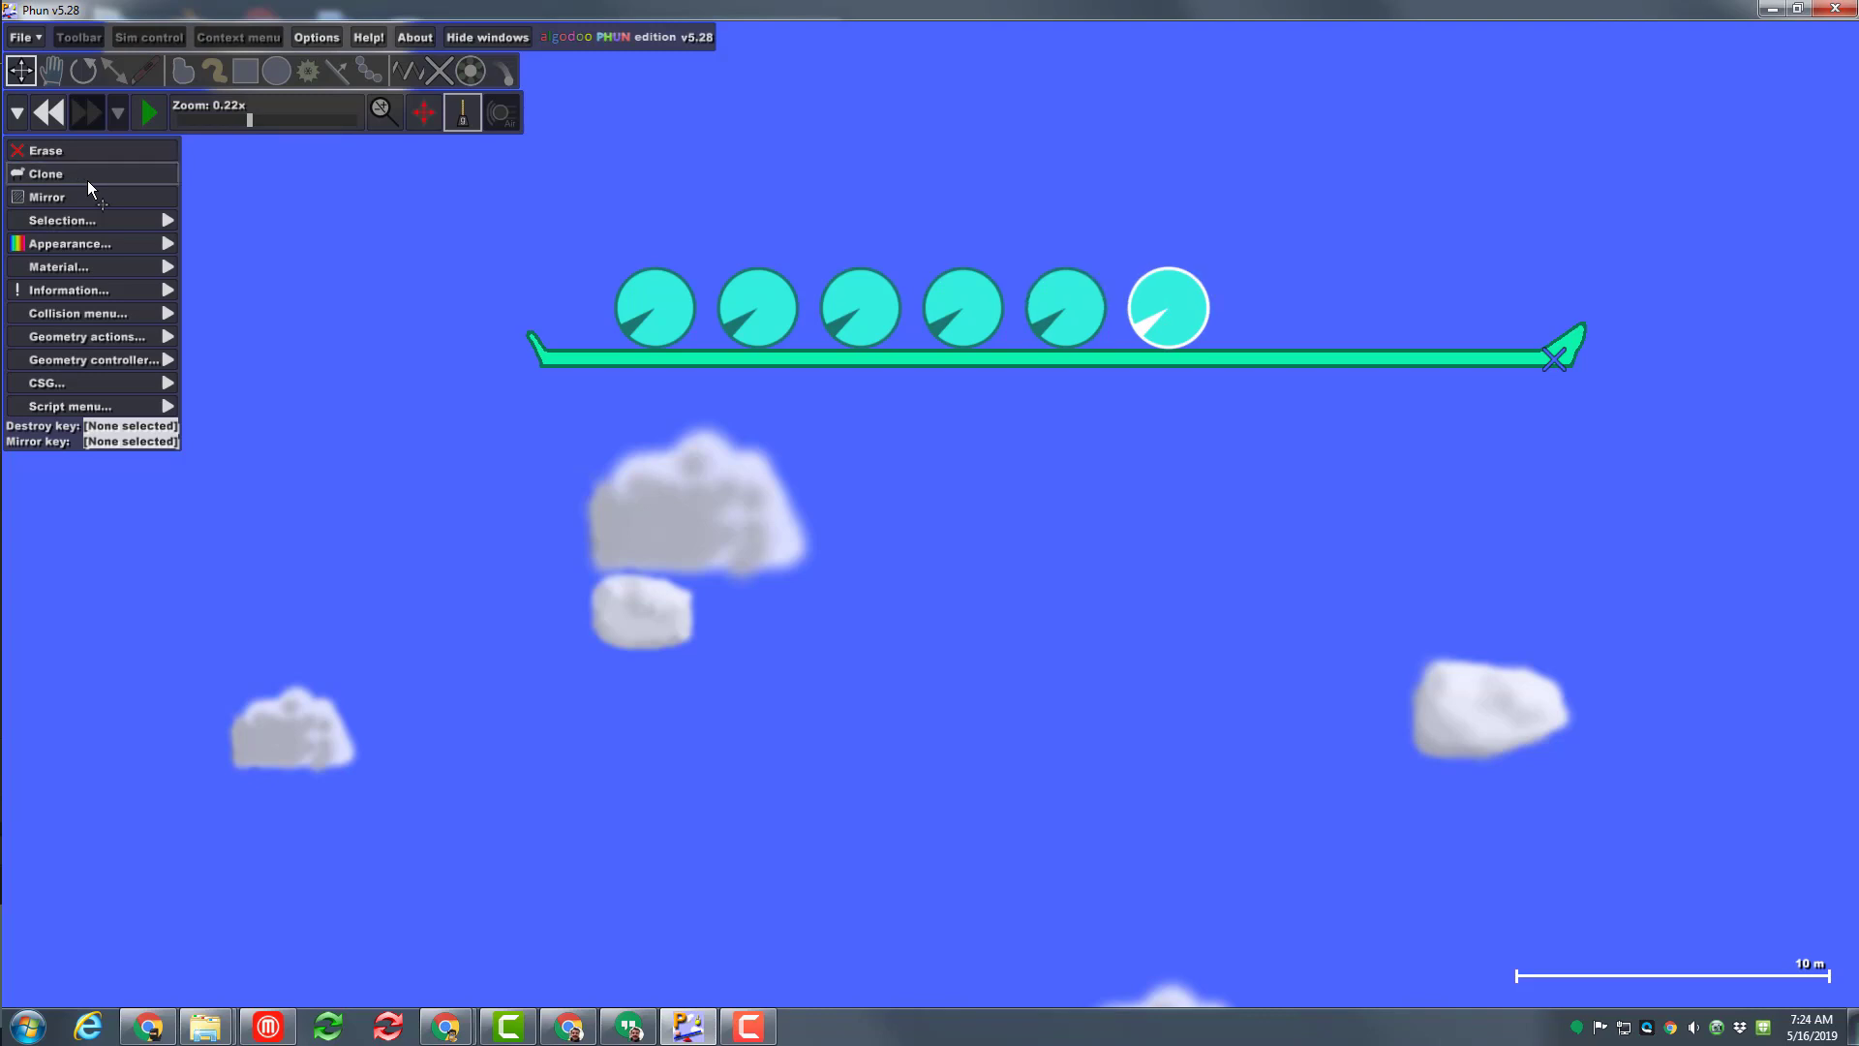
click(87, 181)
click(88, 180)
click(88, 180)
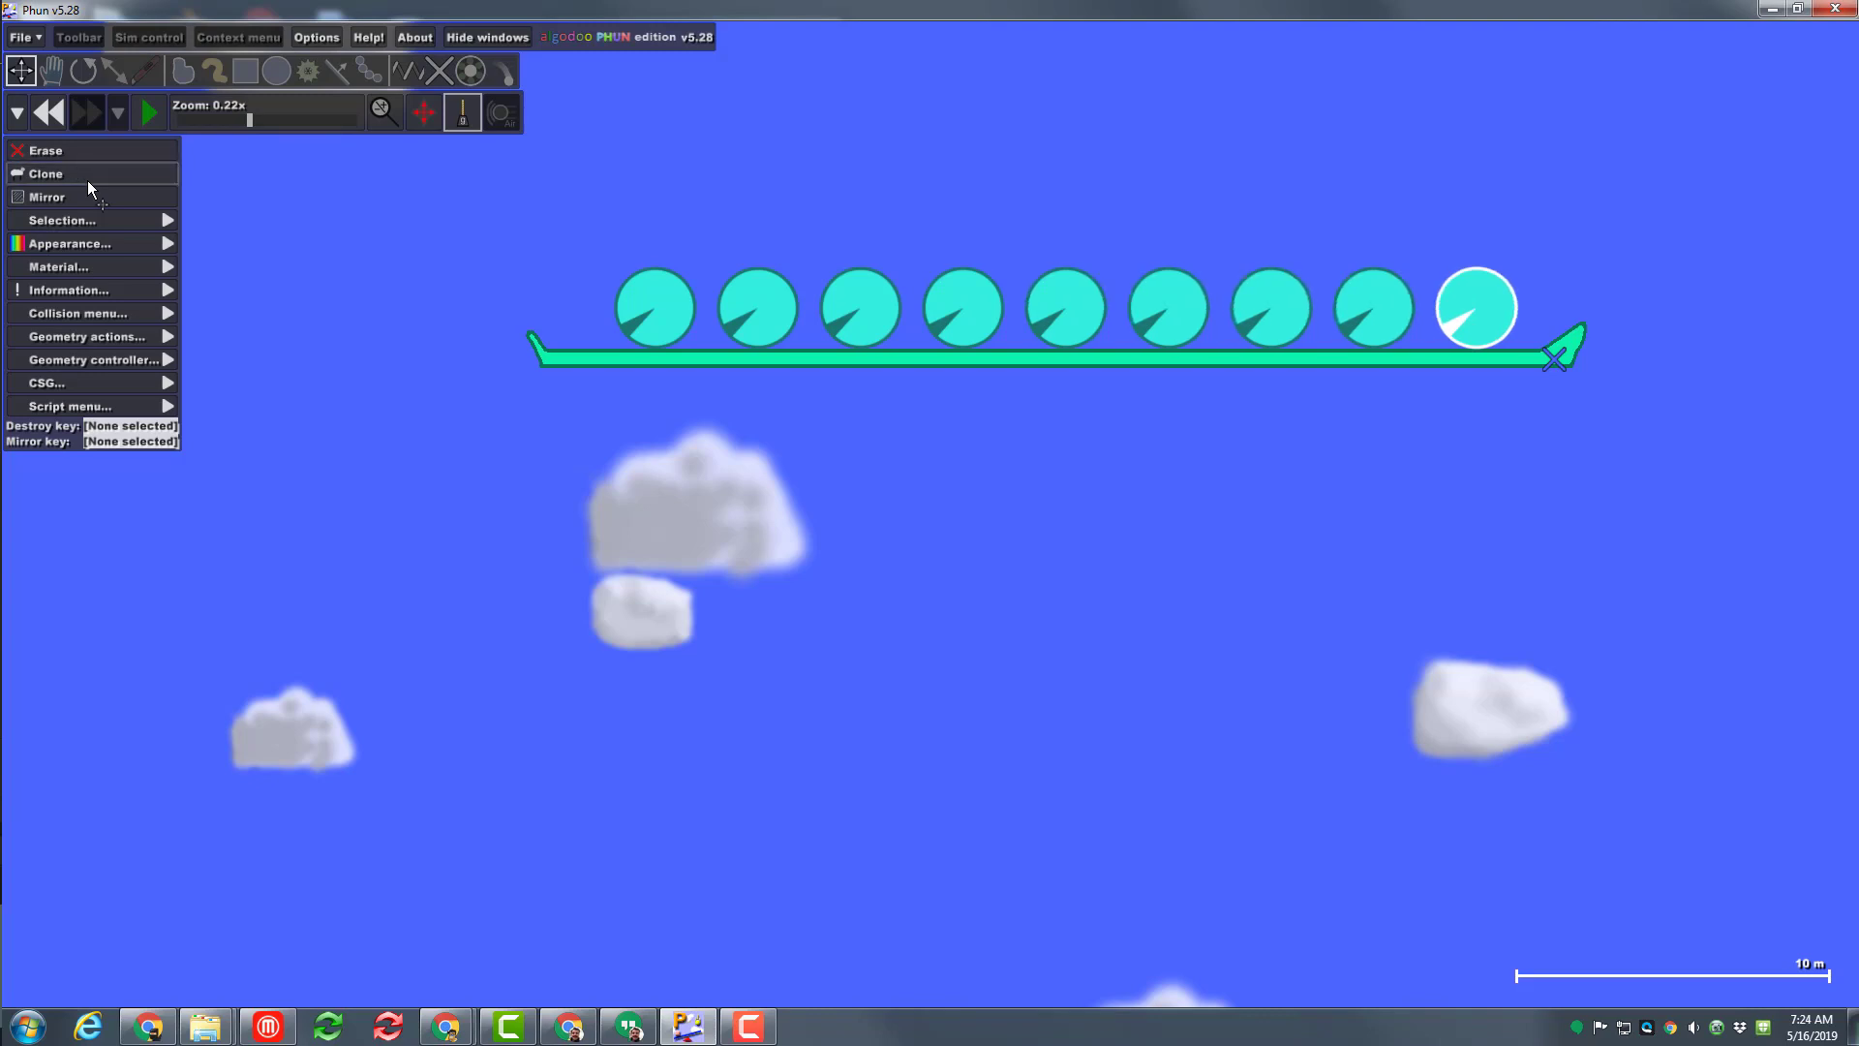
- Assign the glass material to the first circle on the left and gold to the second circle
click(682, 326)
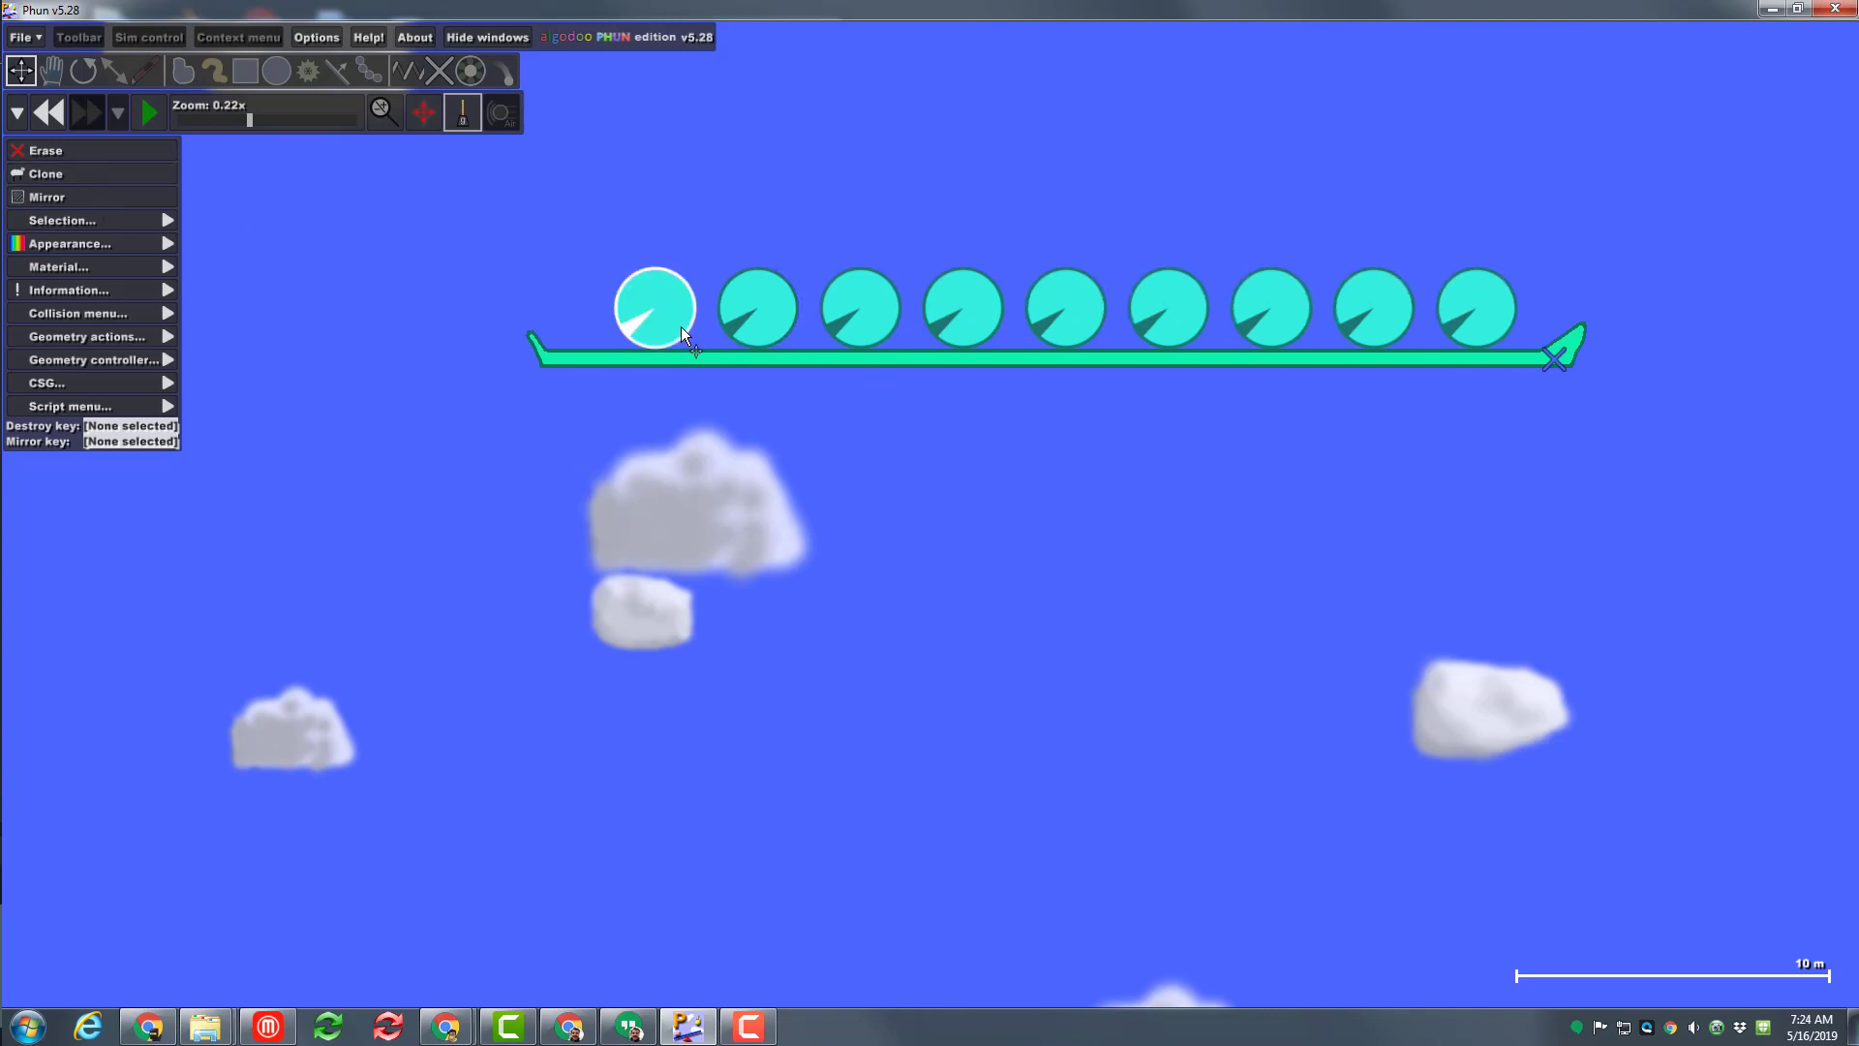
mouse_move(30, 245)
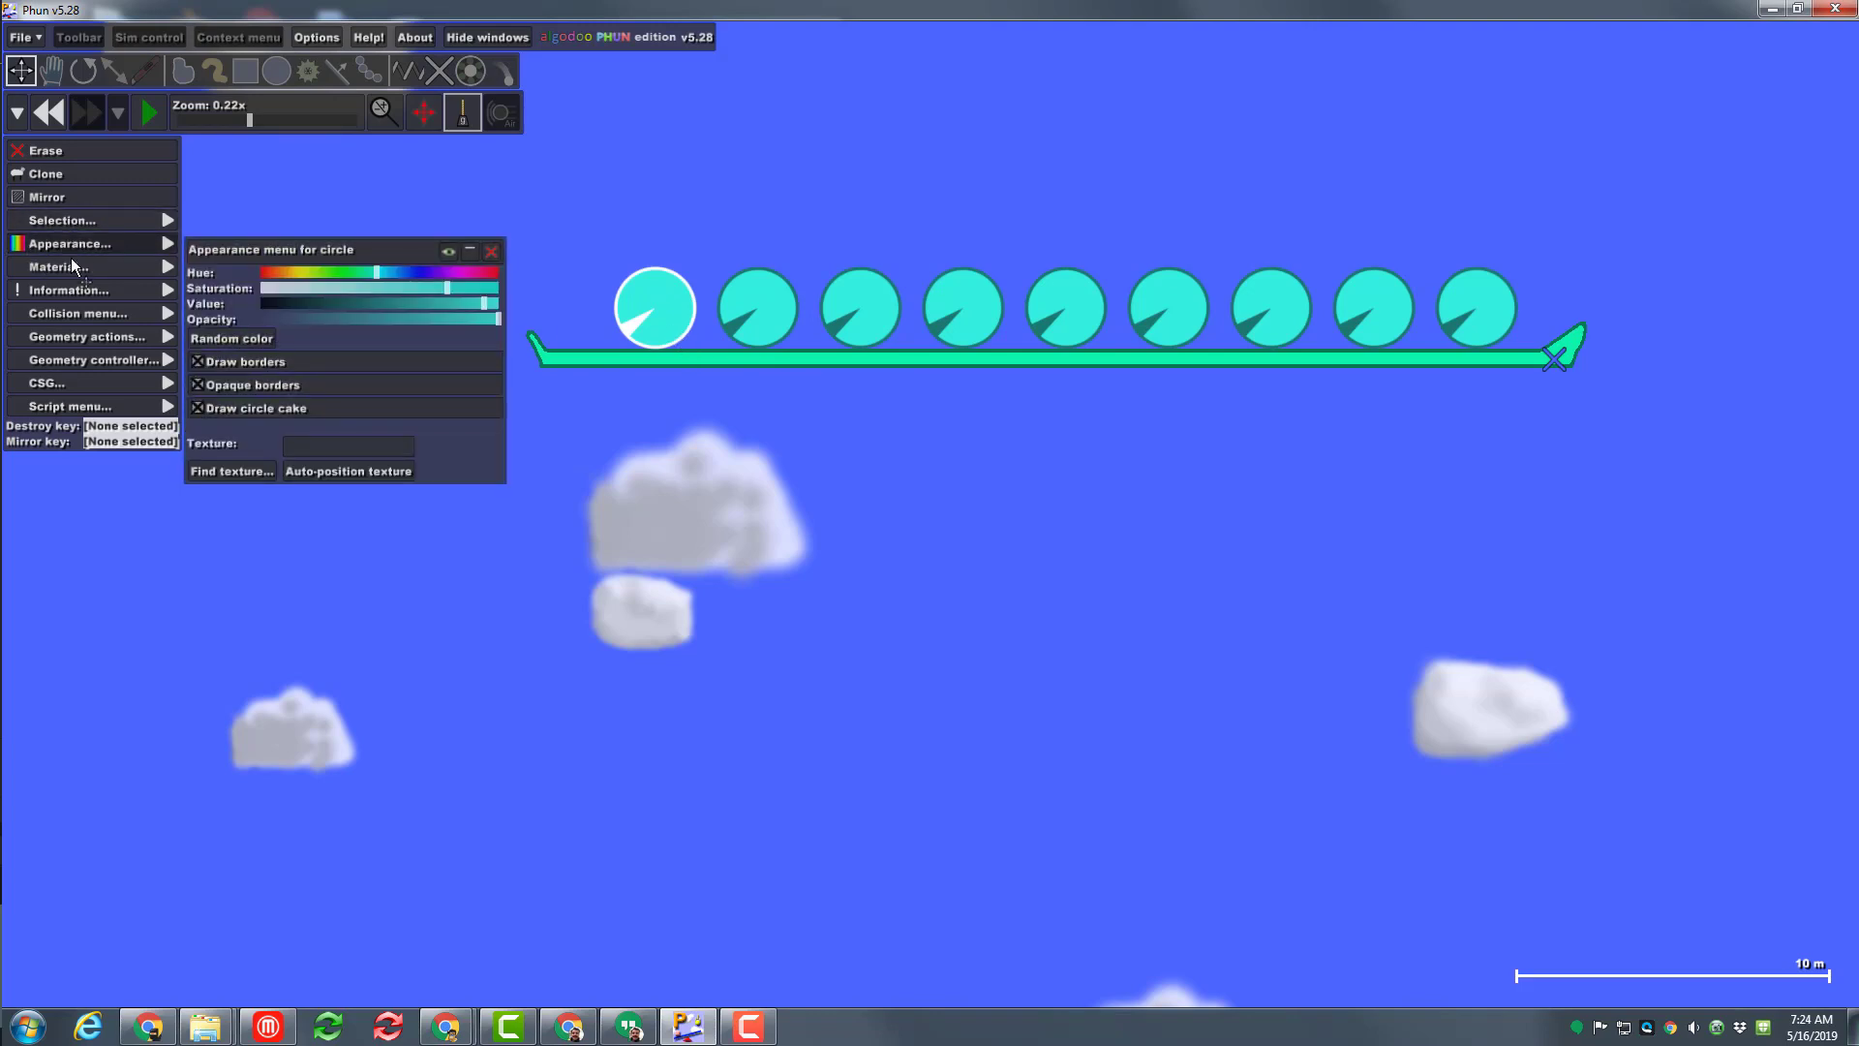
mouse_move(85, 268)
click(215, 336)
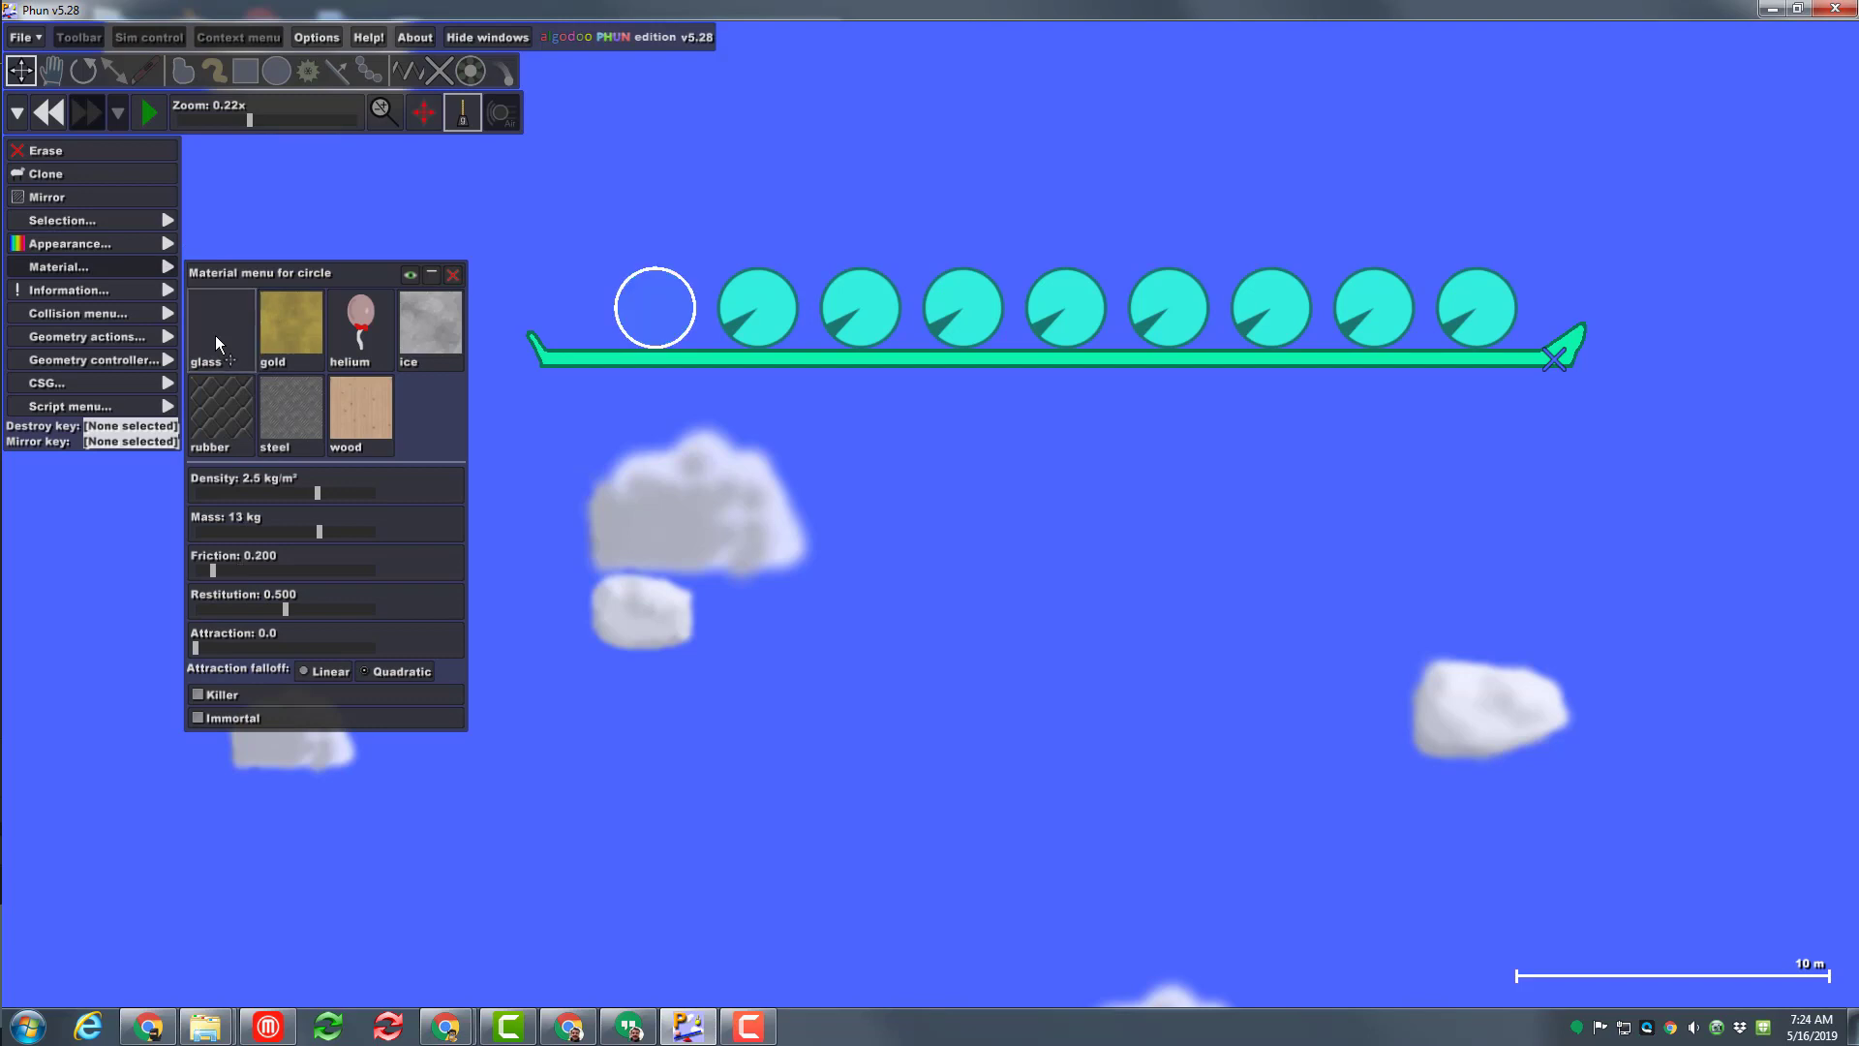
click(745, 314)
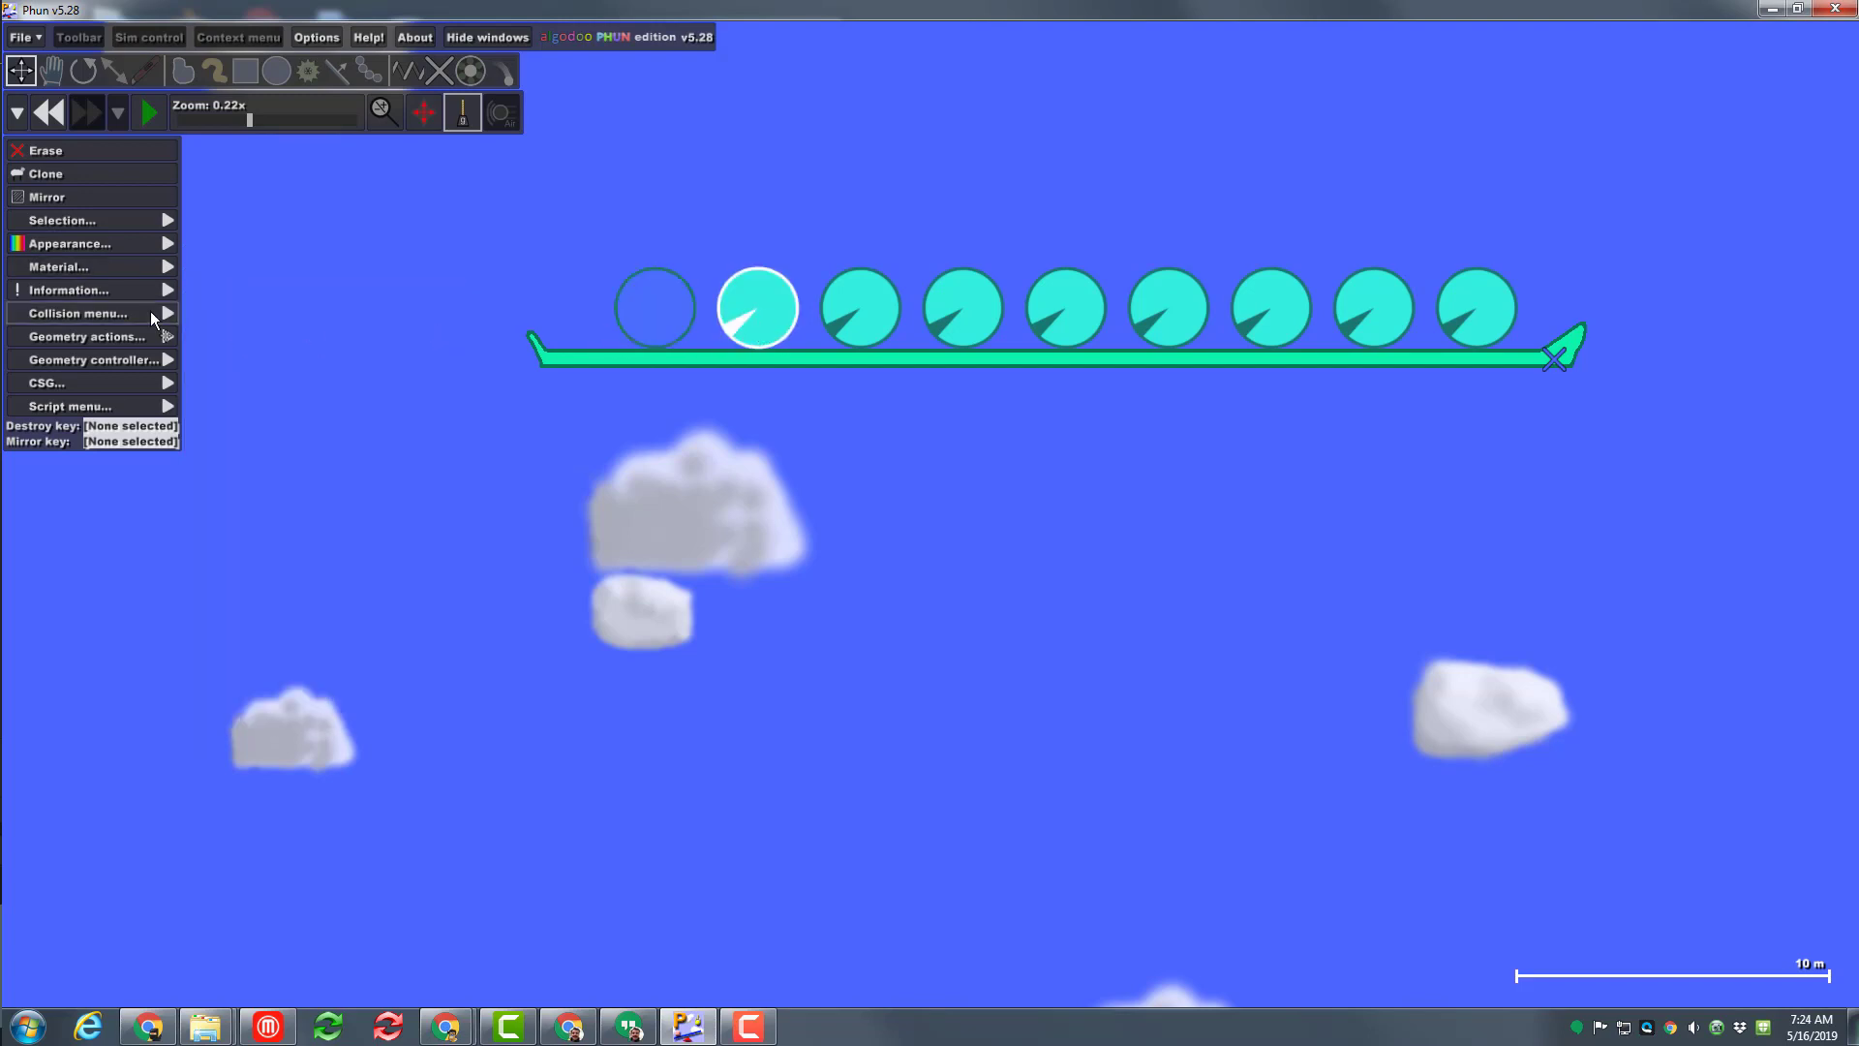
mouse_move(119, 270)
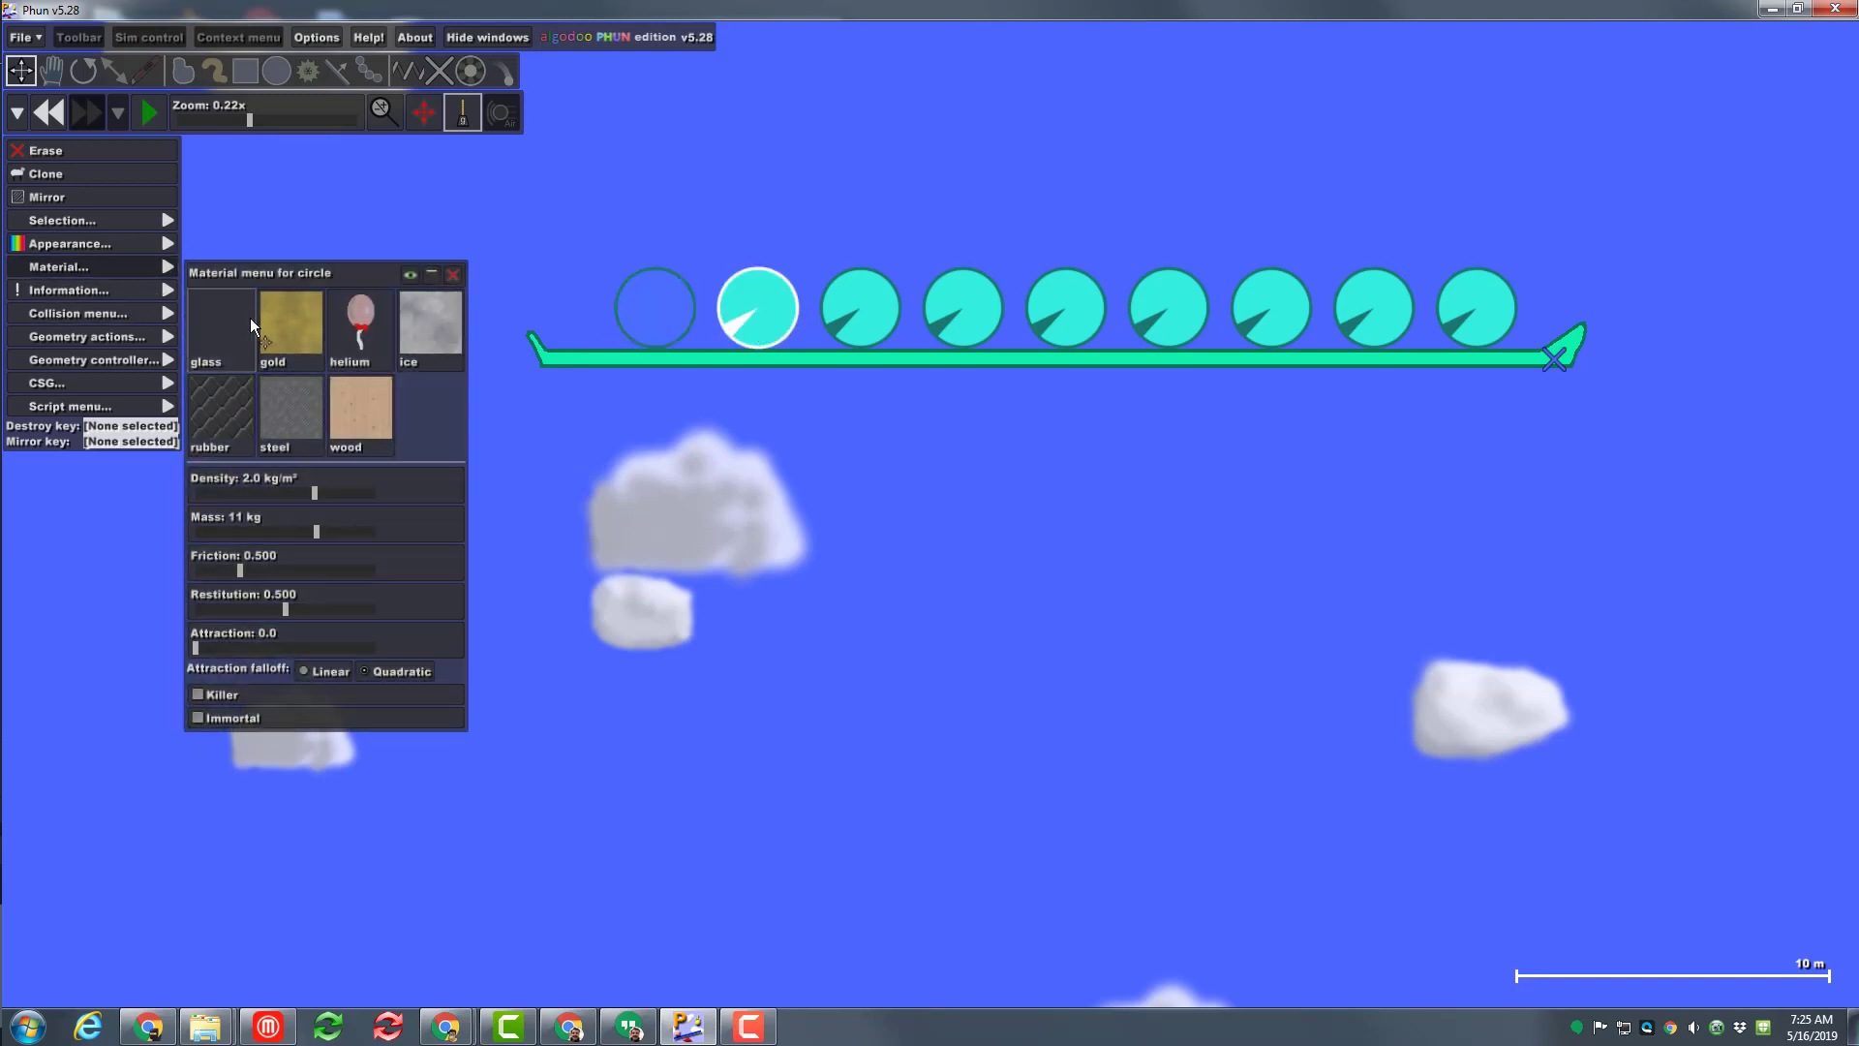
click(293, 324)
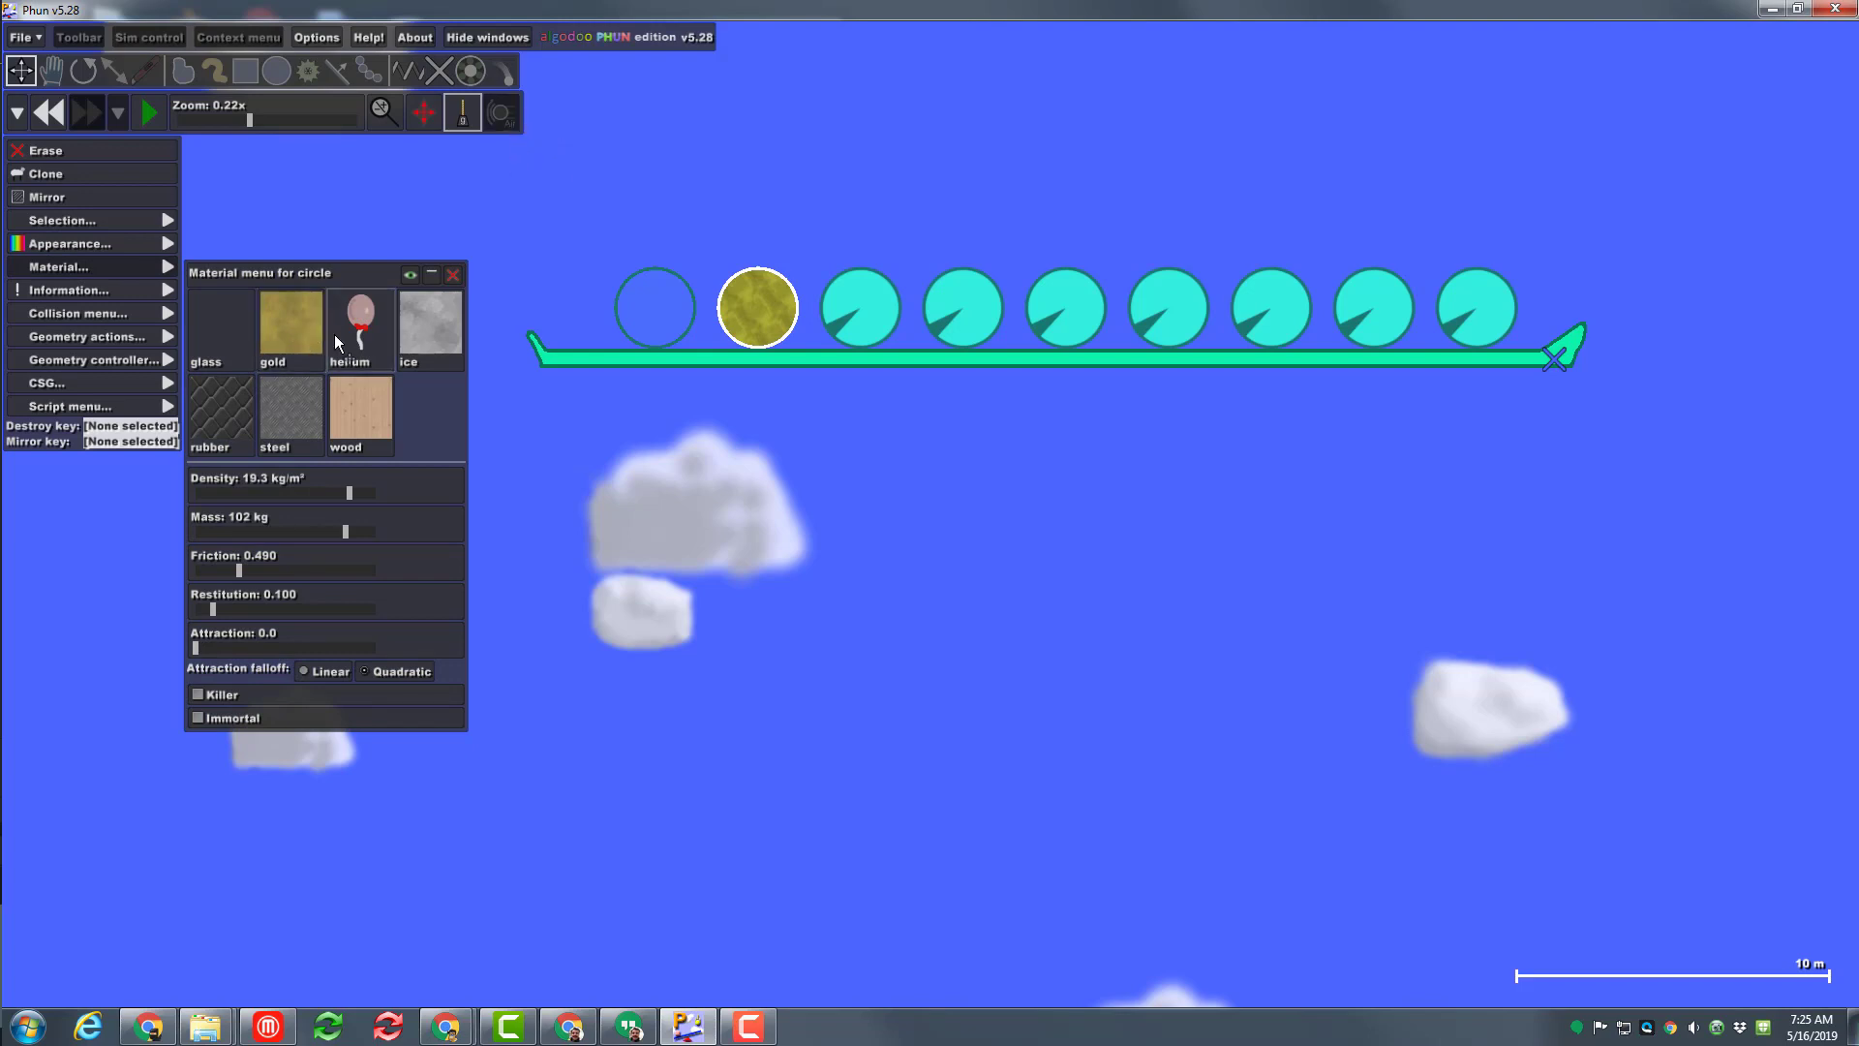
- Assign the helium material to the third circle and ice to the fourth circle
click(848, 319)
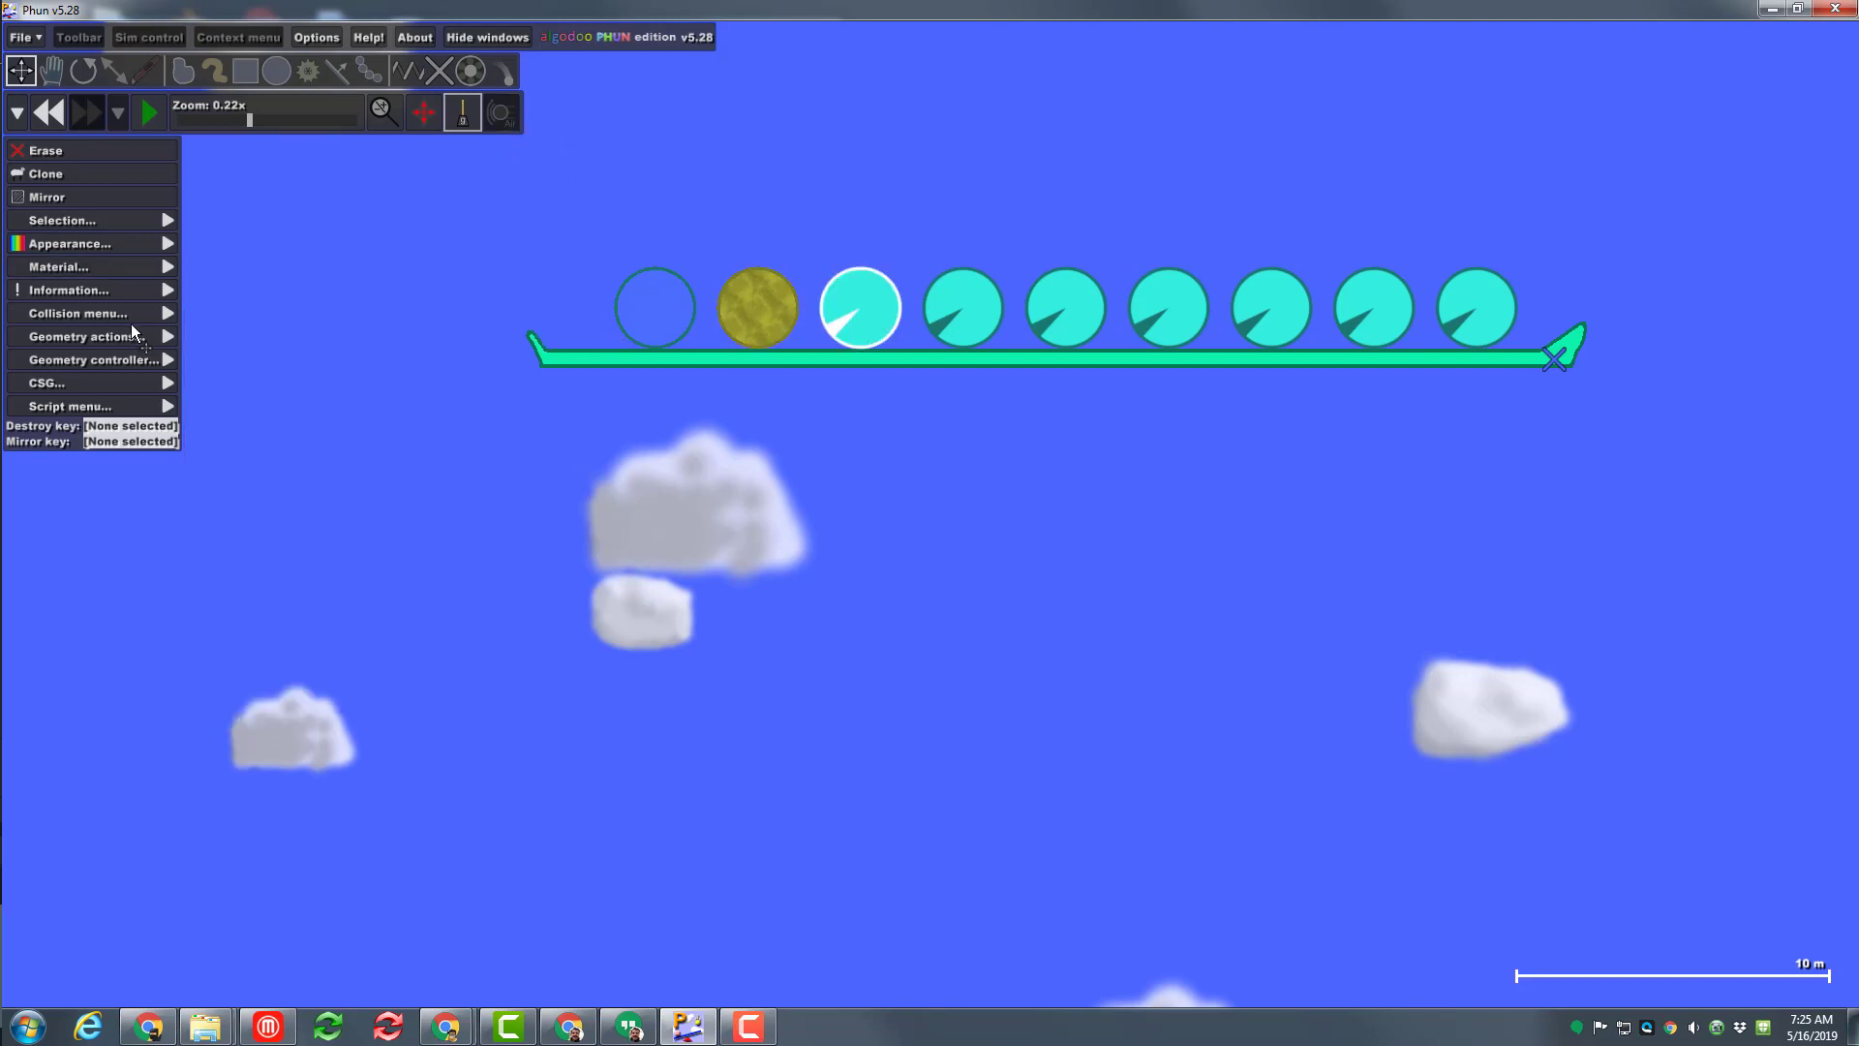
mouse_move(128, 270)
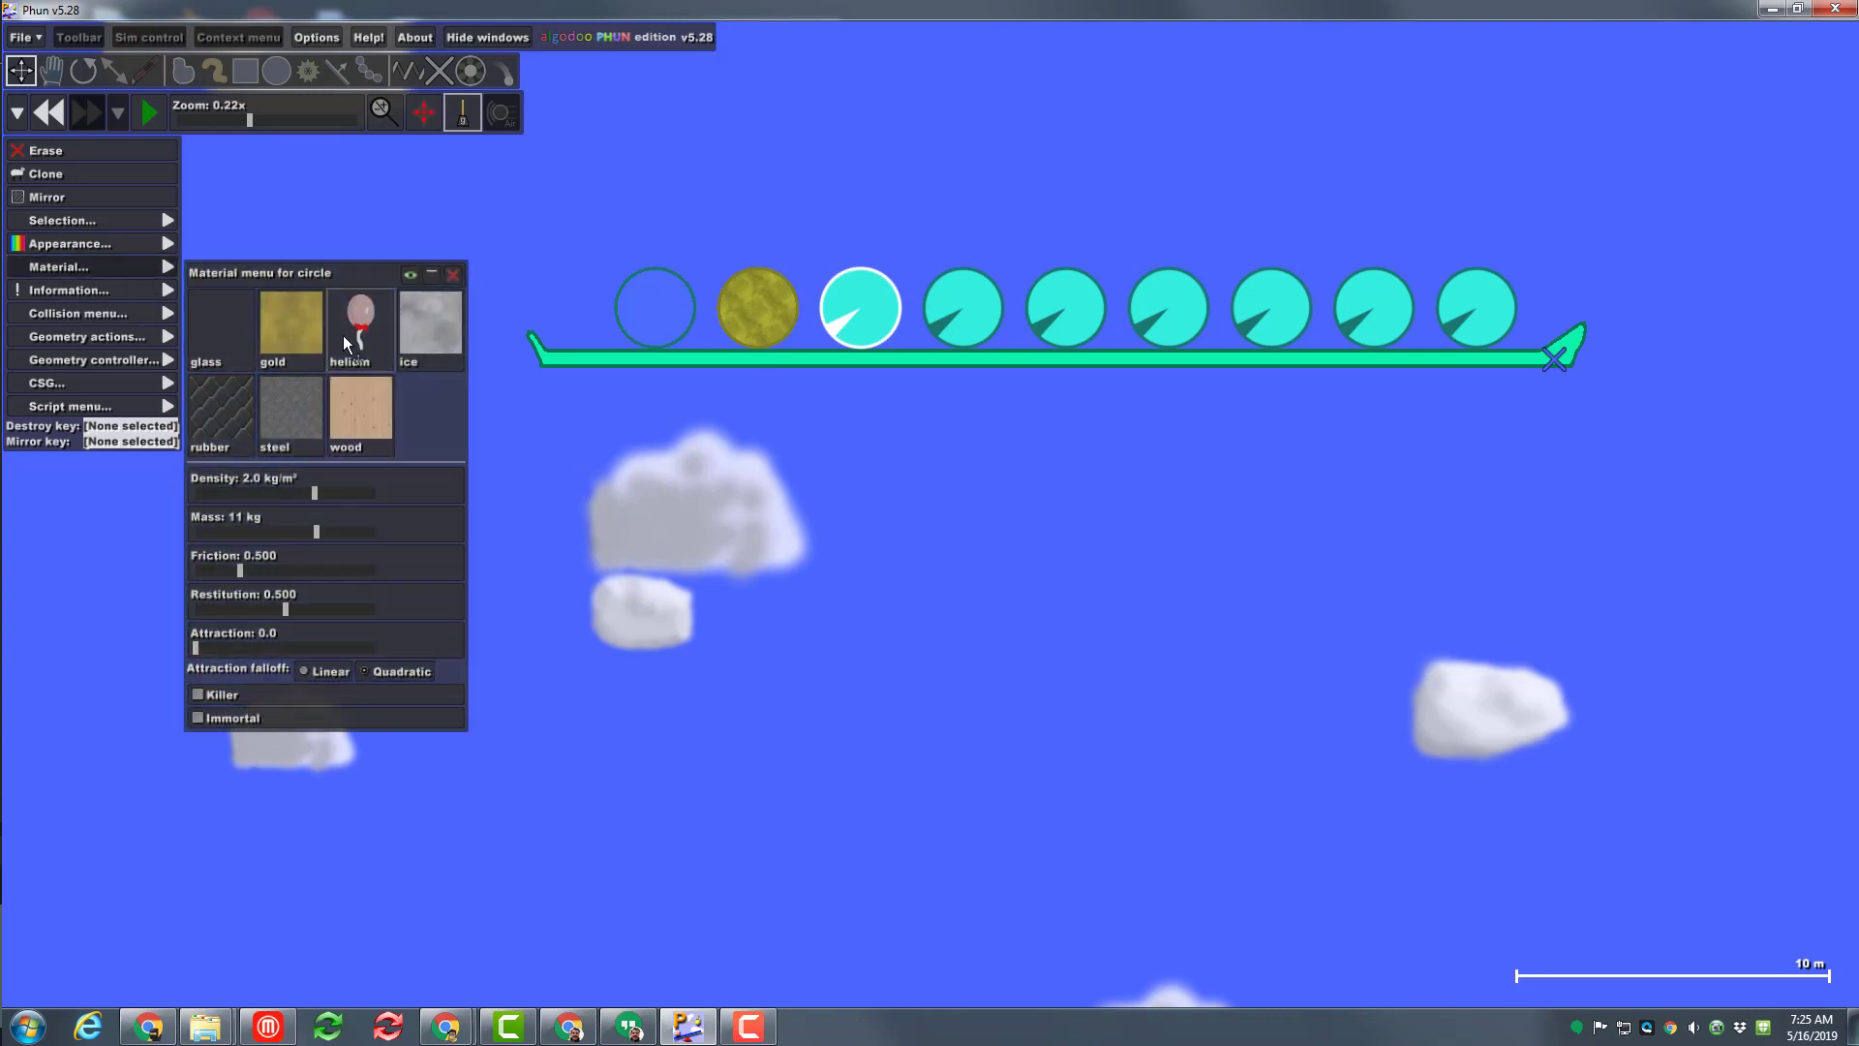
click(981, 308)
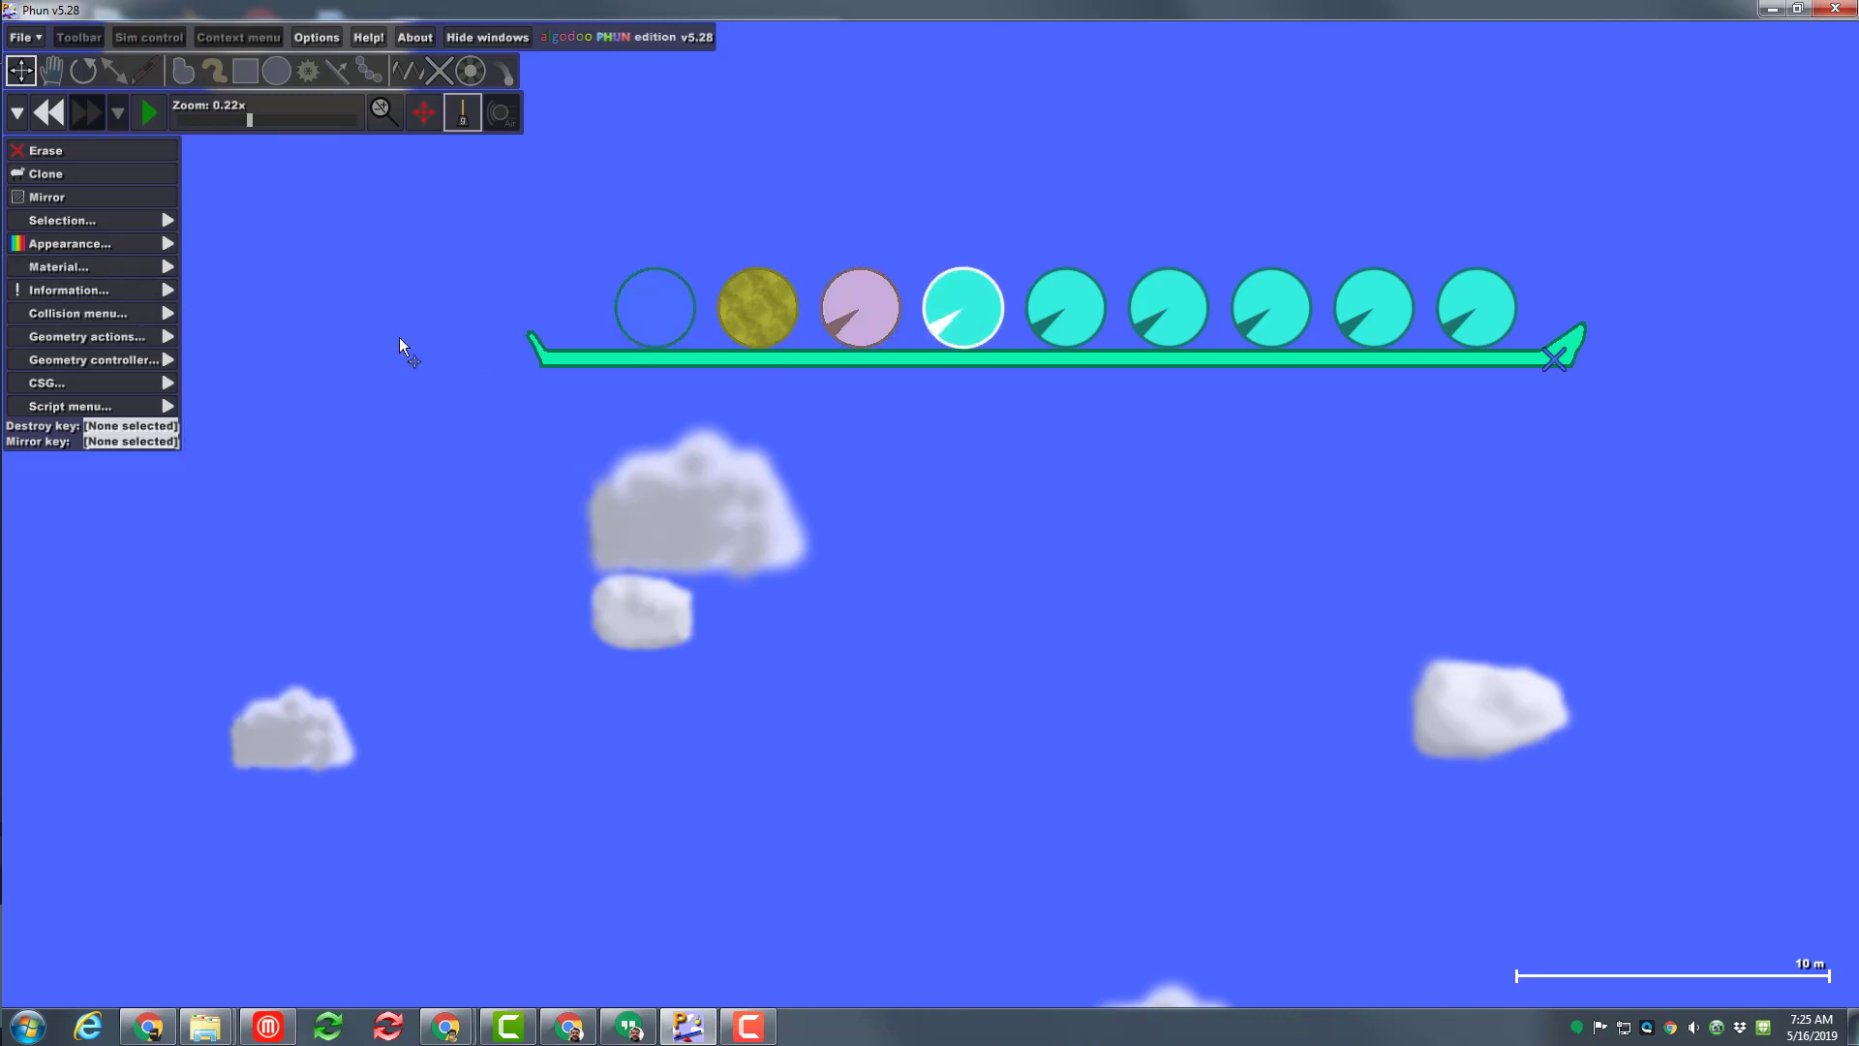
mouse_move(115, 269)
click(438, 328)
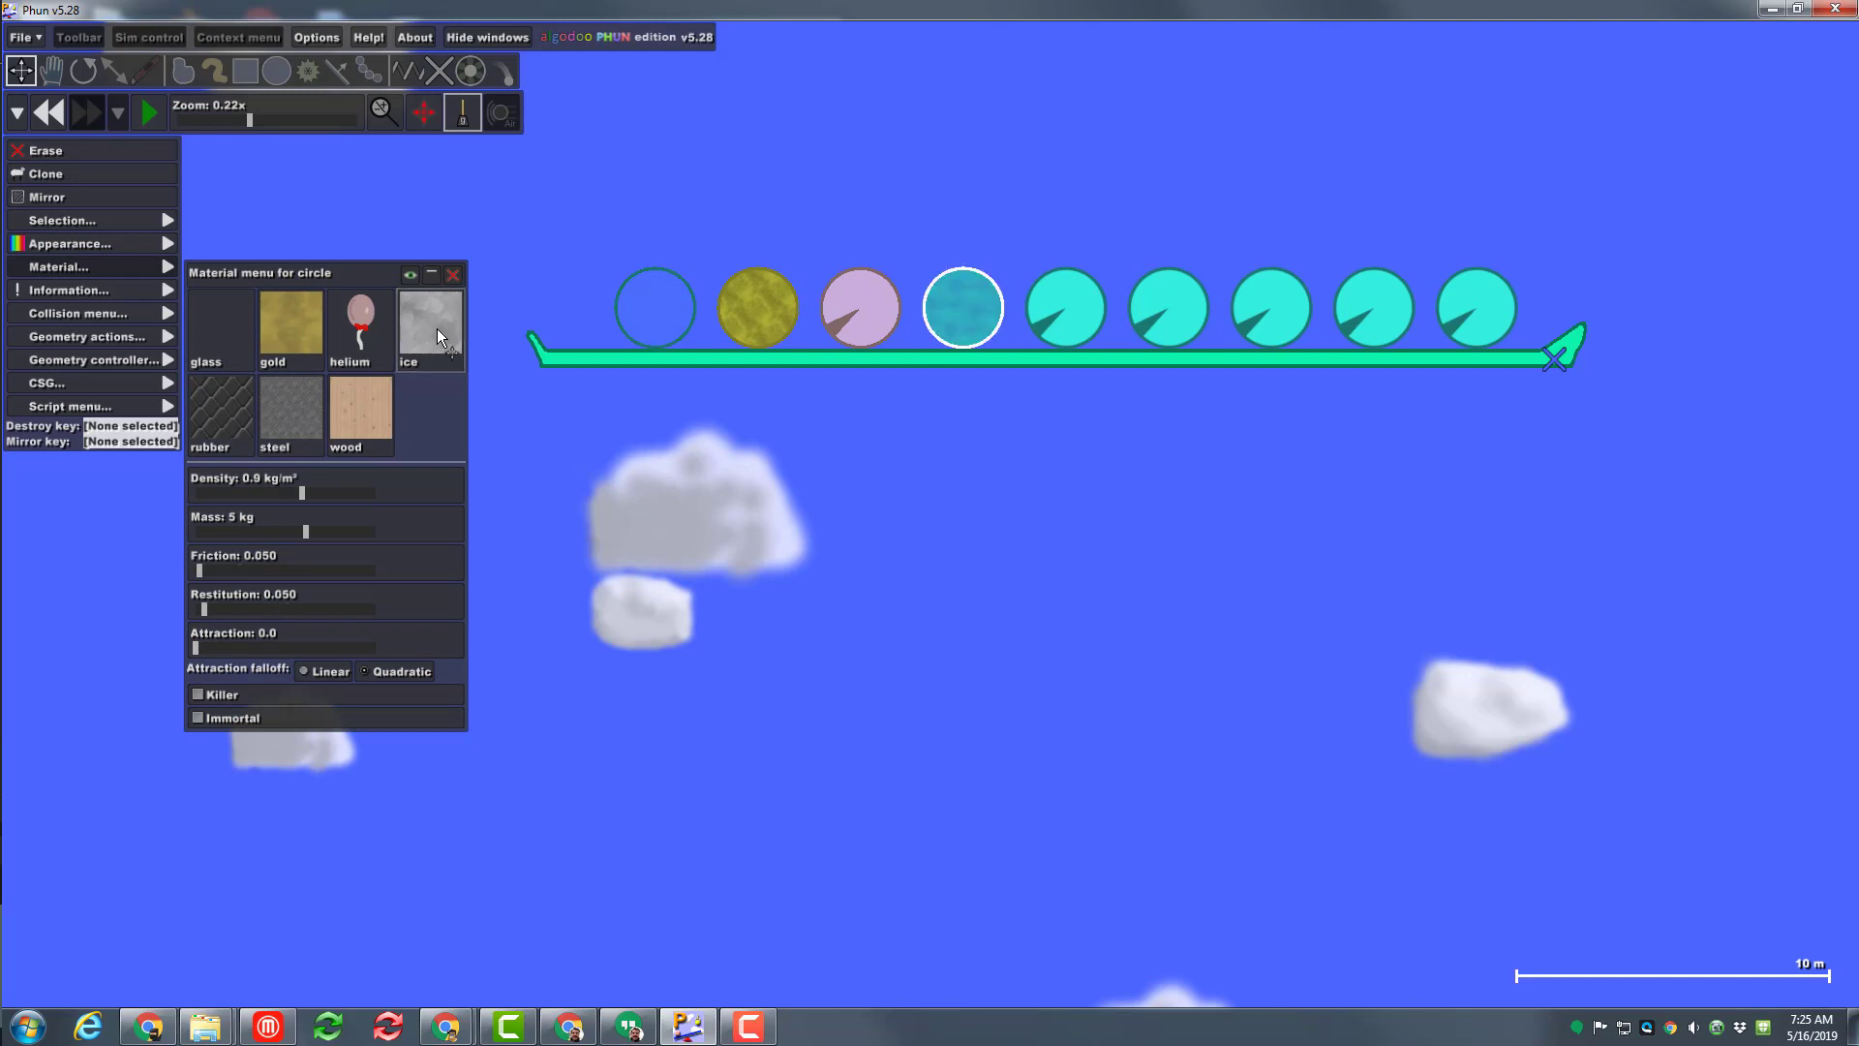
- Assign the rubber material to the fifth circle and steel to the sixth circle
click(1047, 303)
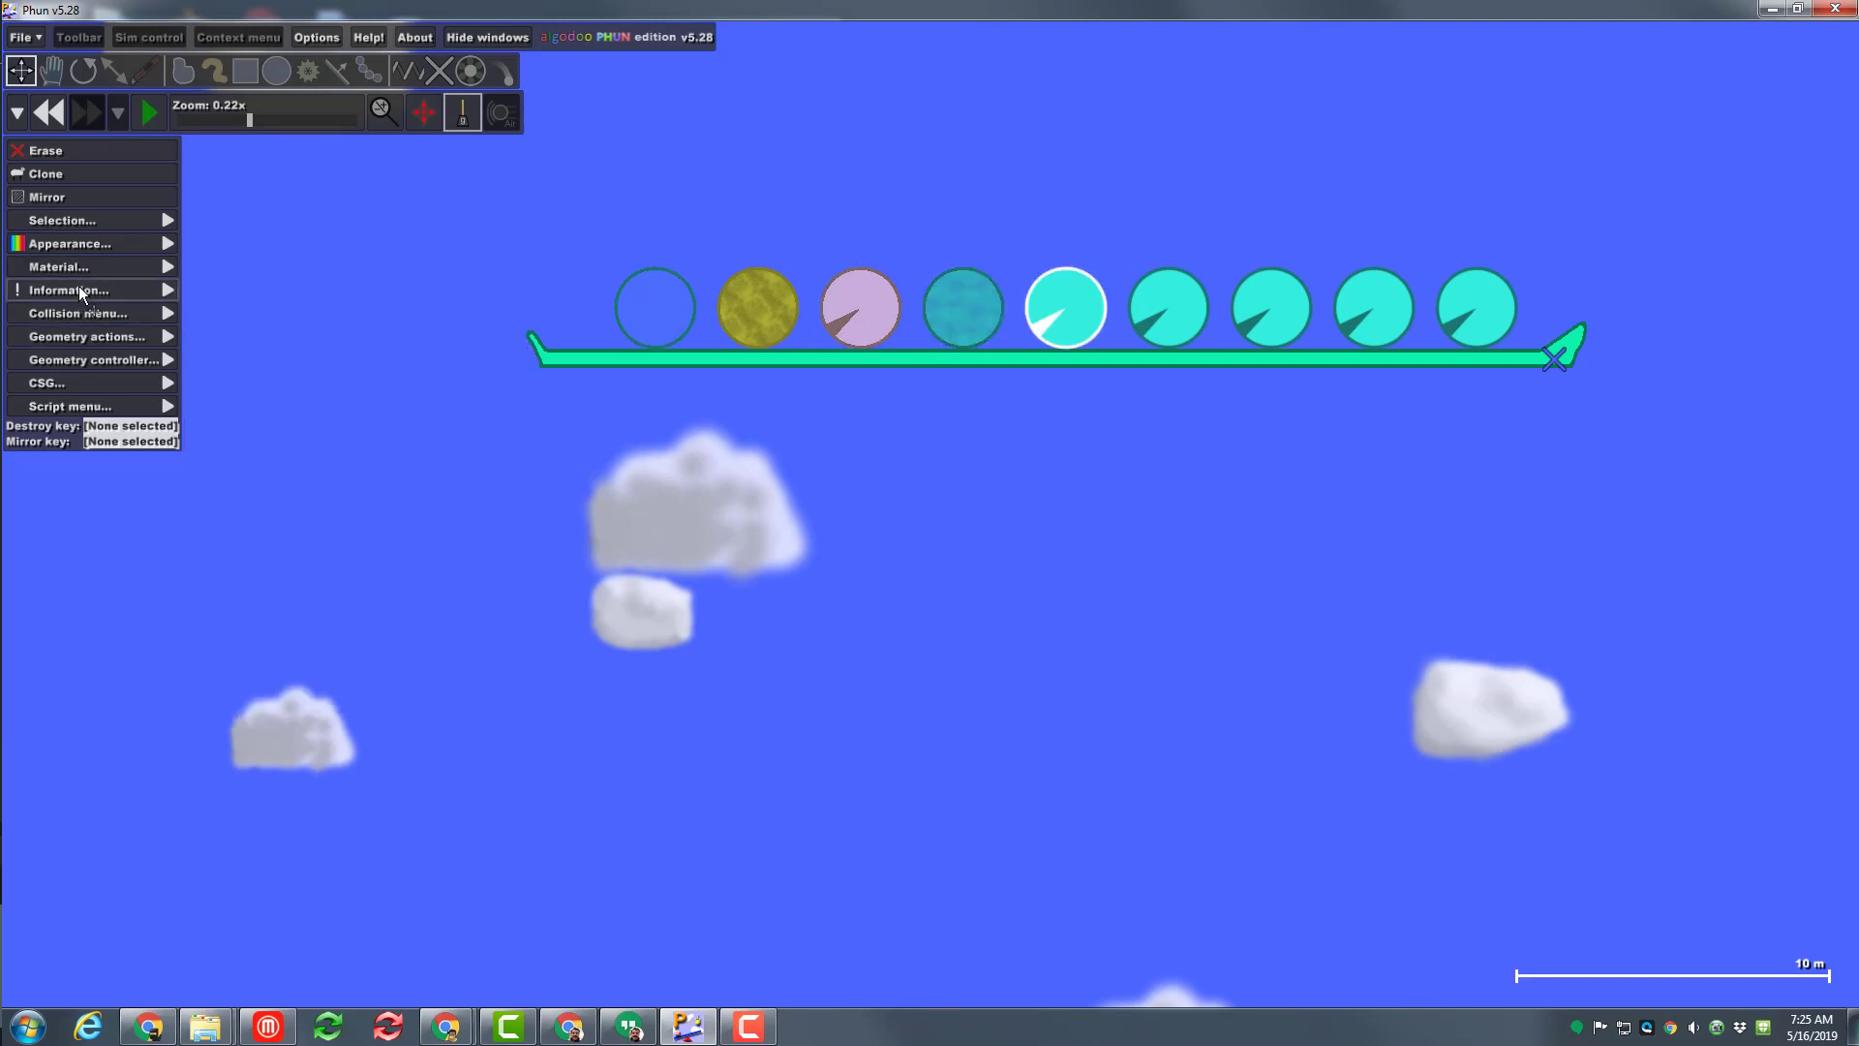
mouse_move(81, 272)
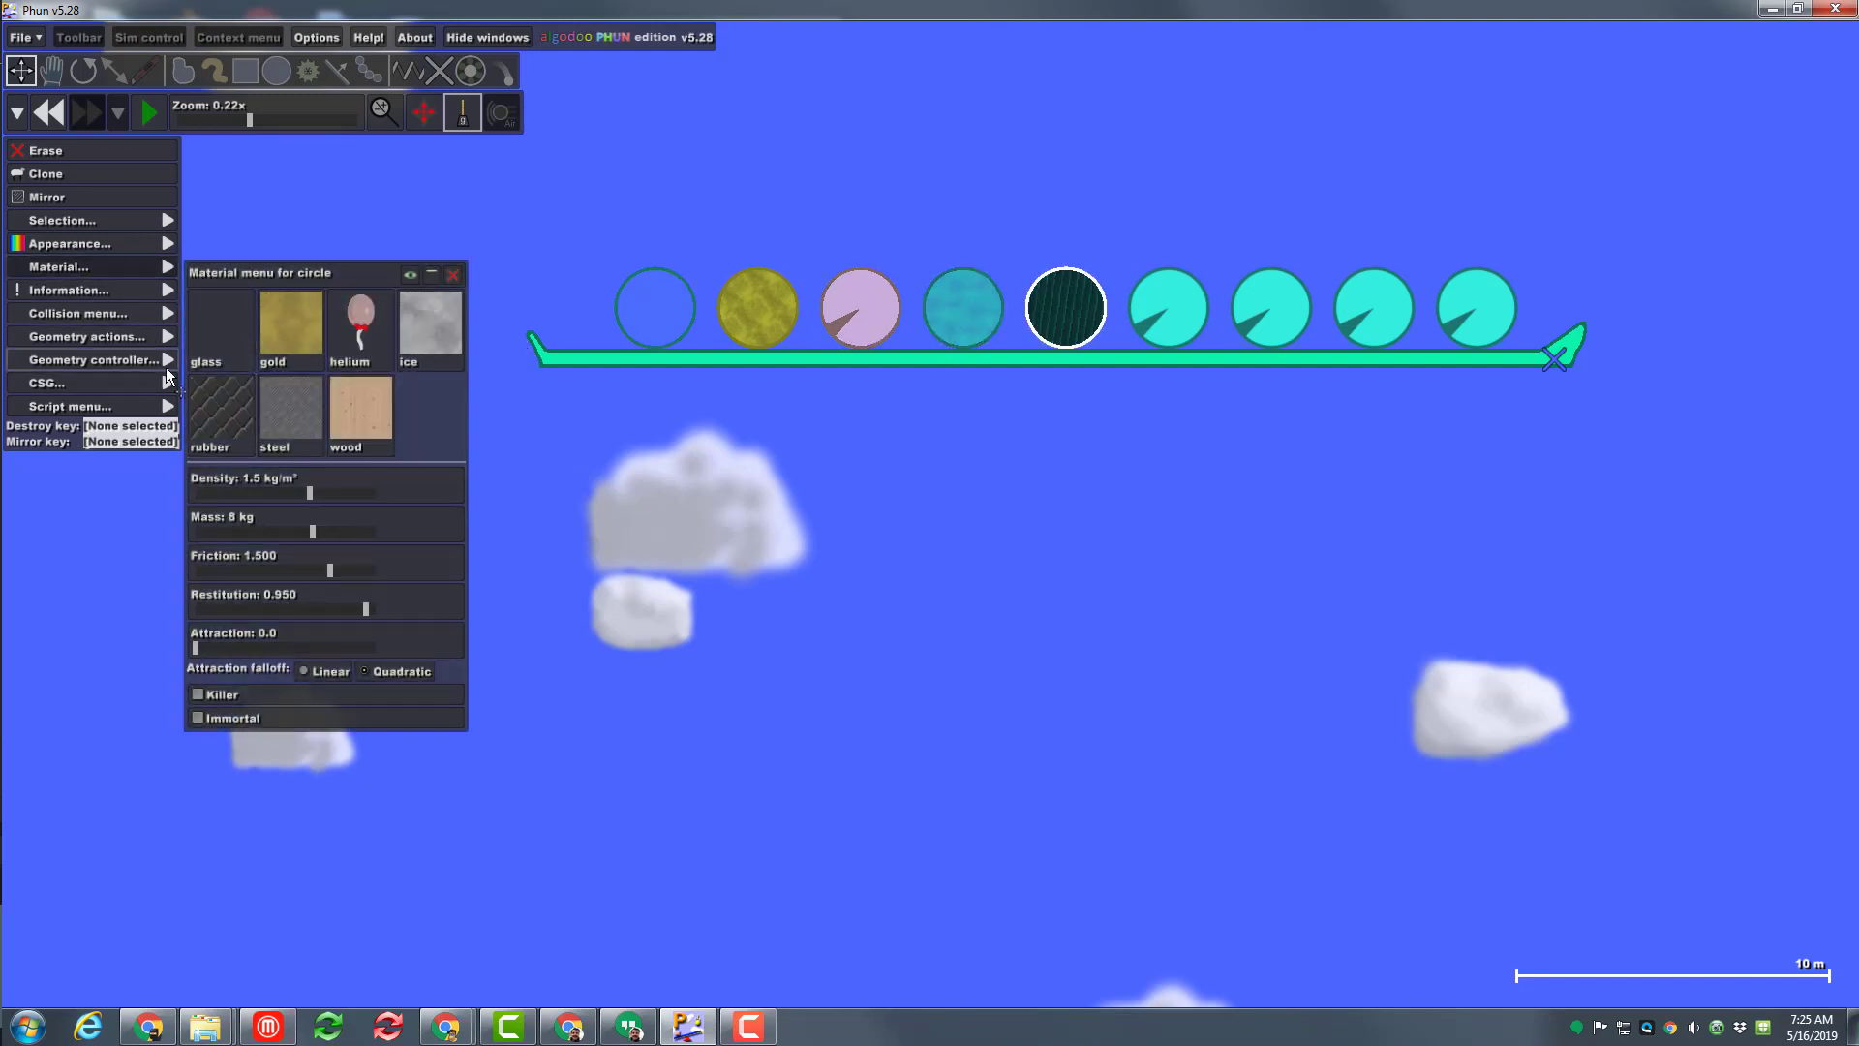
click(1171, 306)
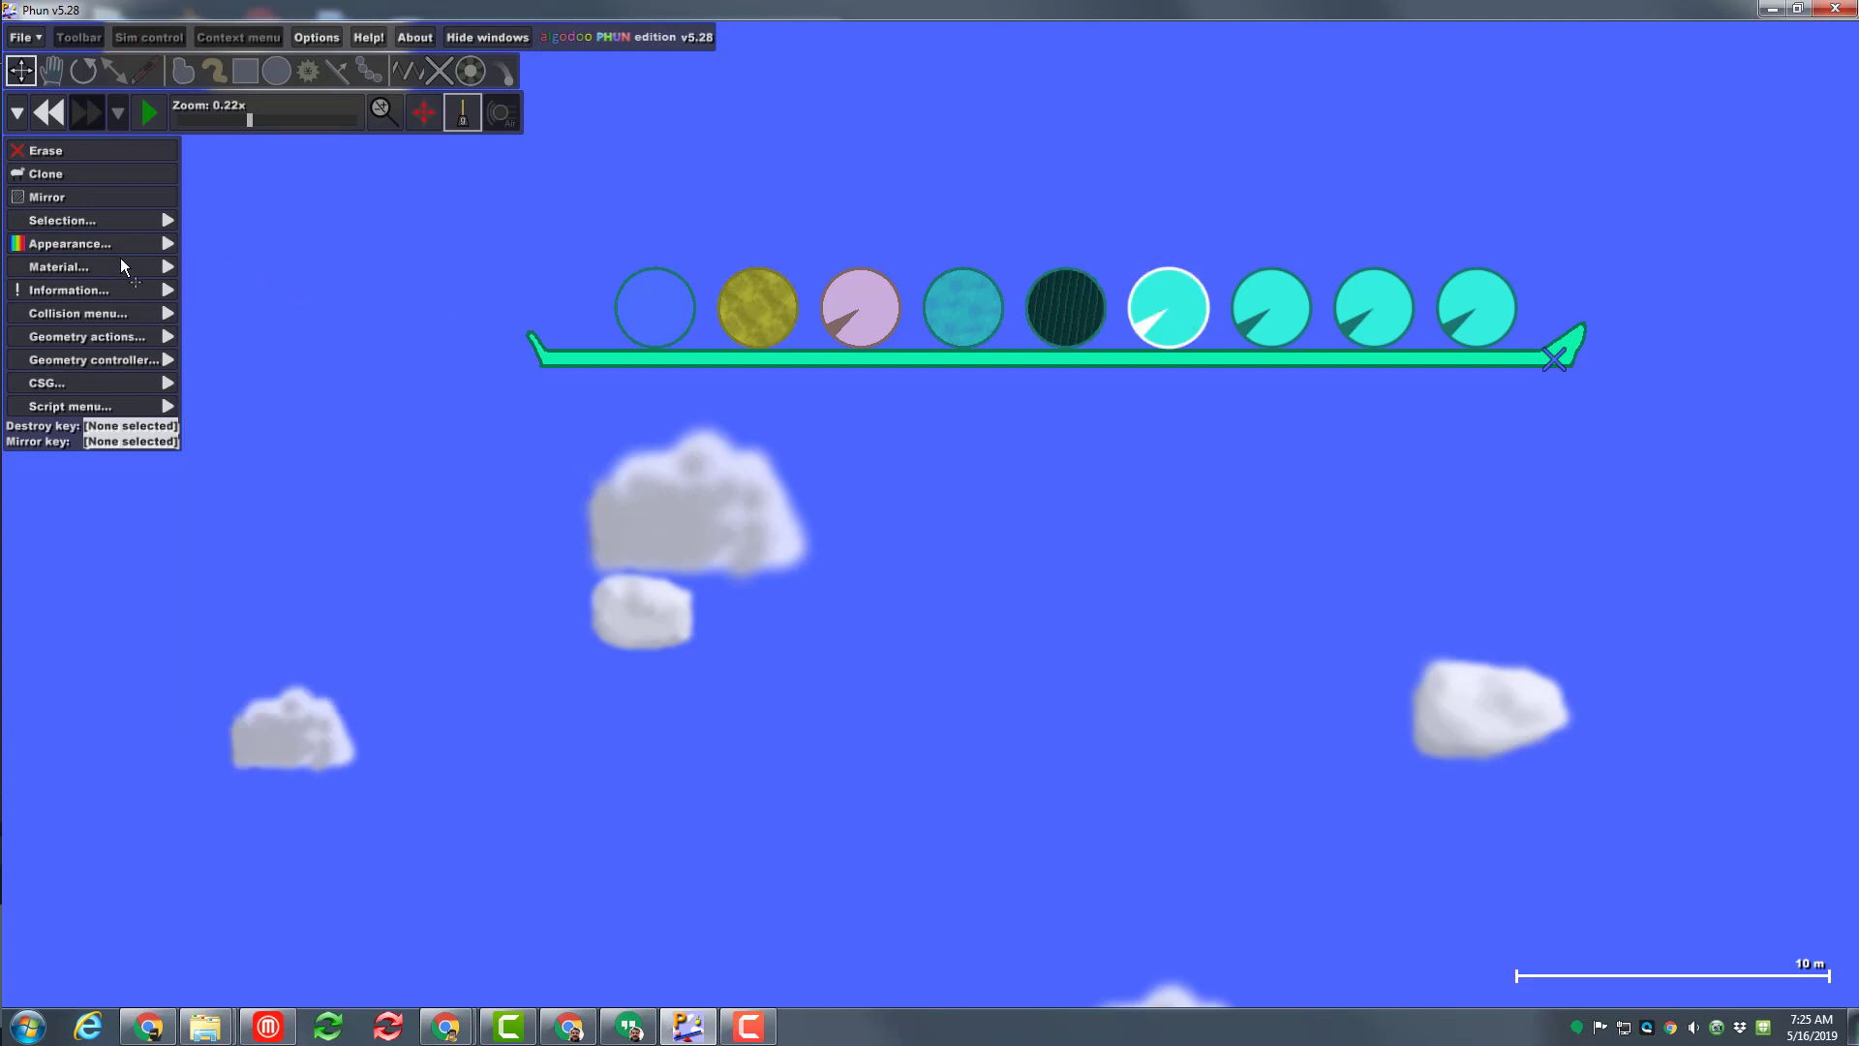
mouse_move(121, 263)
click(316, 392)
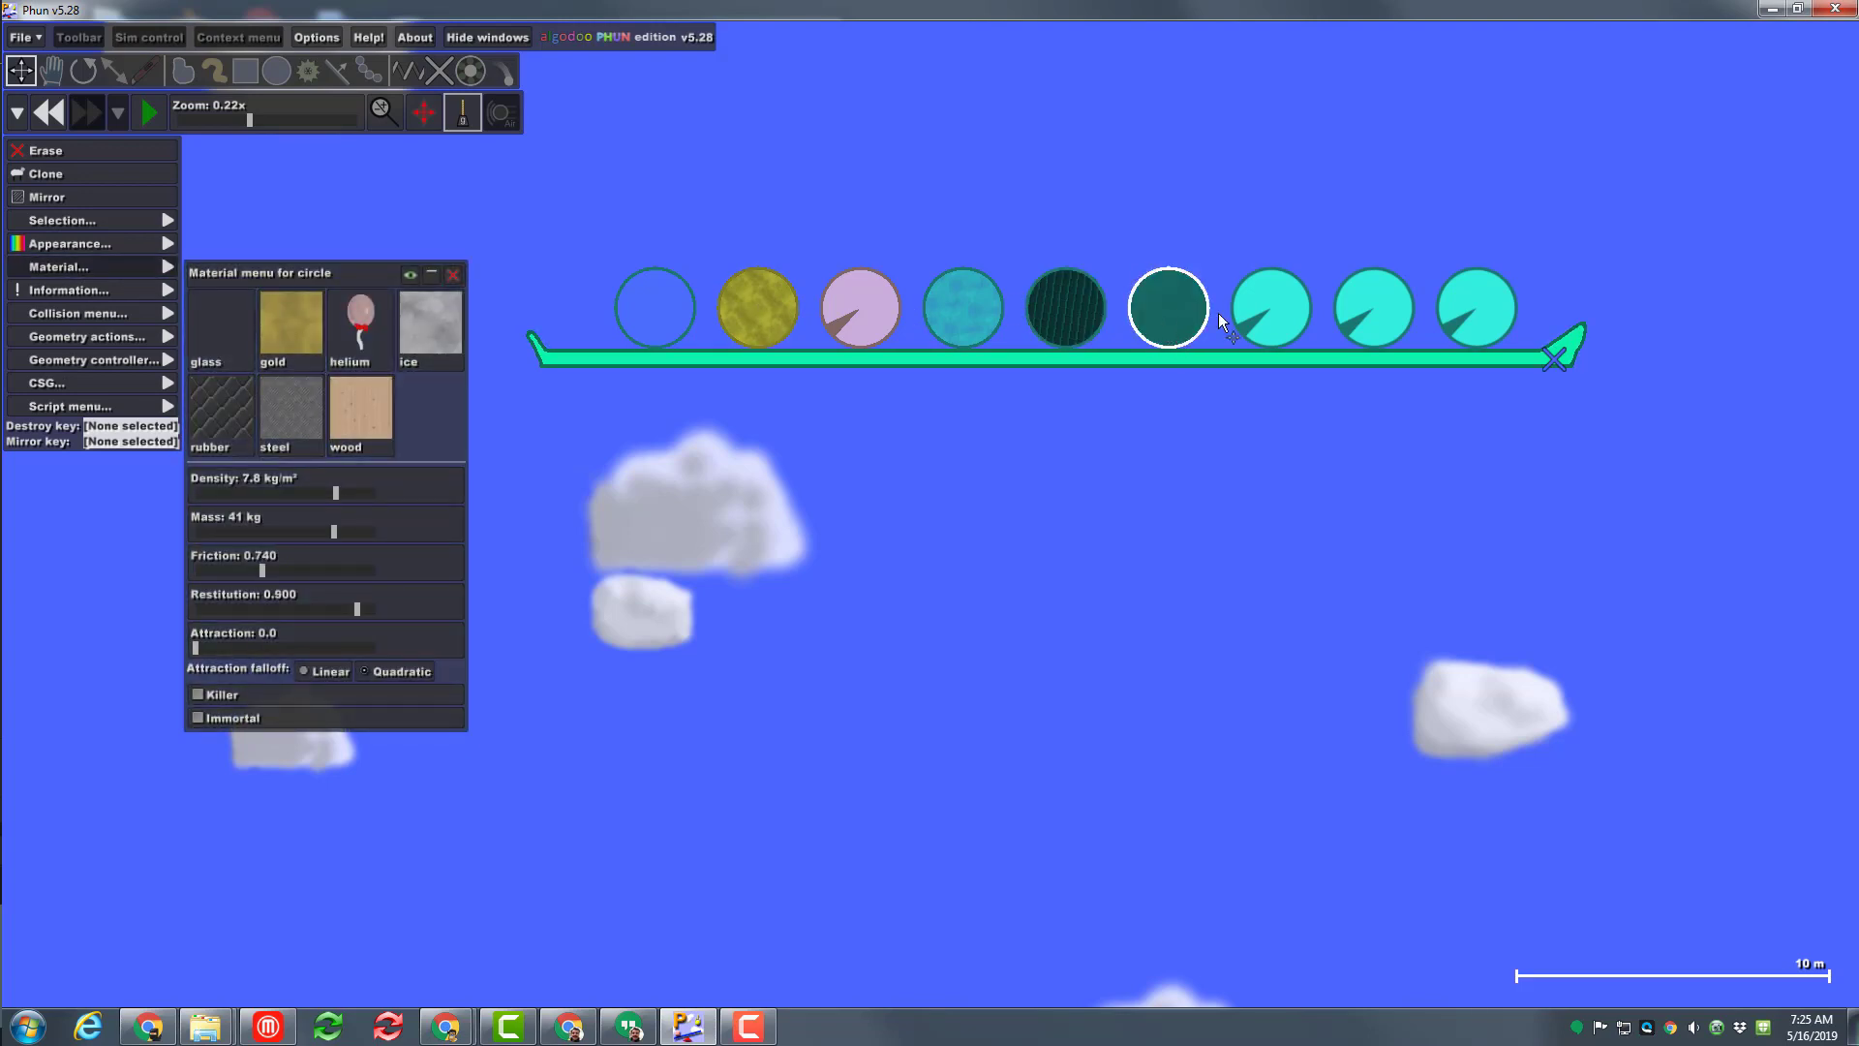
- Assign the wood material to the seventh circle and check the material properties of the eighth circle
click(1268, 311)
mouse_move(105, 270)
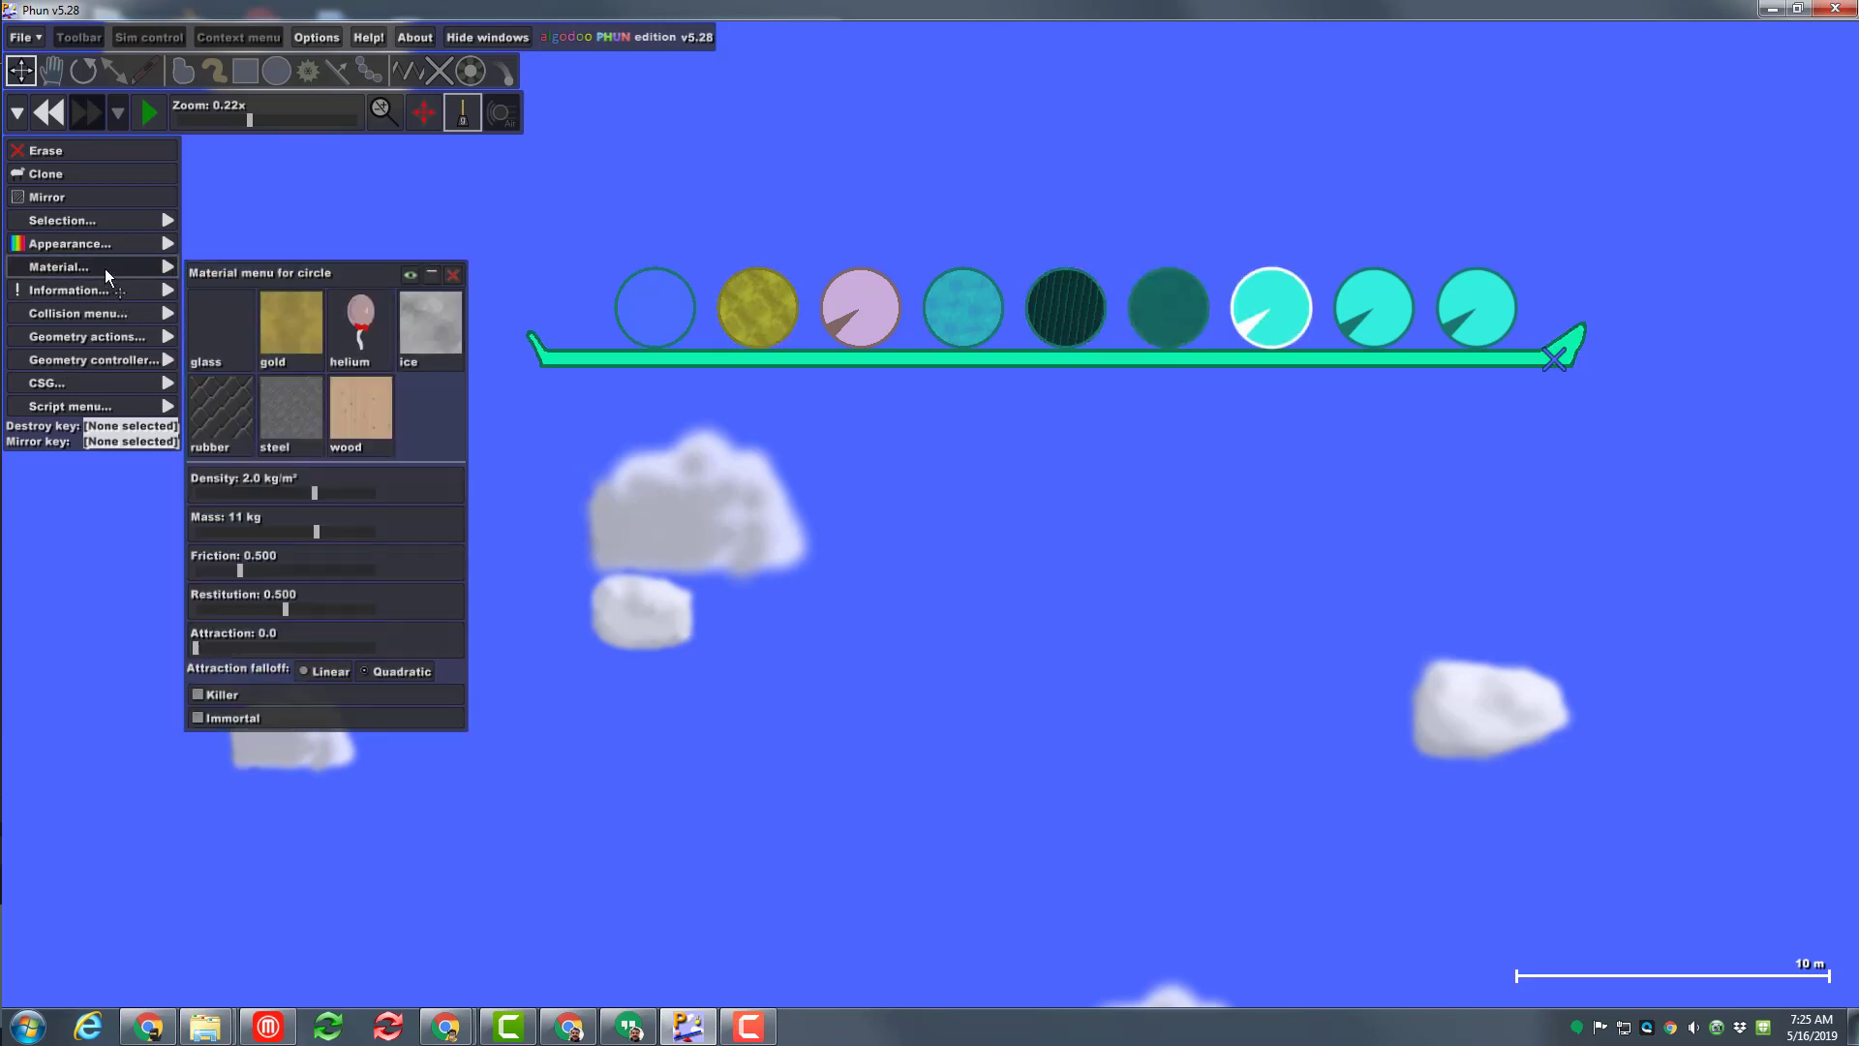
click(338, 412)
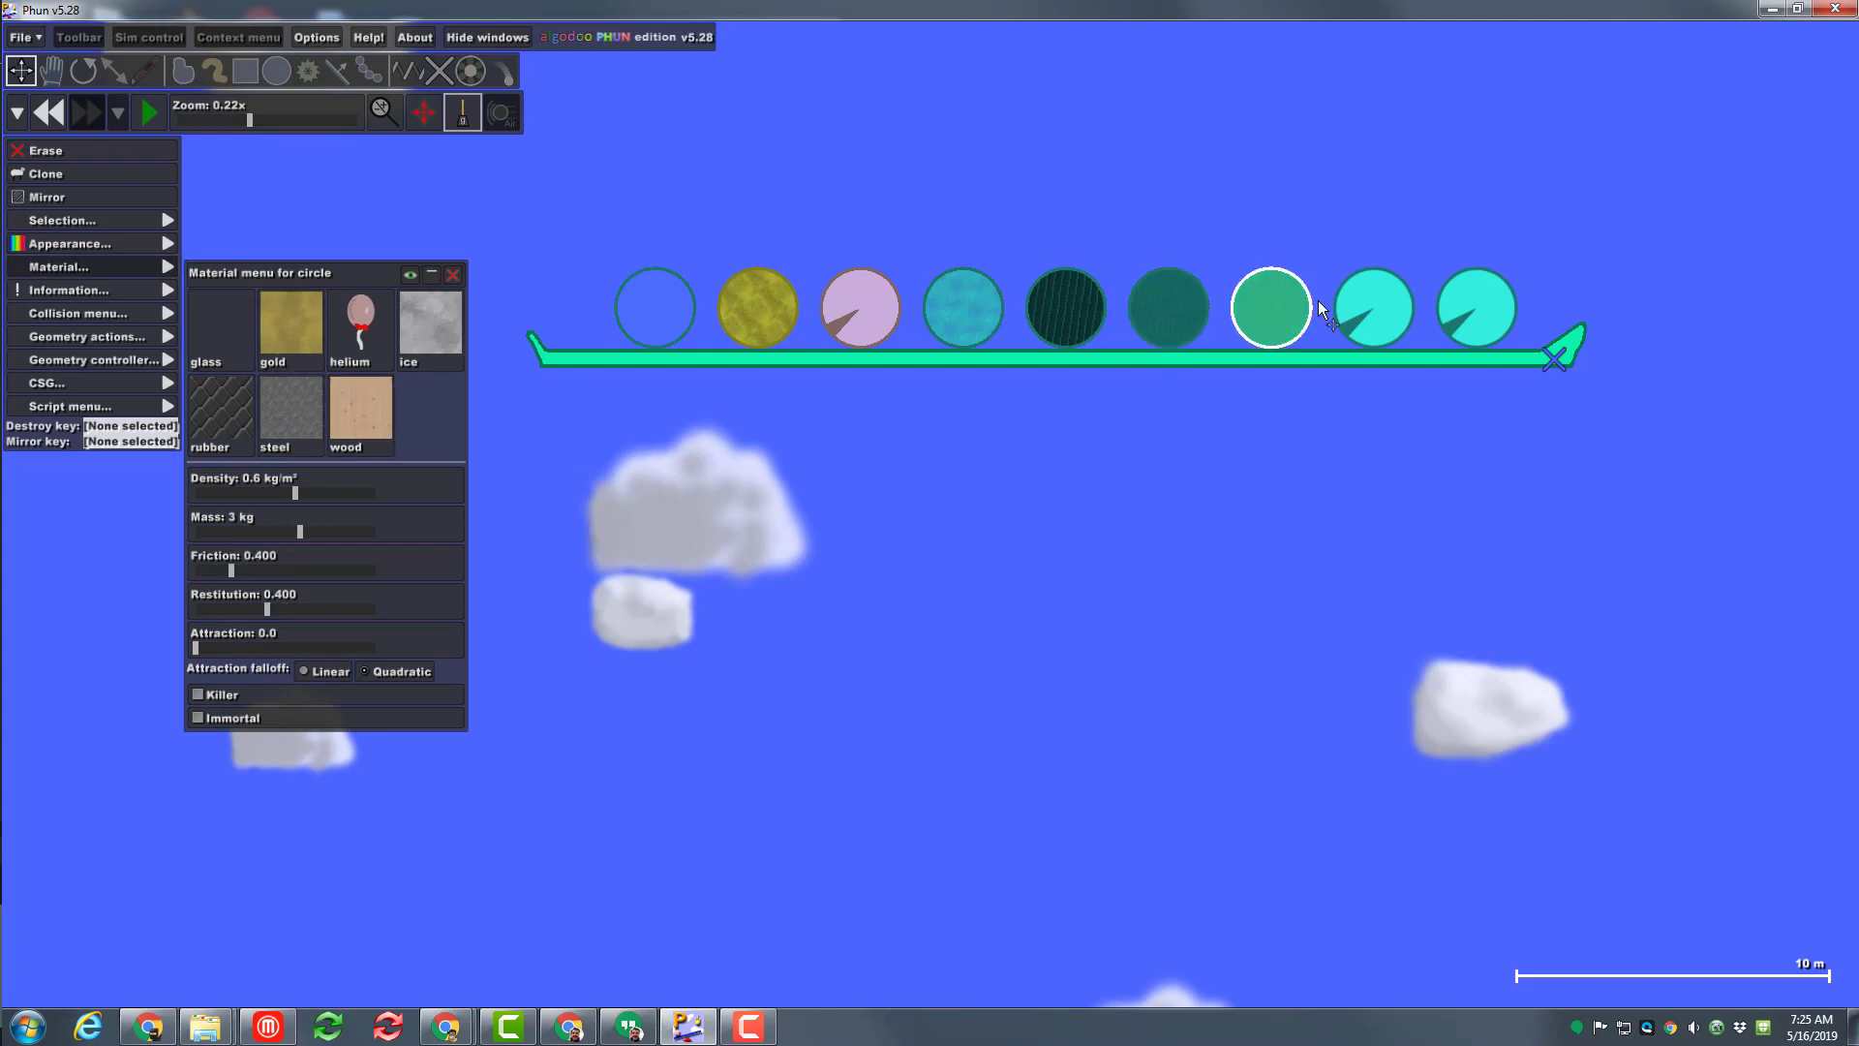
click(1376, 308)
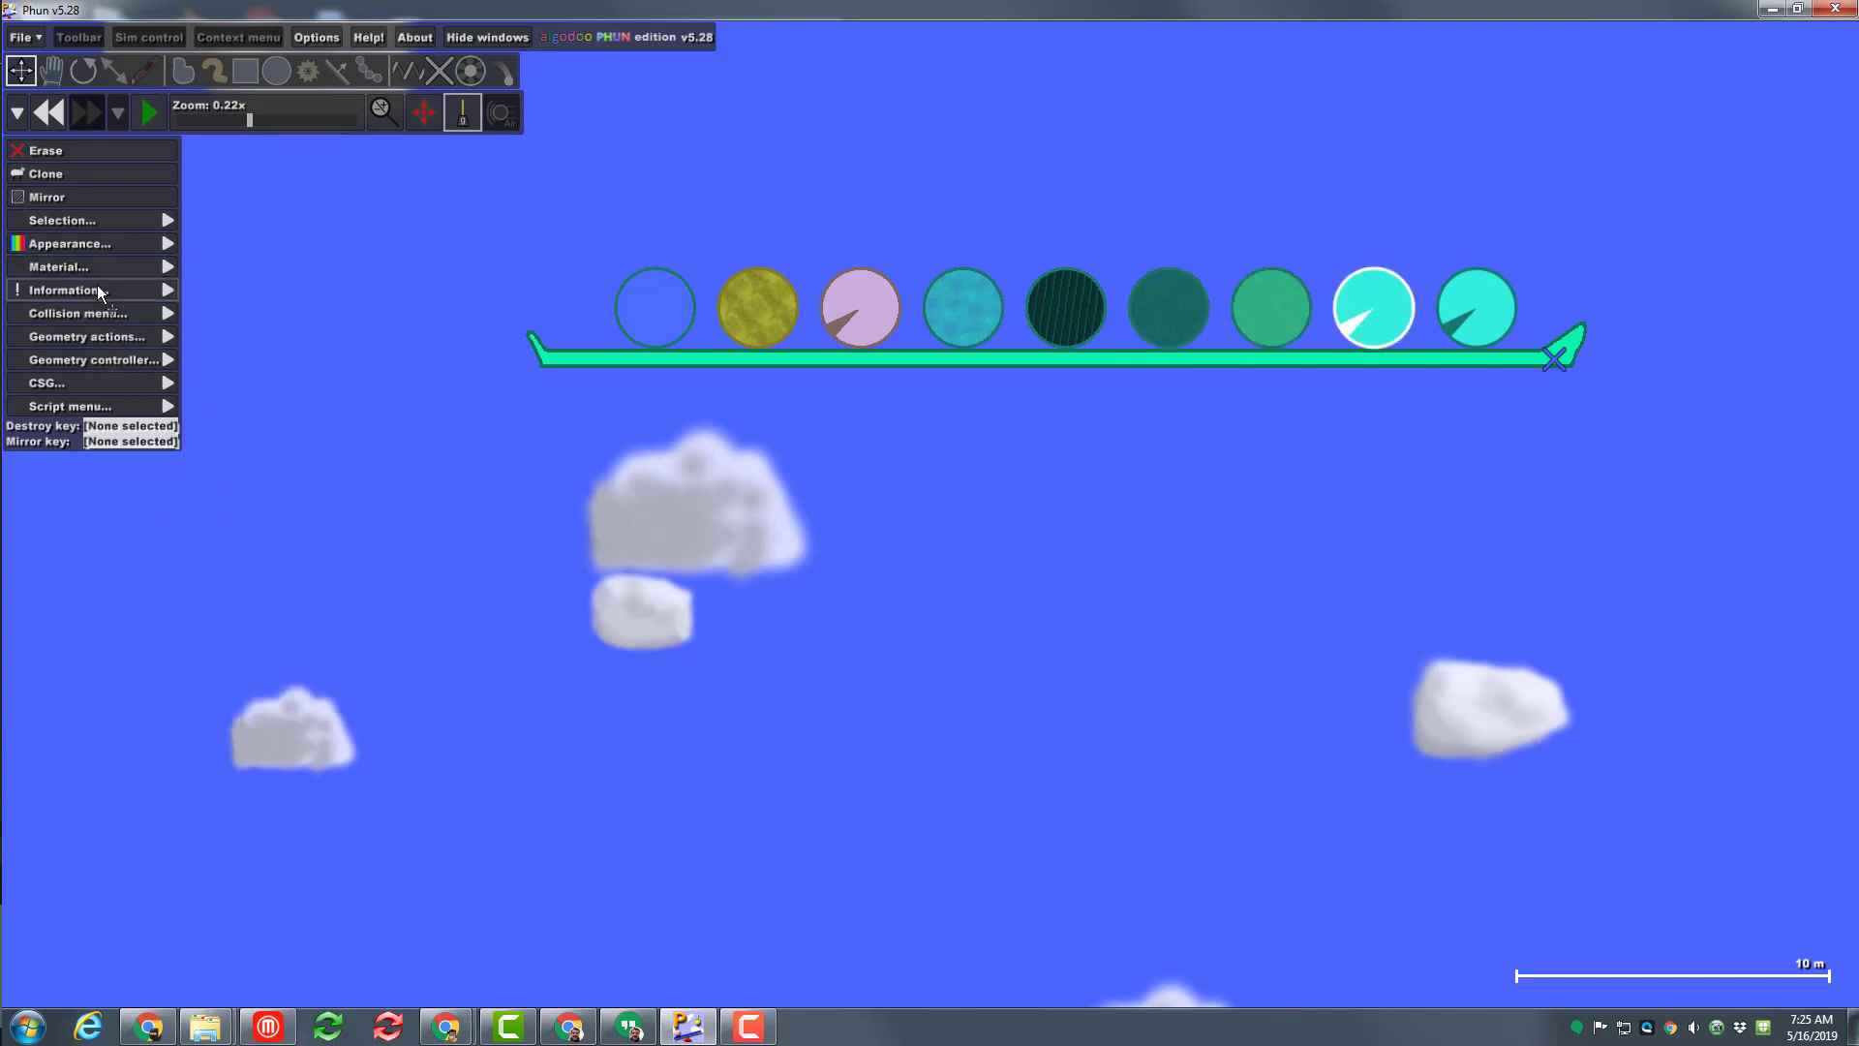
mouse_move(104, 268)
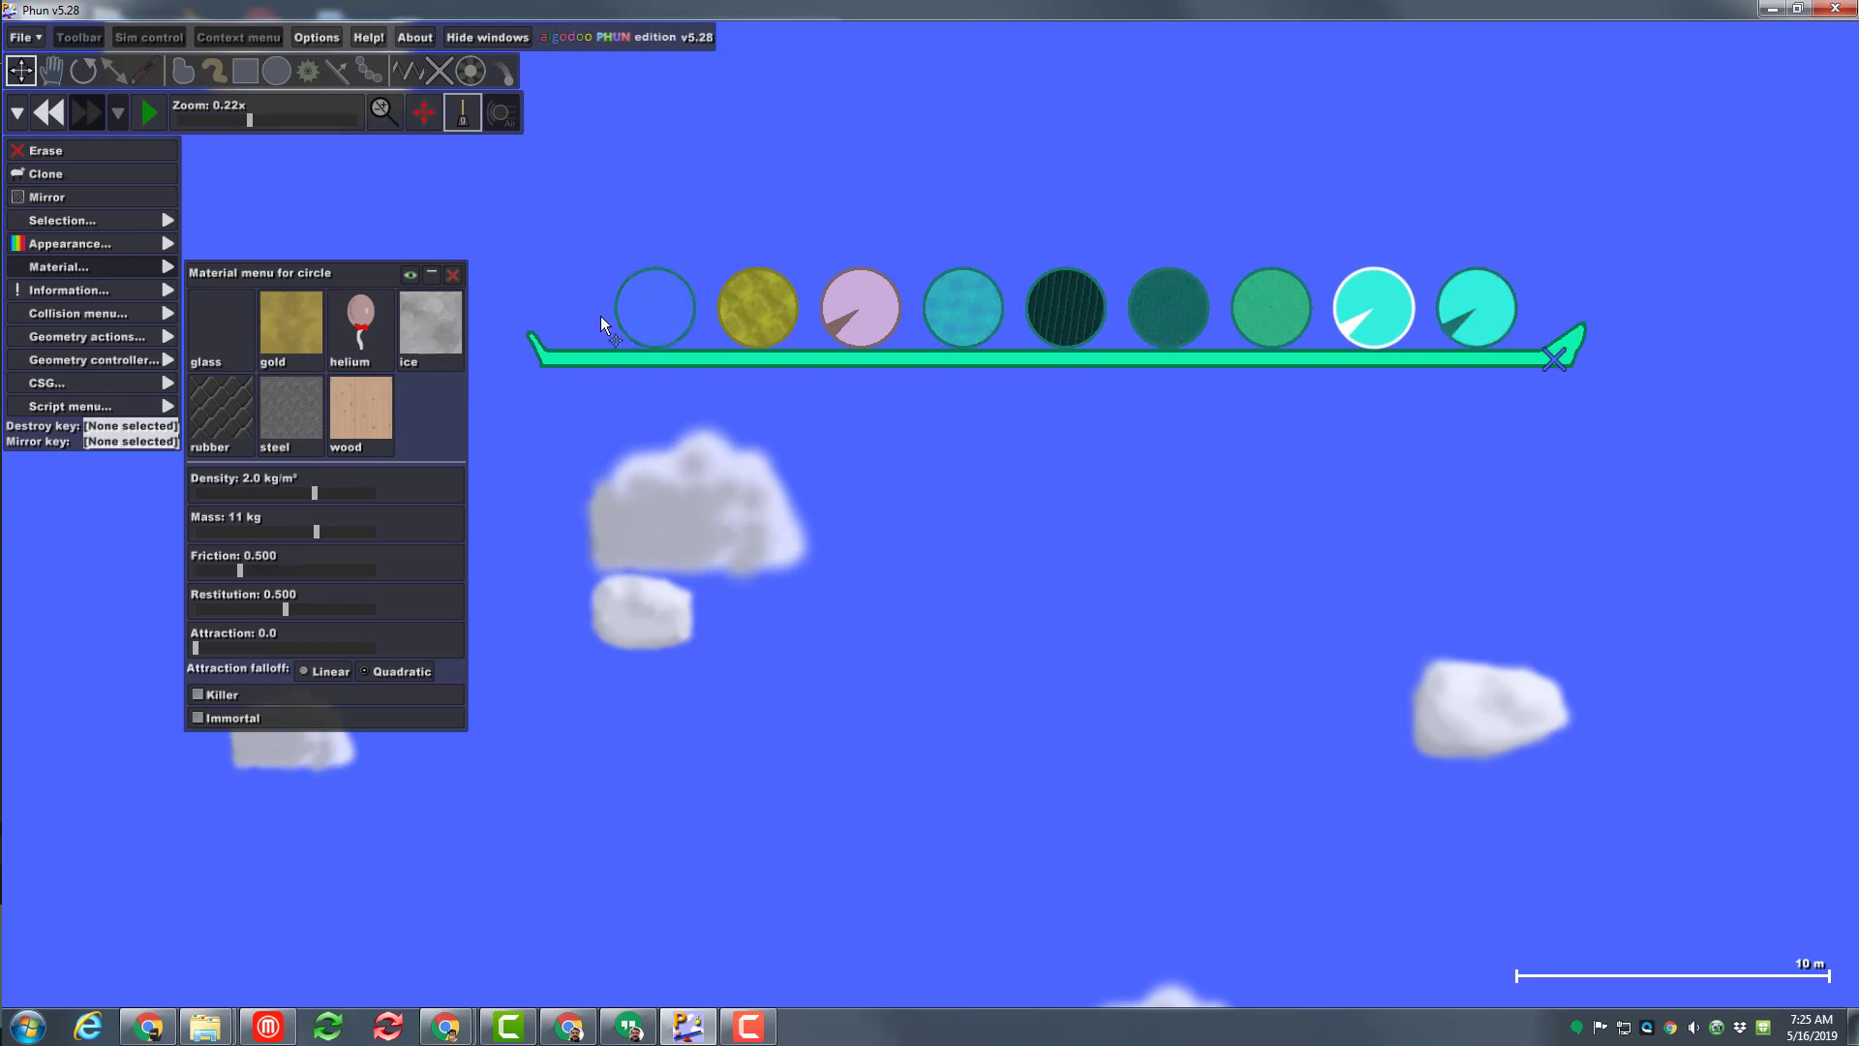
click(452, 278)
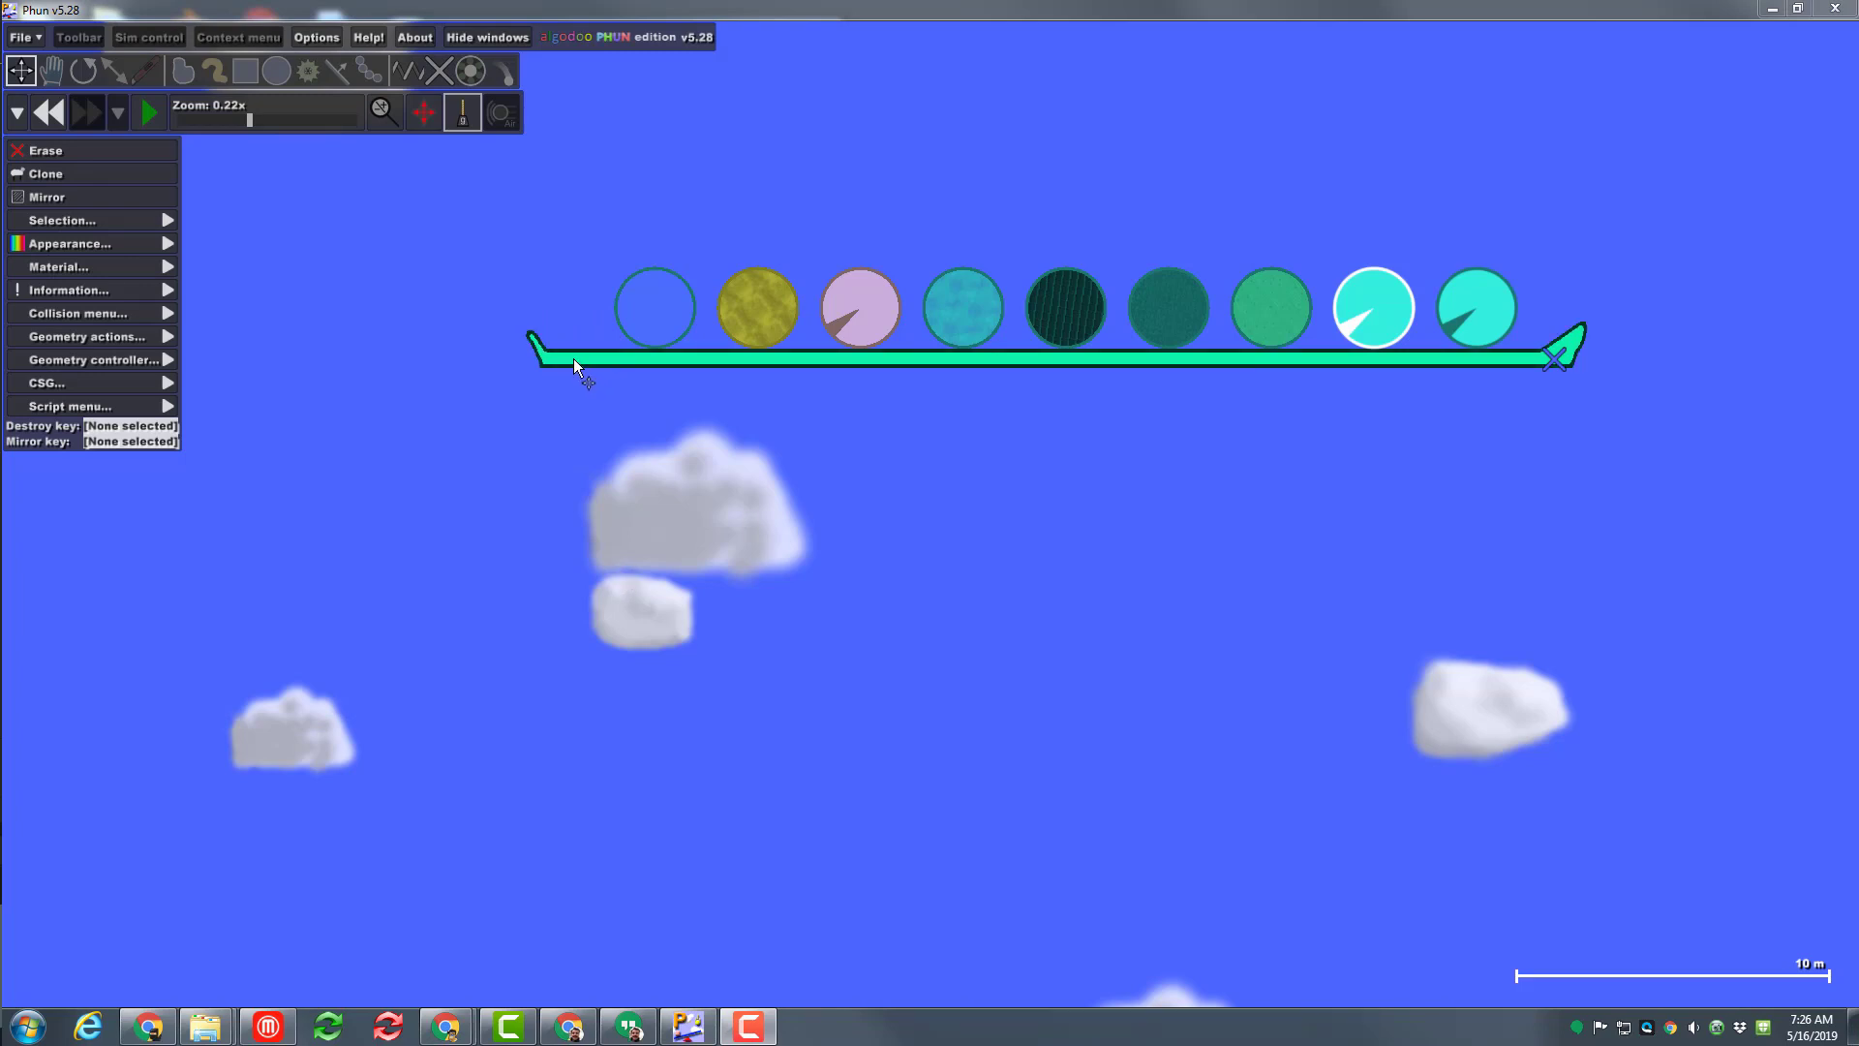
- Set D as the destroy key of the long green platform under the circles
right_click(528, 481)
scroll(528, 479, down, 3)
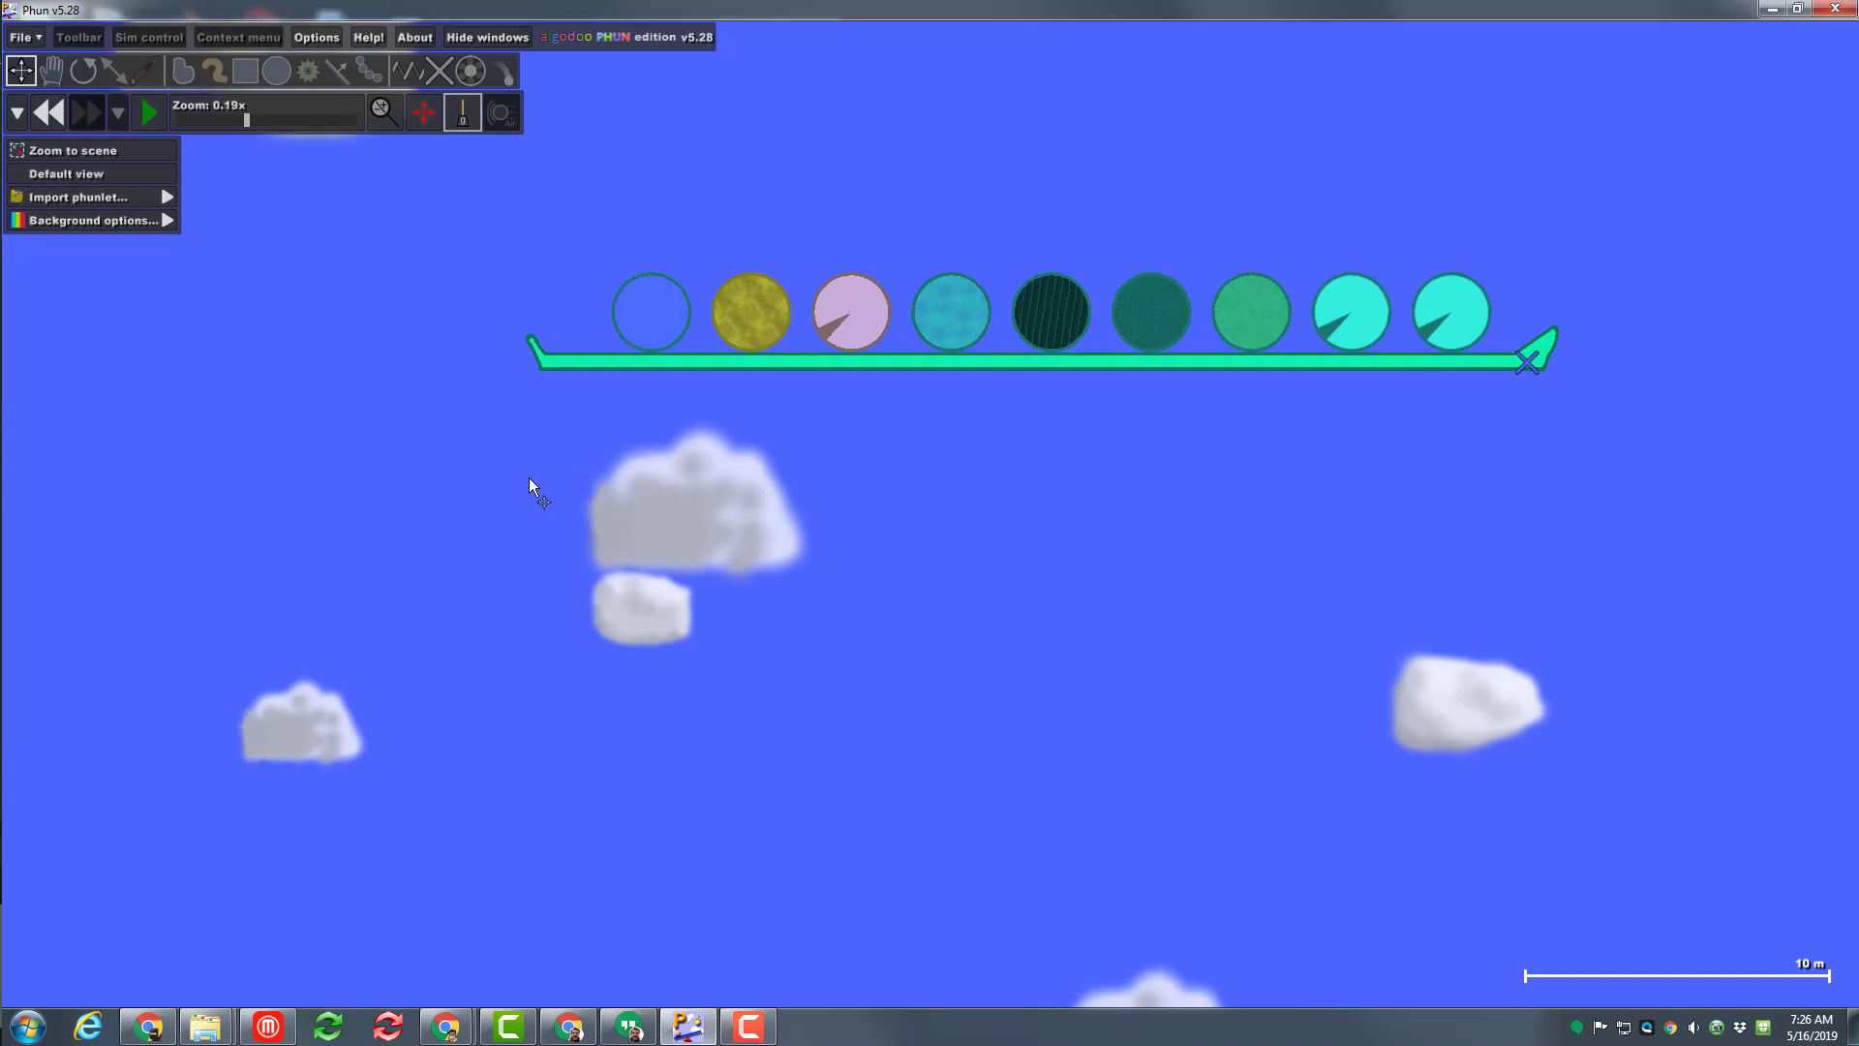
drag(579, 530, 578, 362)
scroll(586, 411, down, 2)
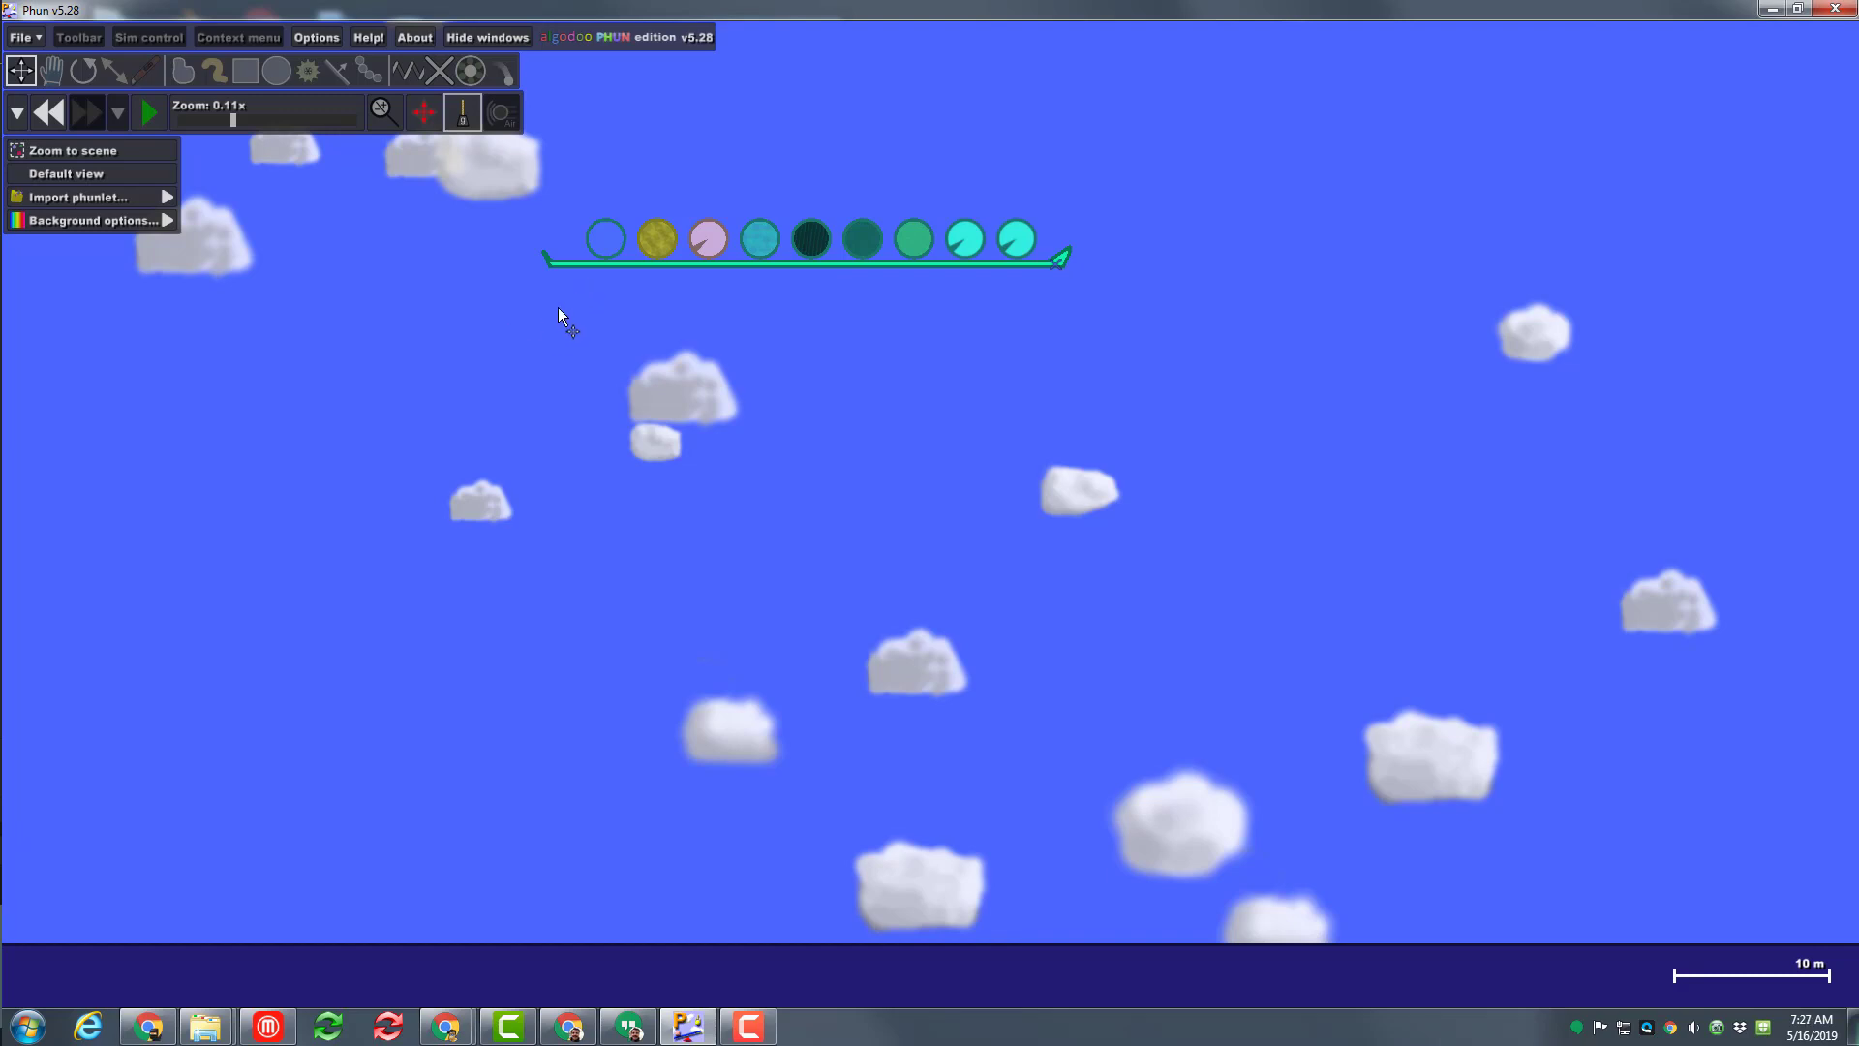
right_click(546, 275)
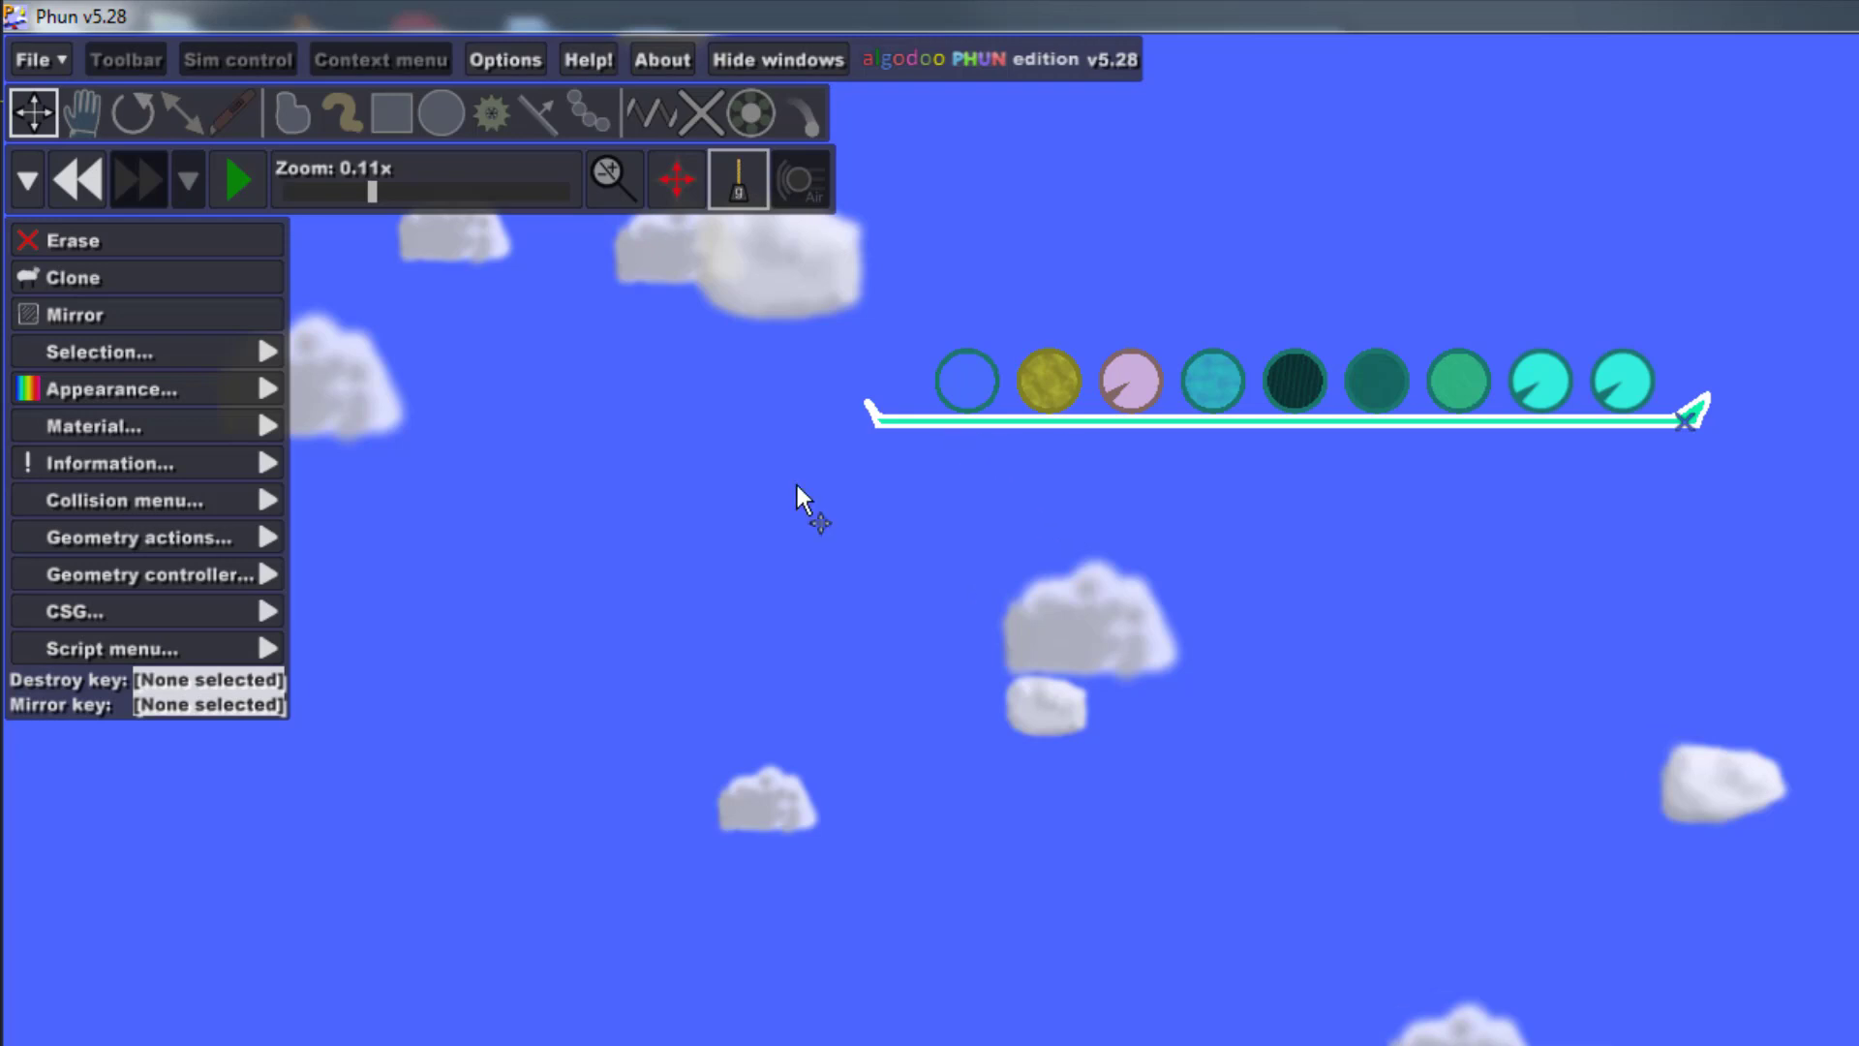
click(246, 678)
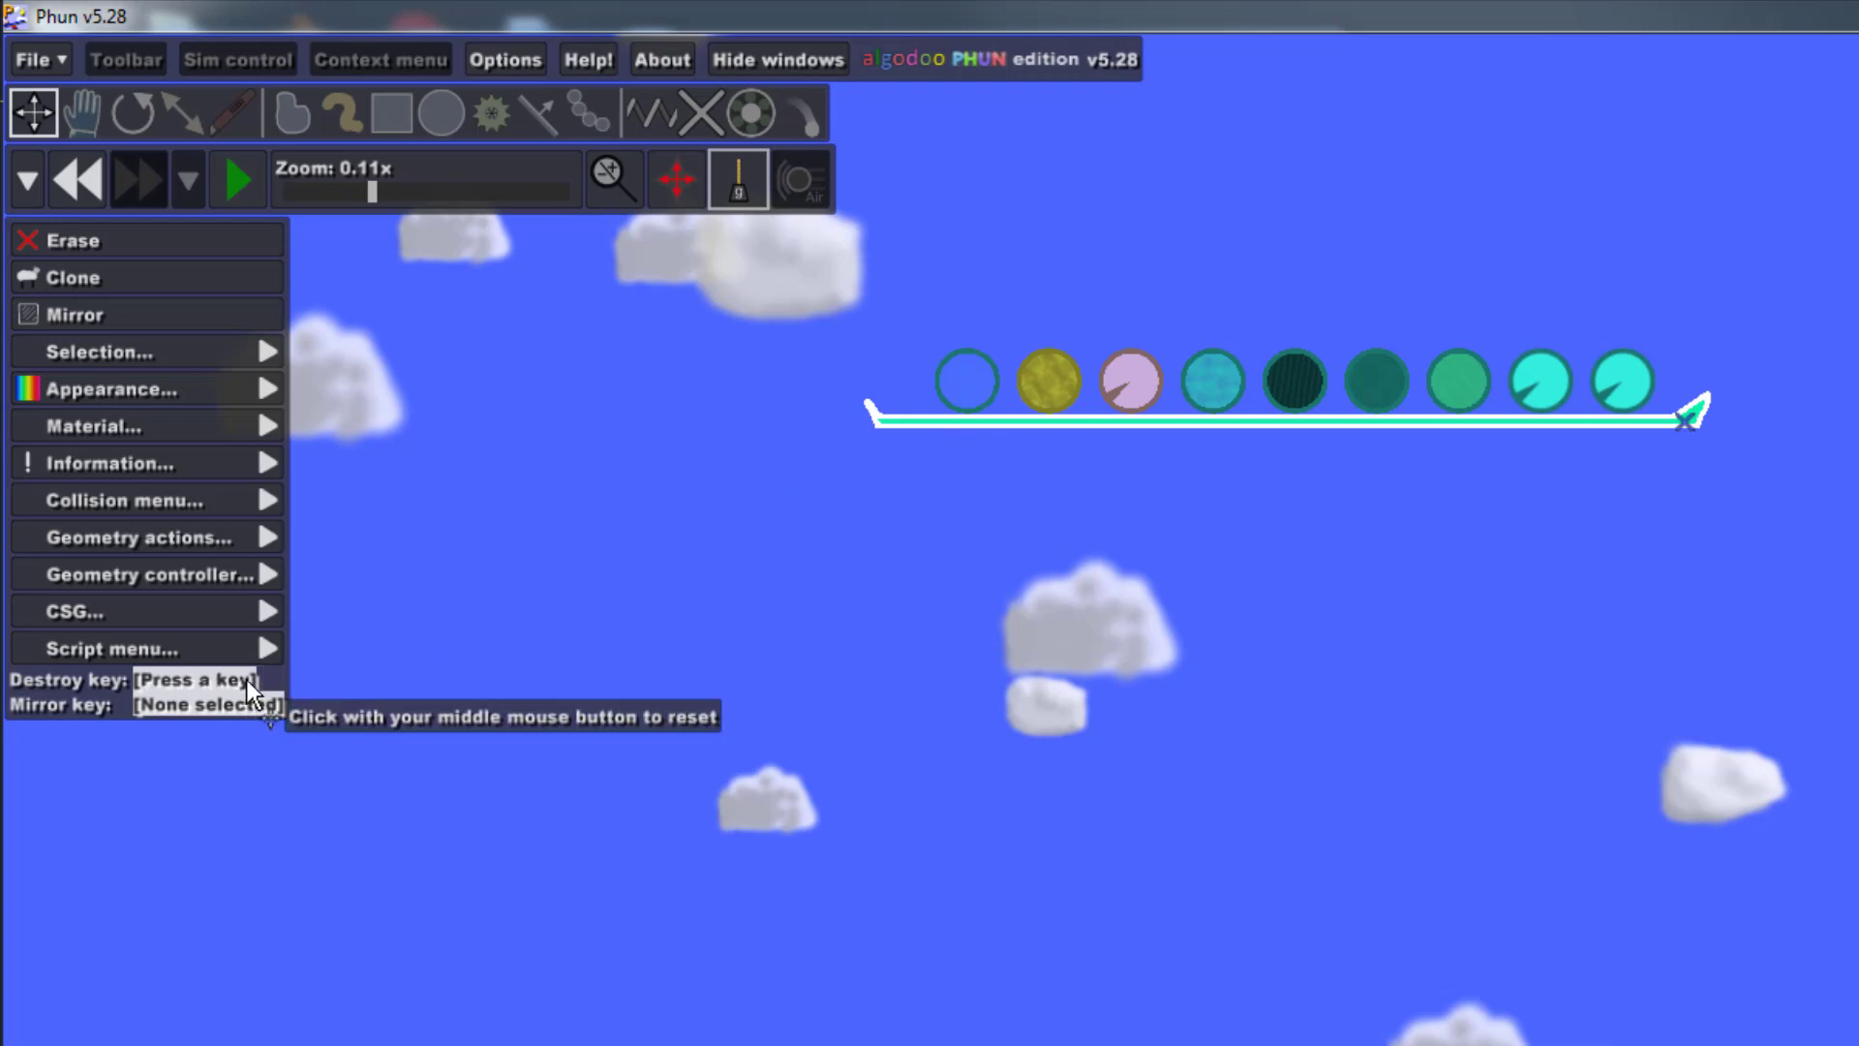
key(d)
right_click(569, 656)
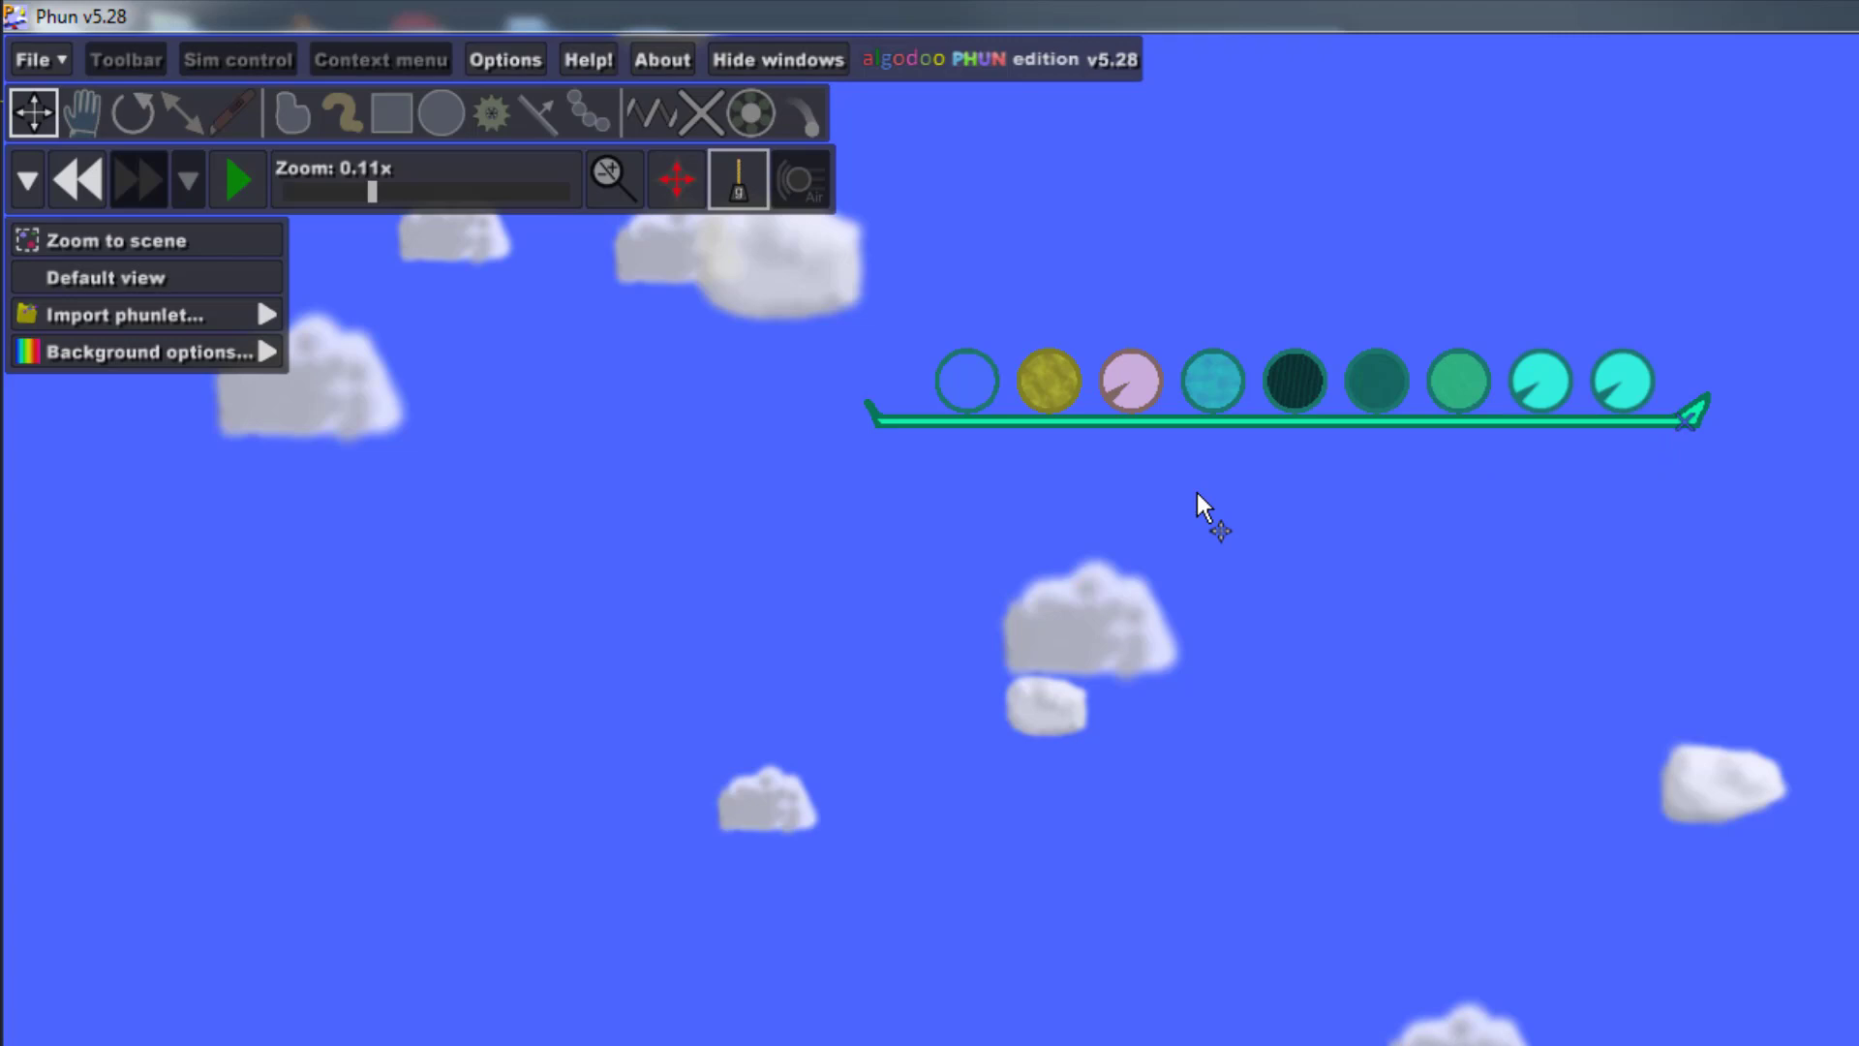
- Start the simulation, destroy the platform with its assigned key D to drop the circles, and undo back to the simulation start
click(232, 182)
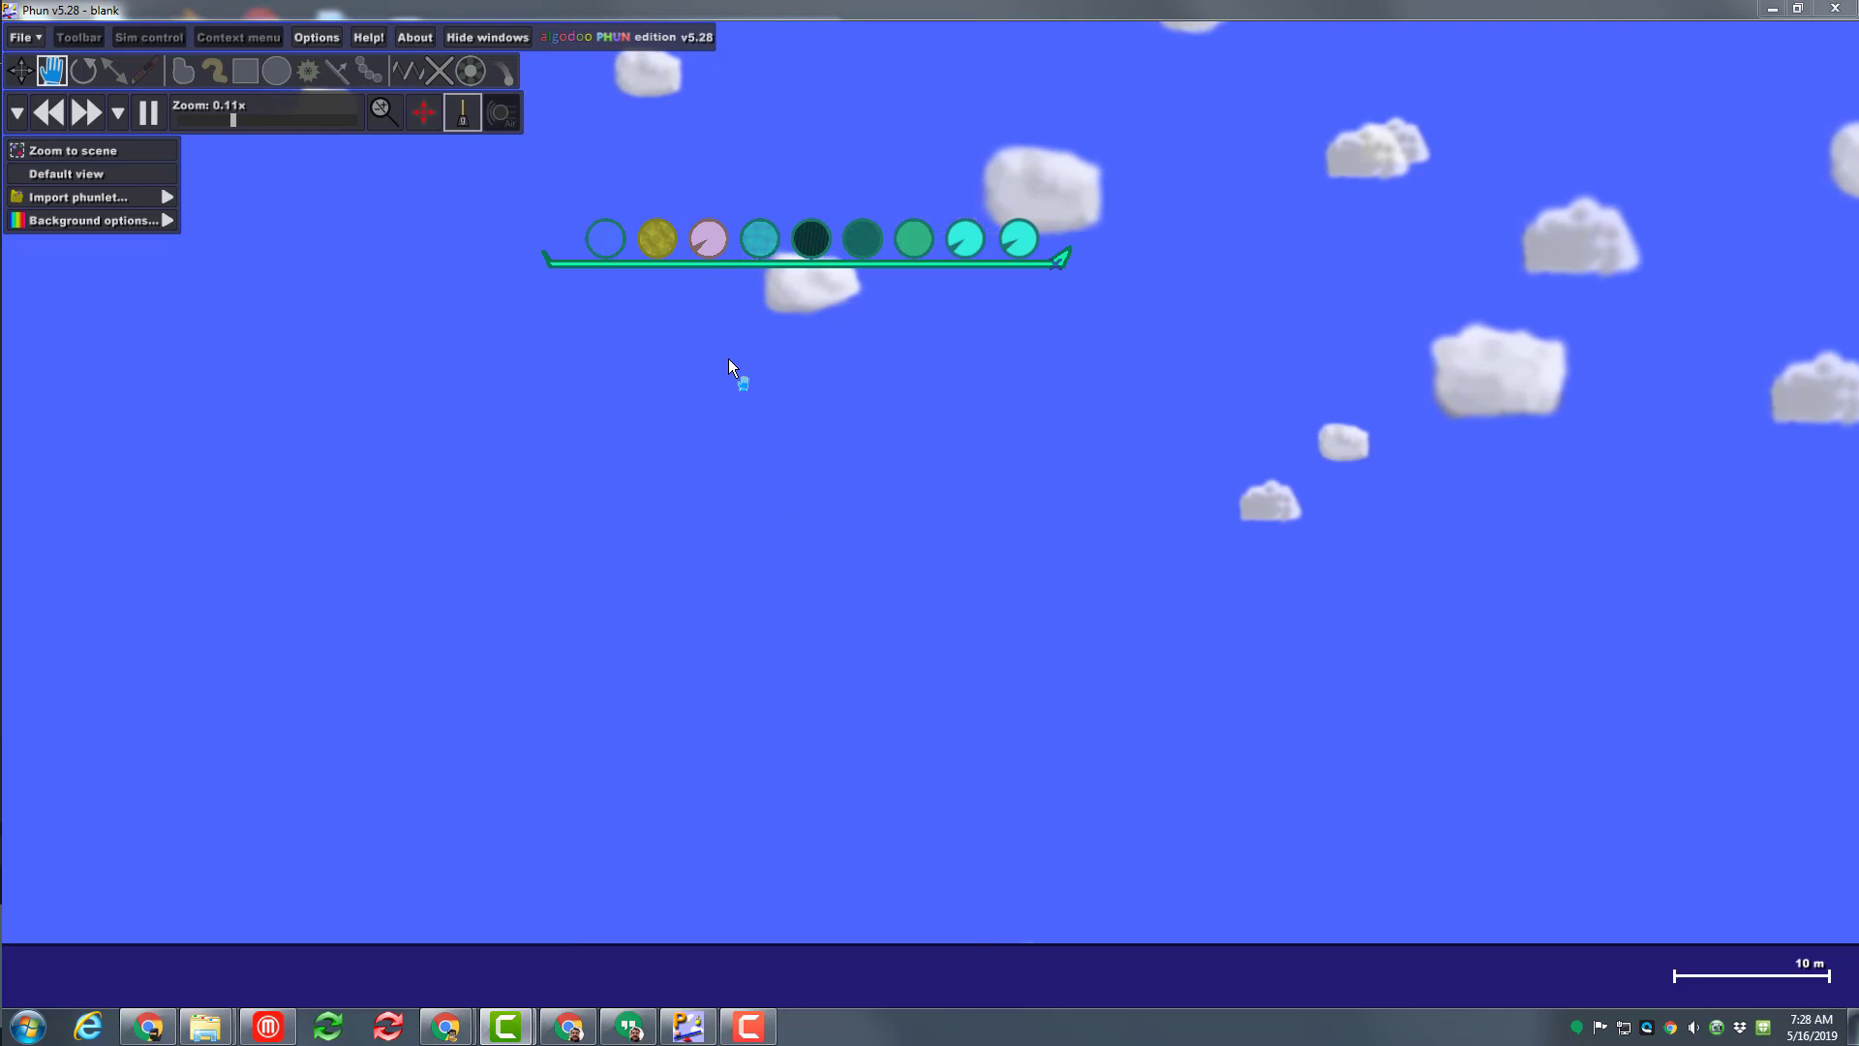
click(809, 355)
key(ctrl+y)
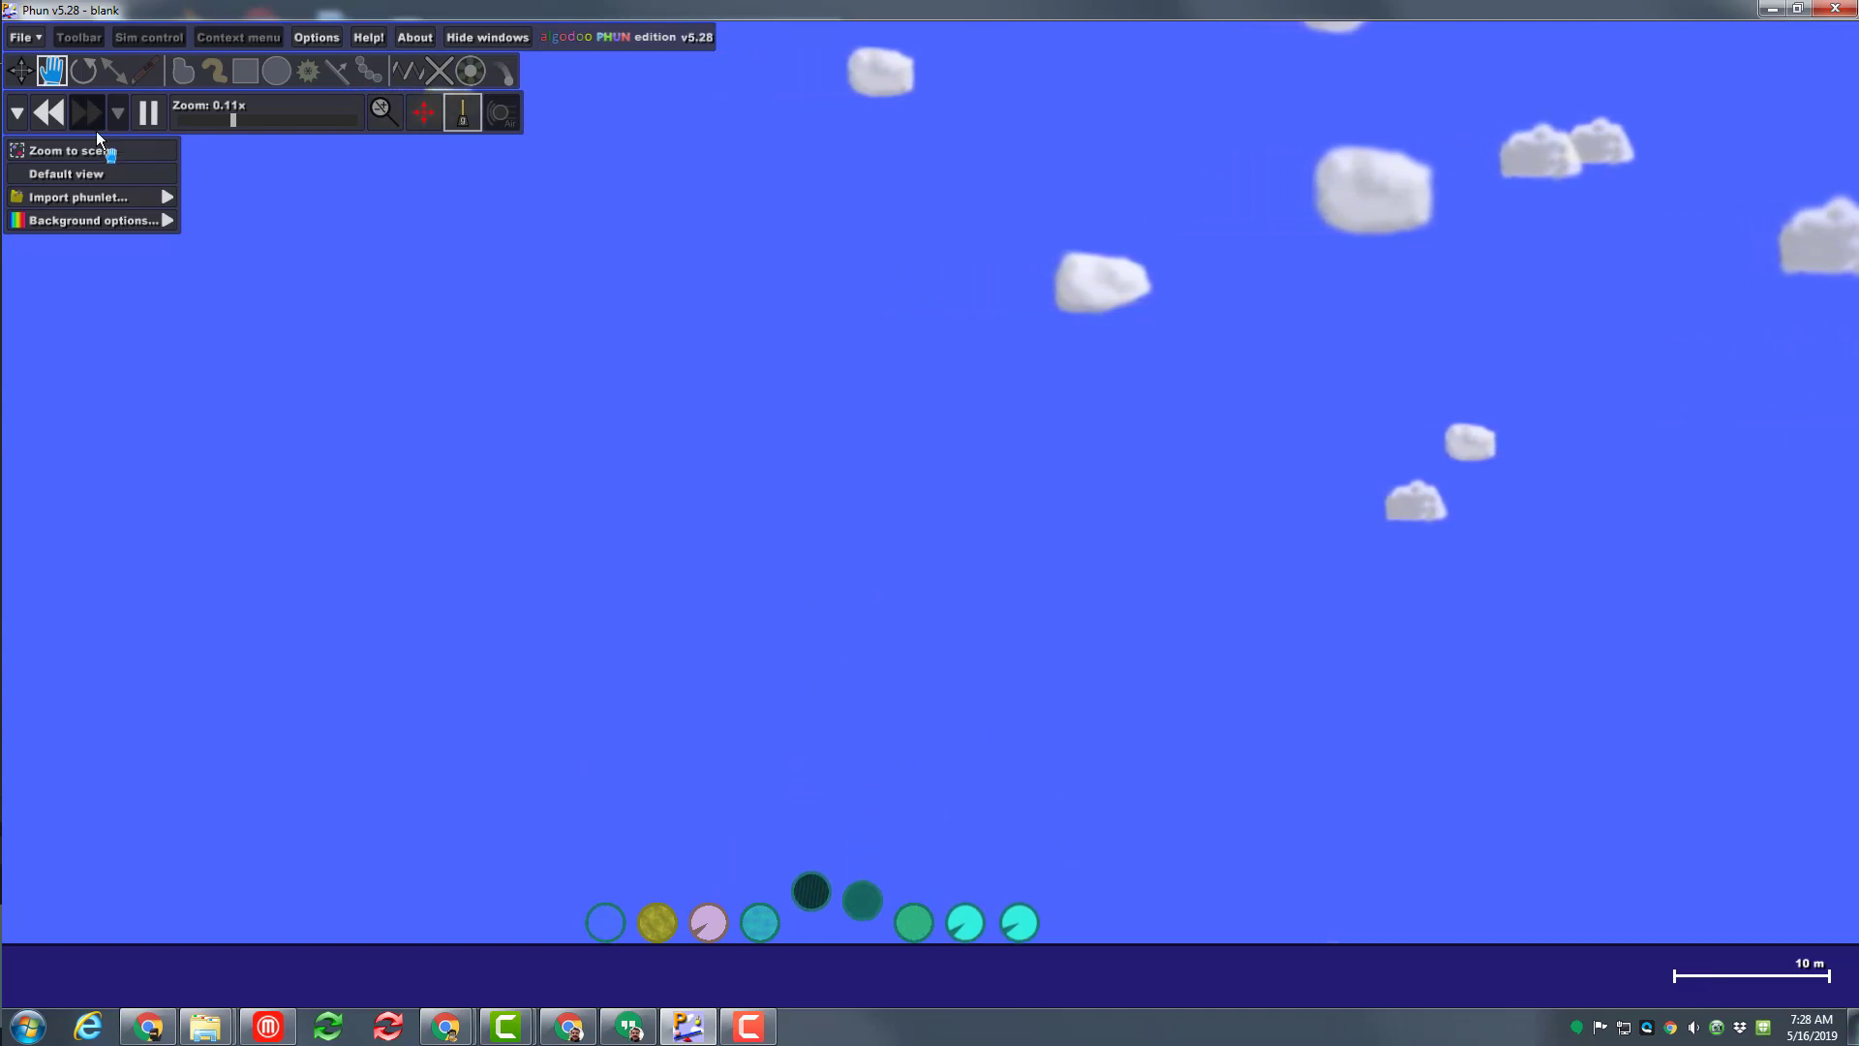
click(48, 114)
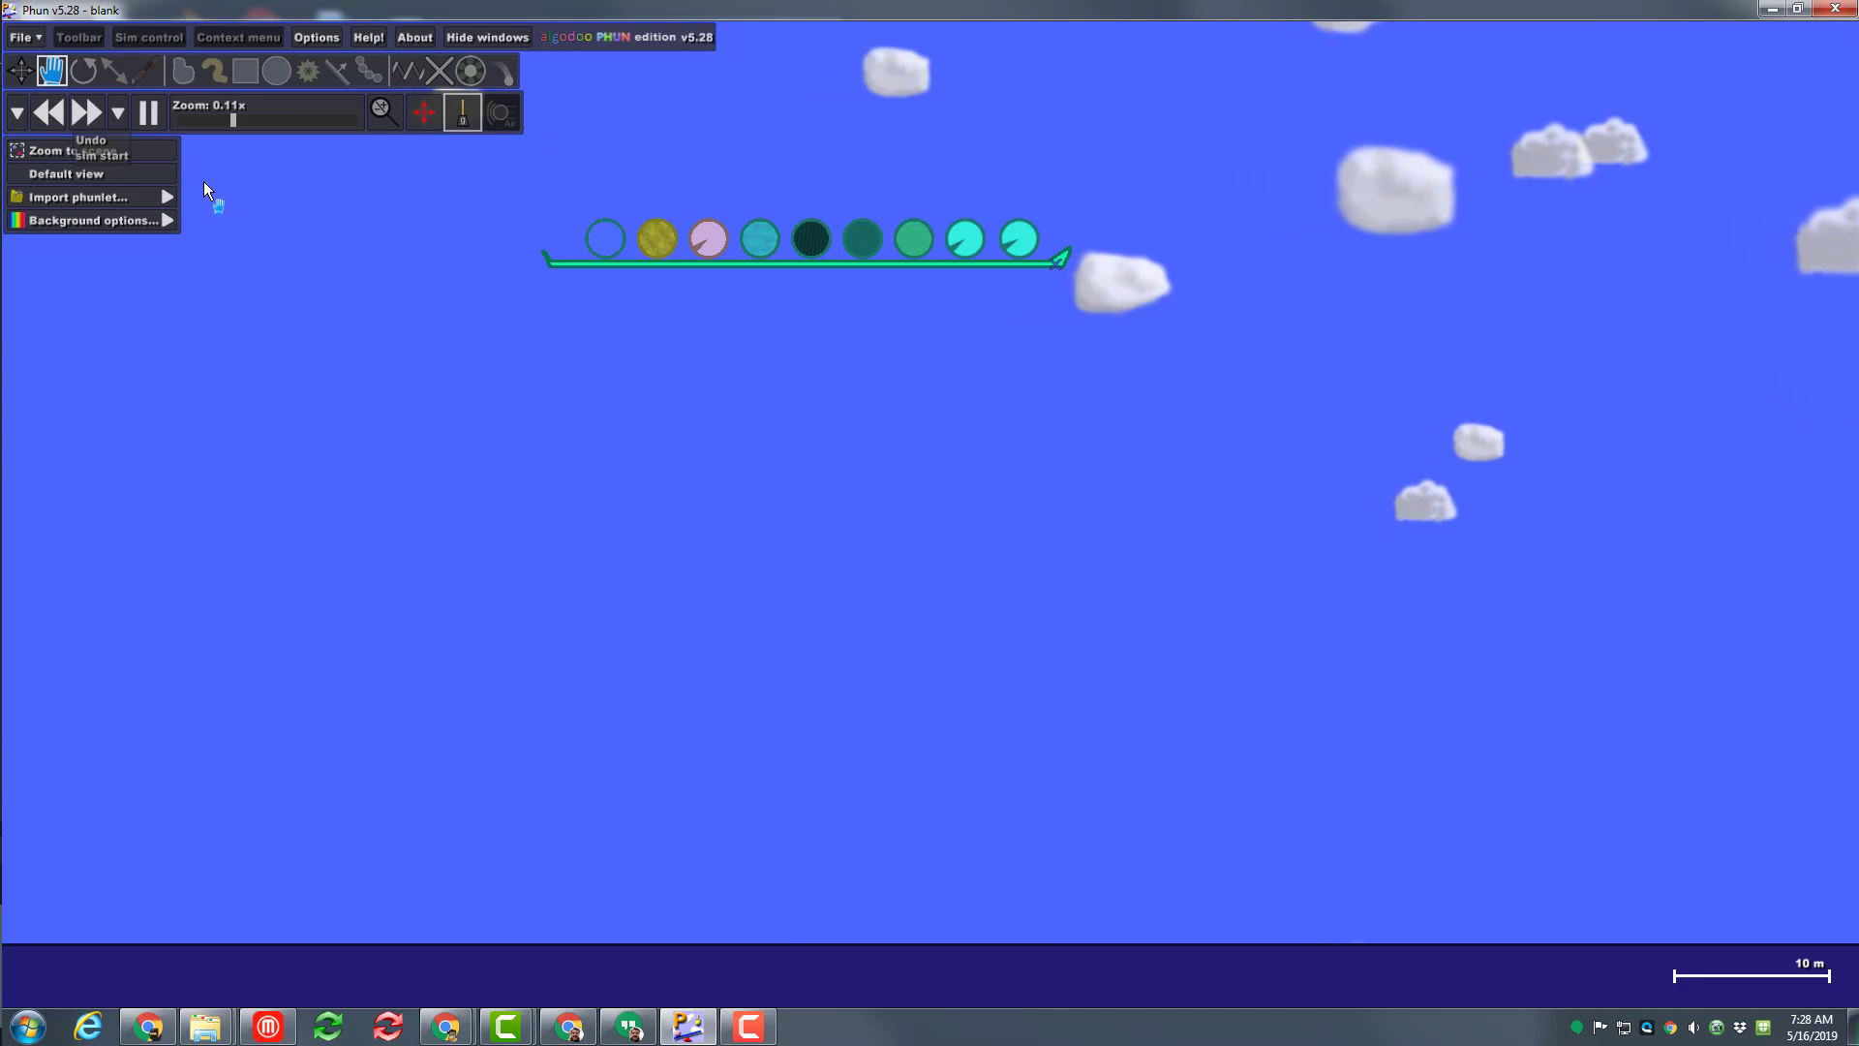
- Switch air friction on, off and on again in the running simulation, and briefly pause and resume it
click(507, 124)
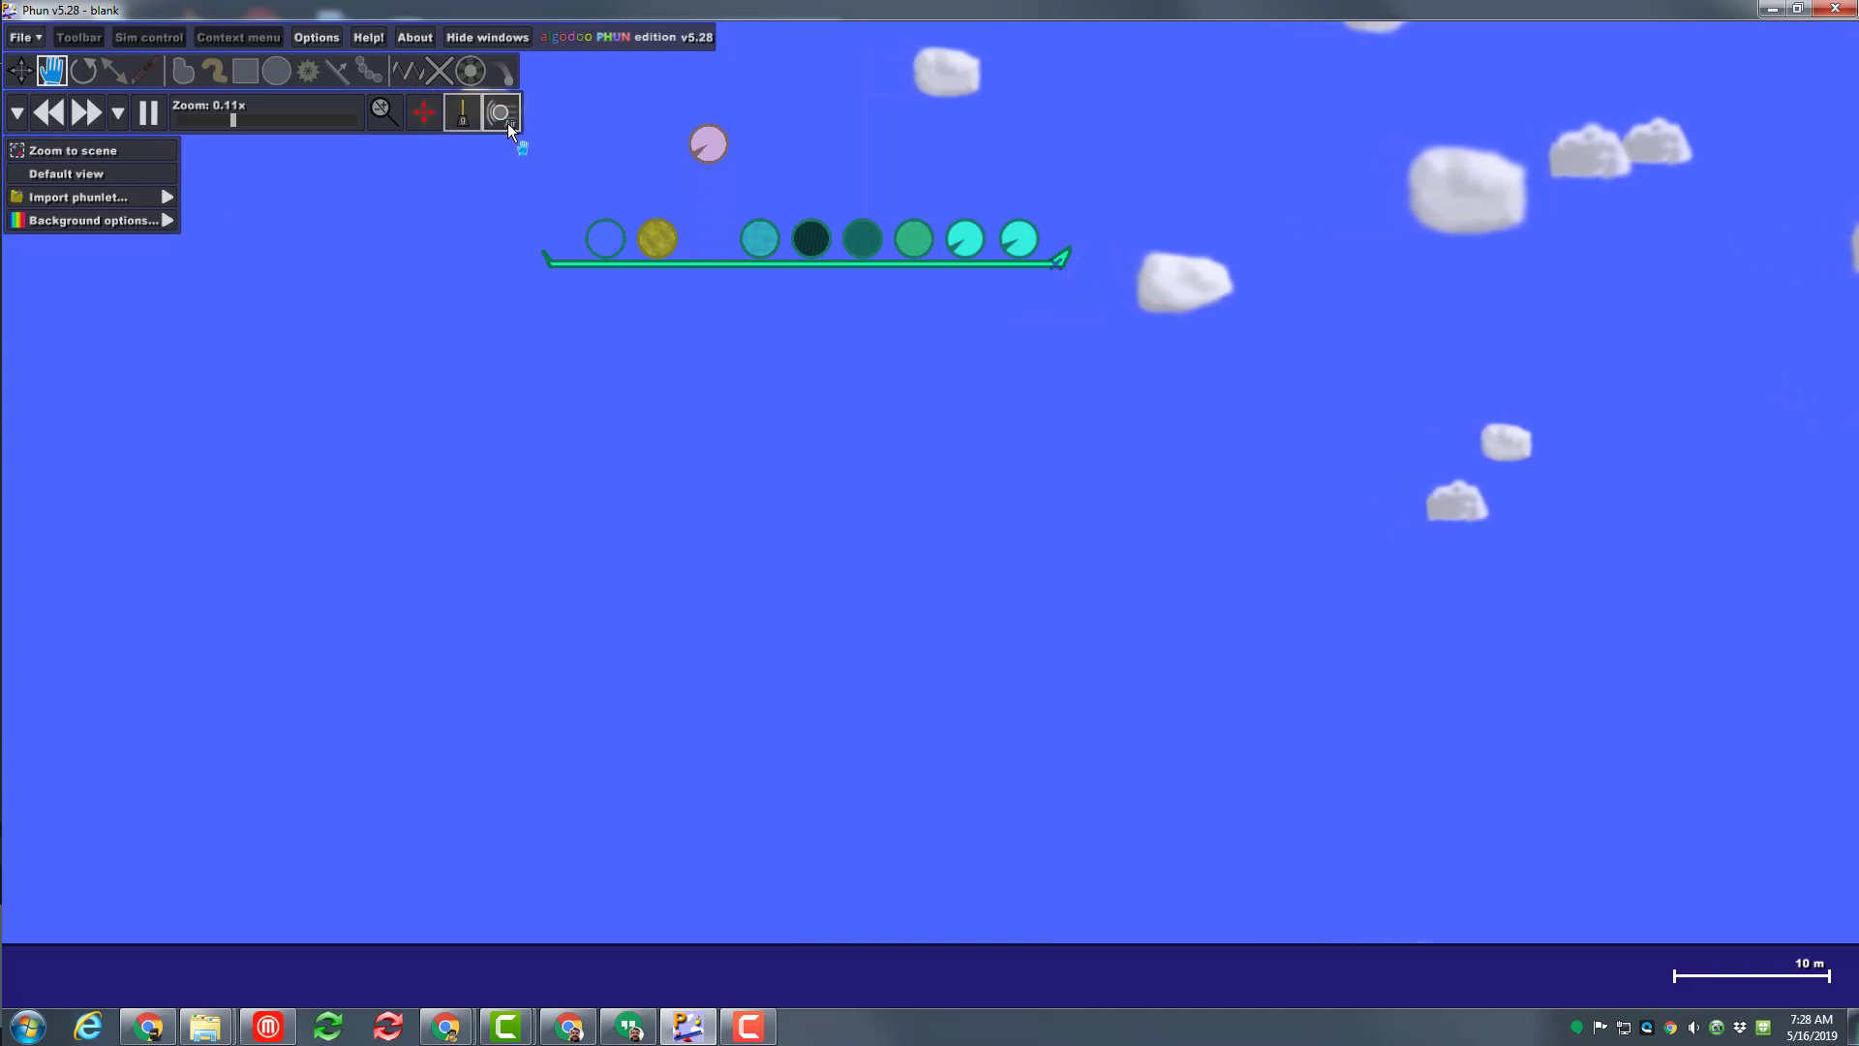
click(506, 124)
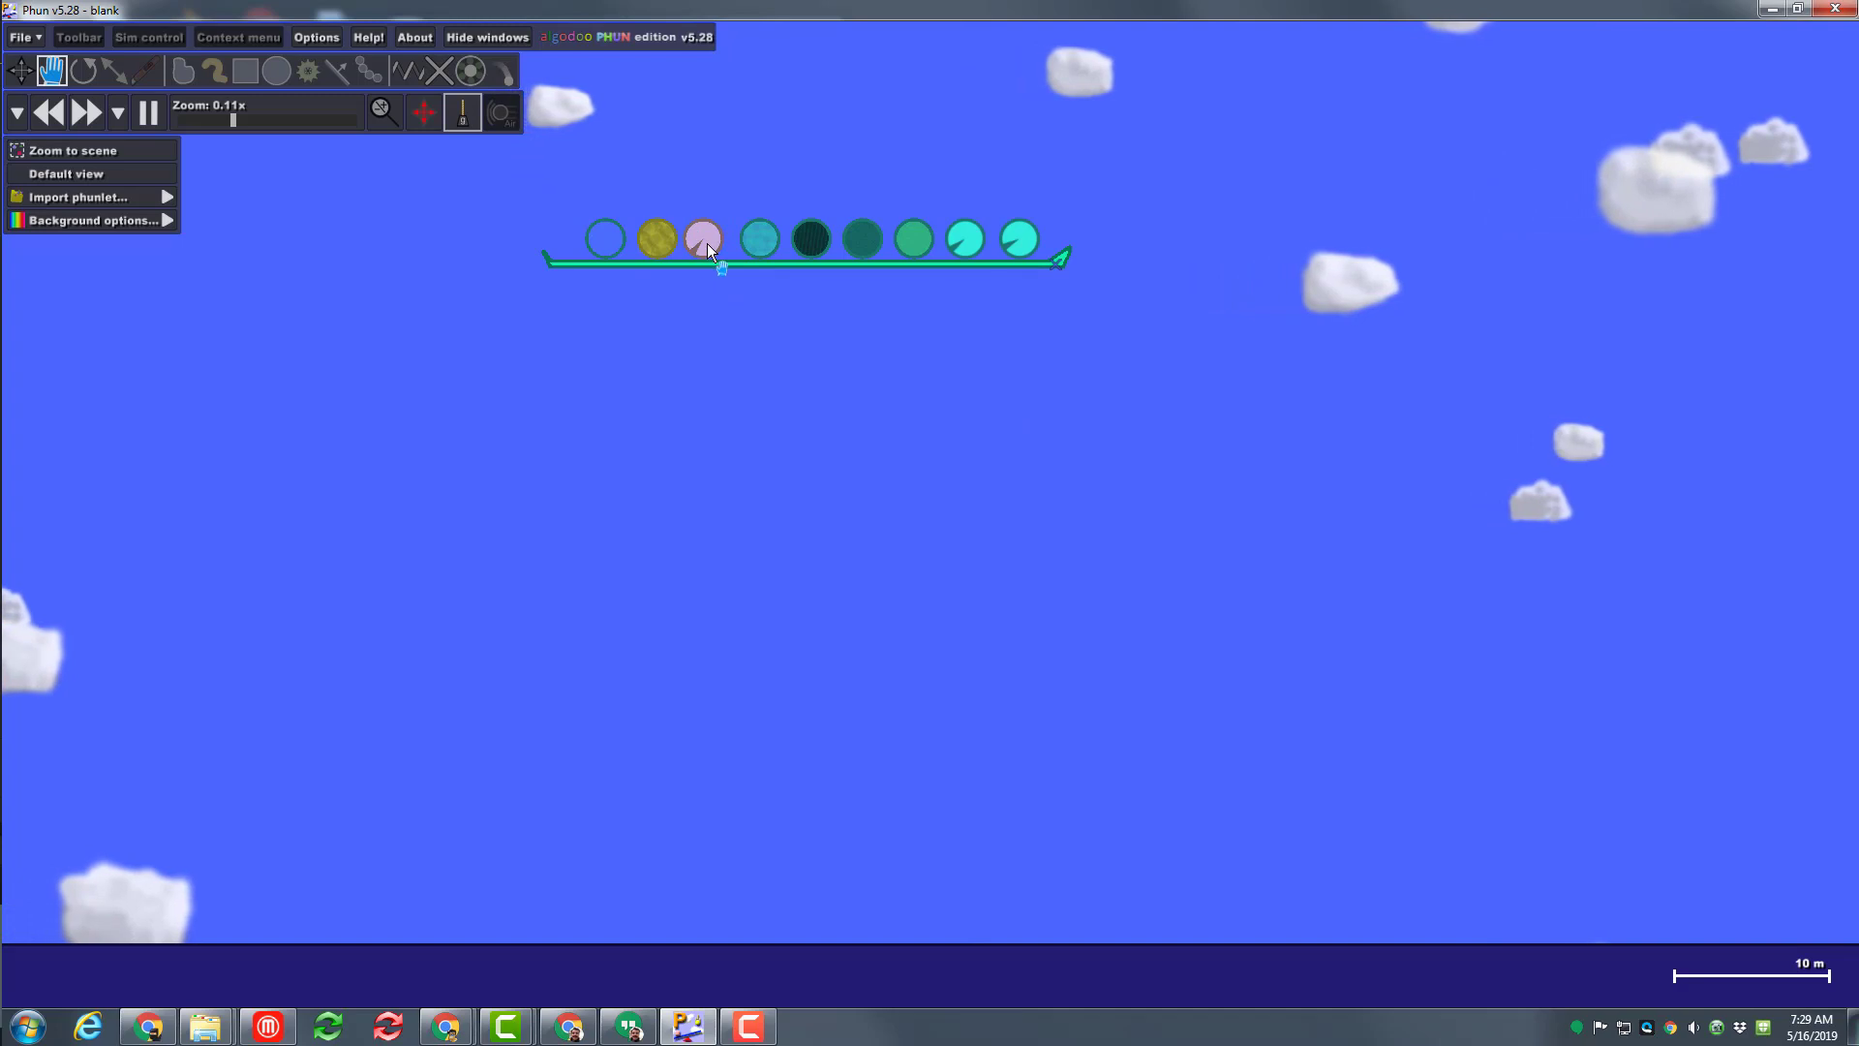
click(512, 118)
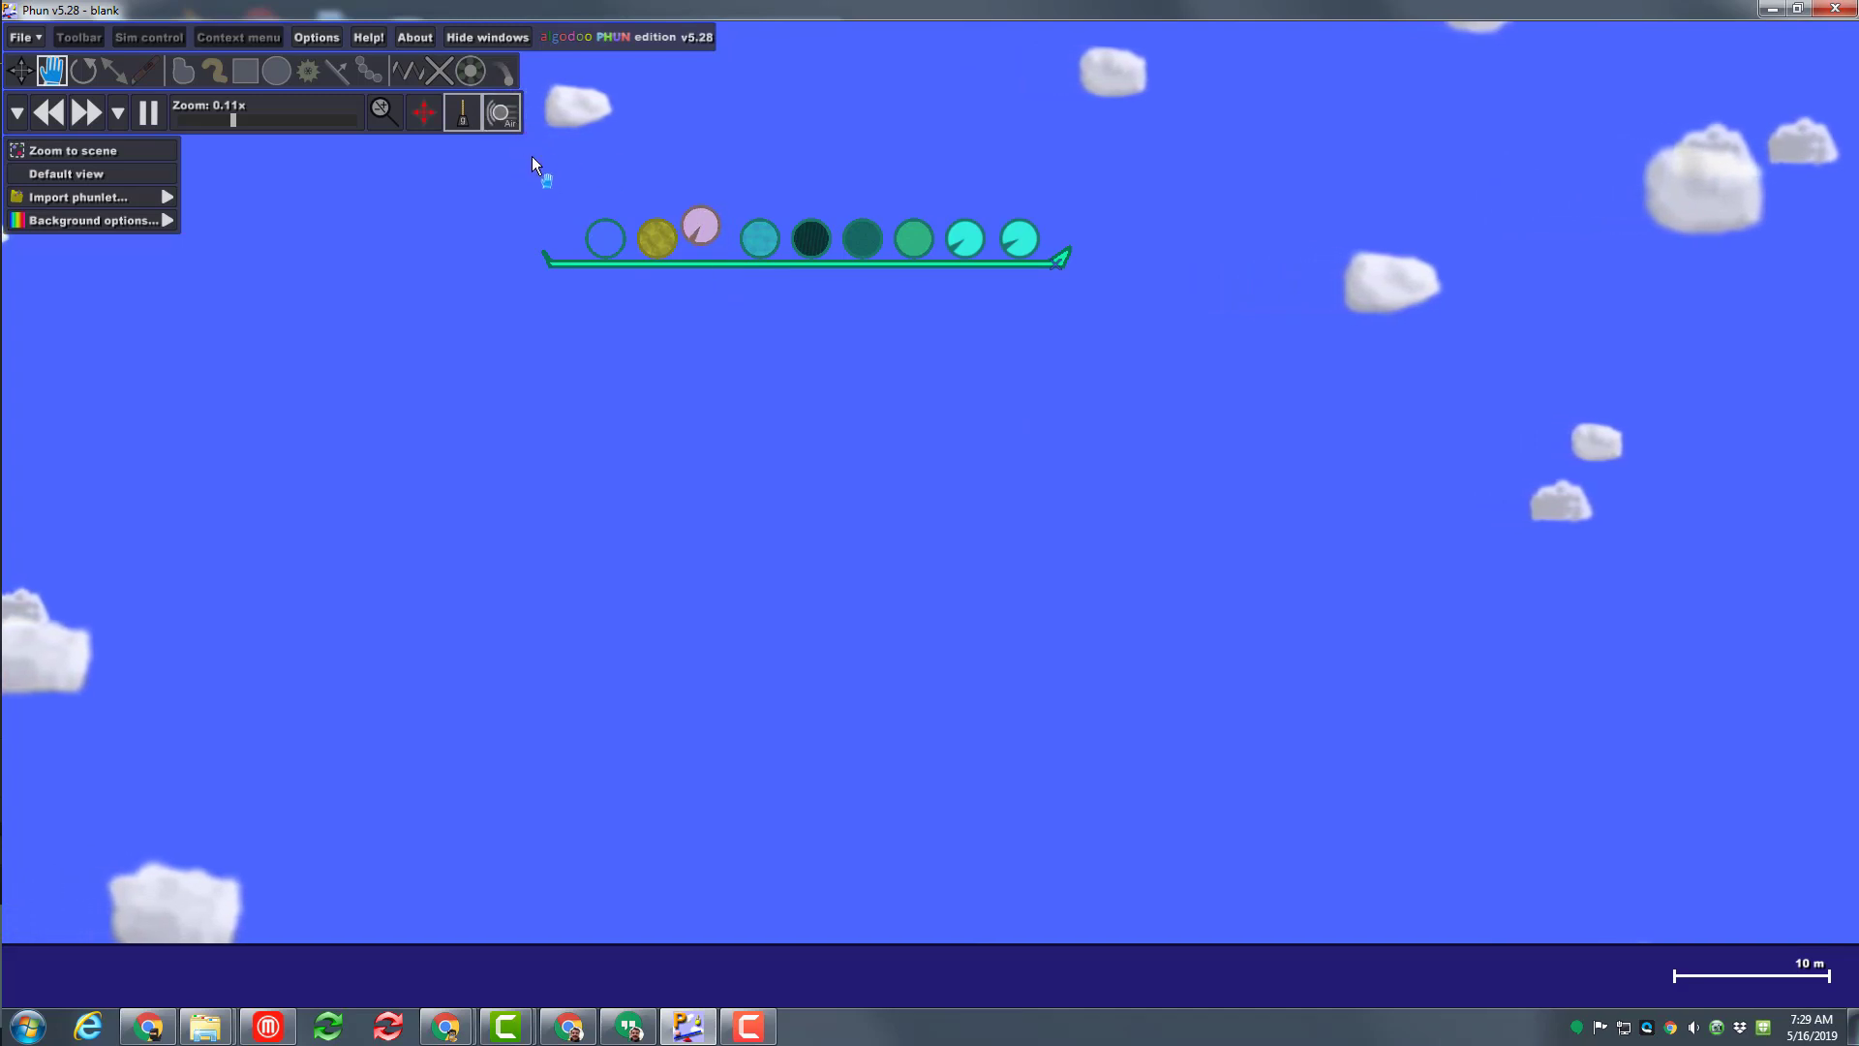
key(space)
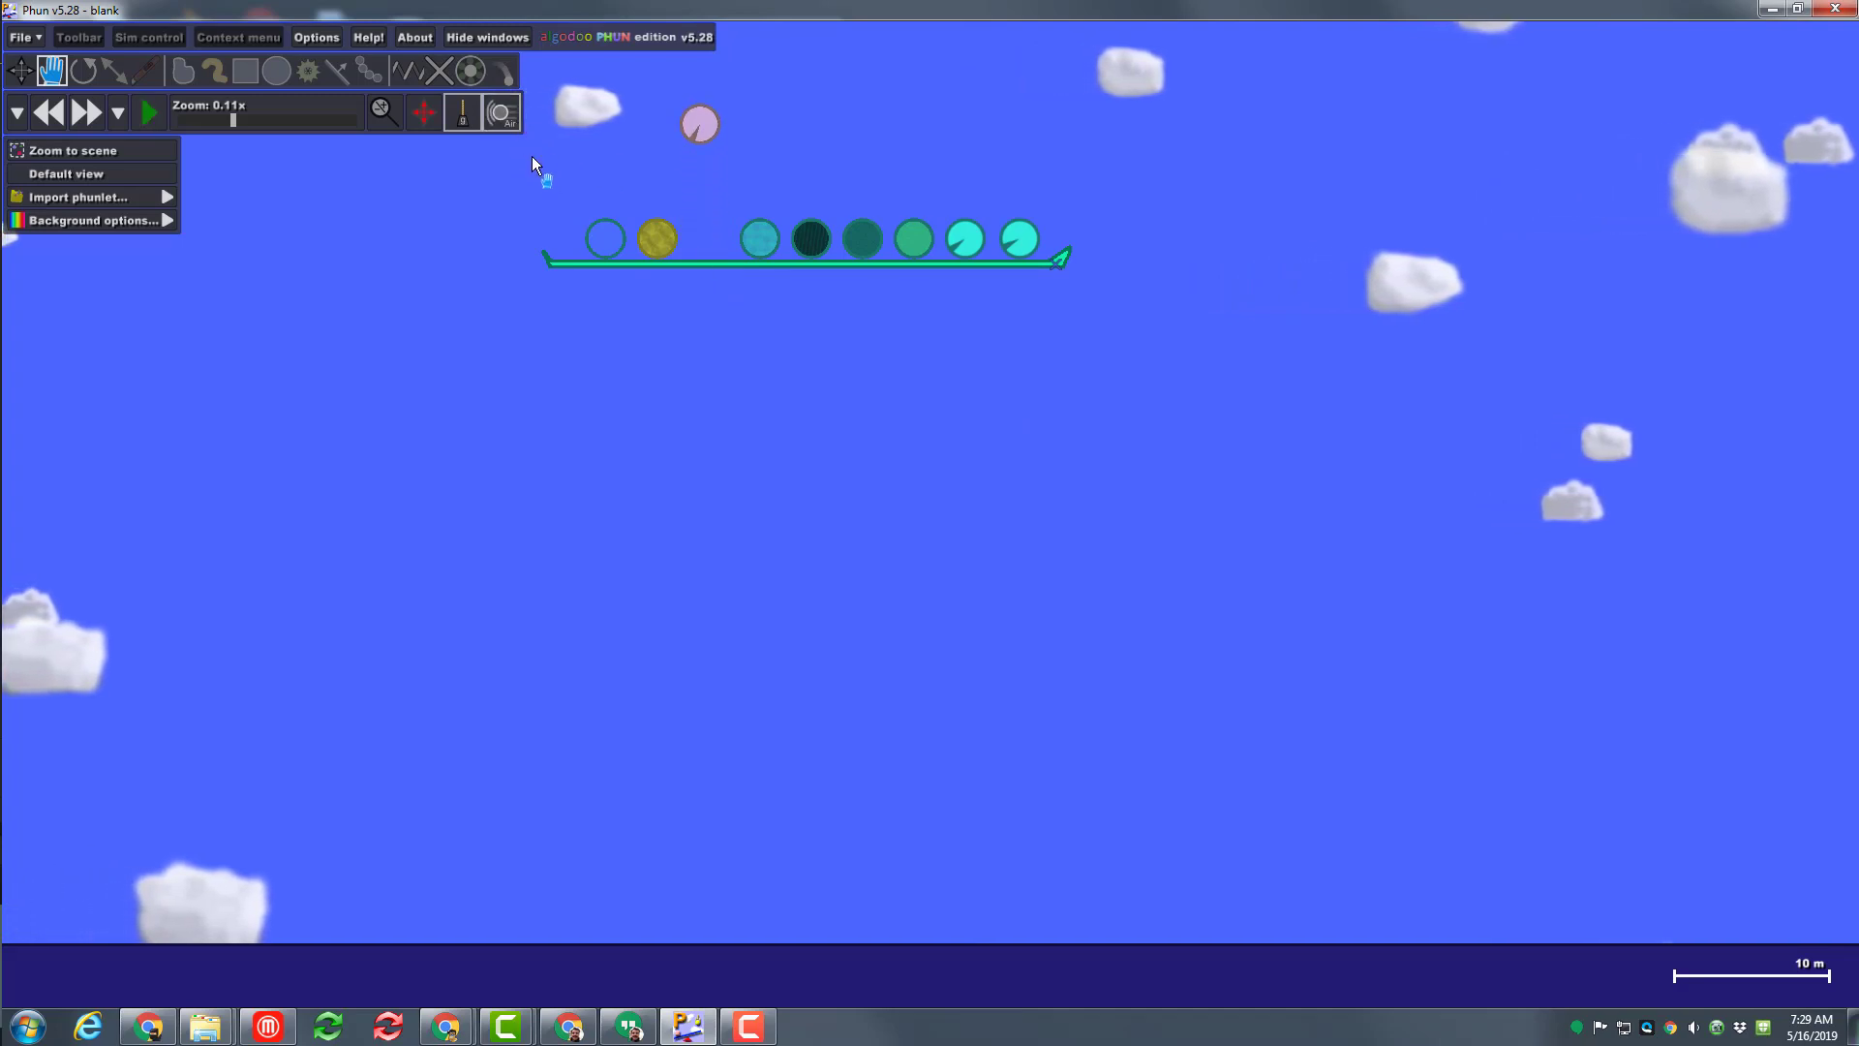
key(space)
- Destroy the platform to watch the circles fall with air friction on, and undo the drop
click(635, 263)
key(Delete)
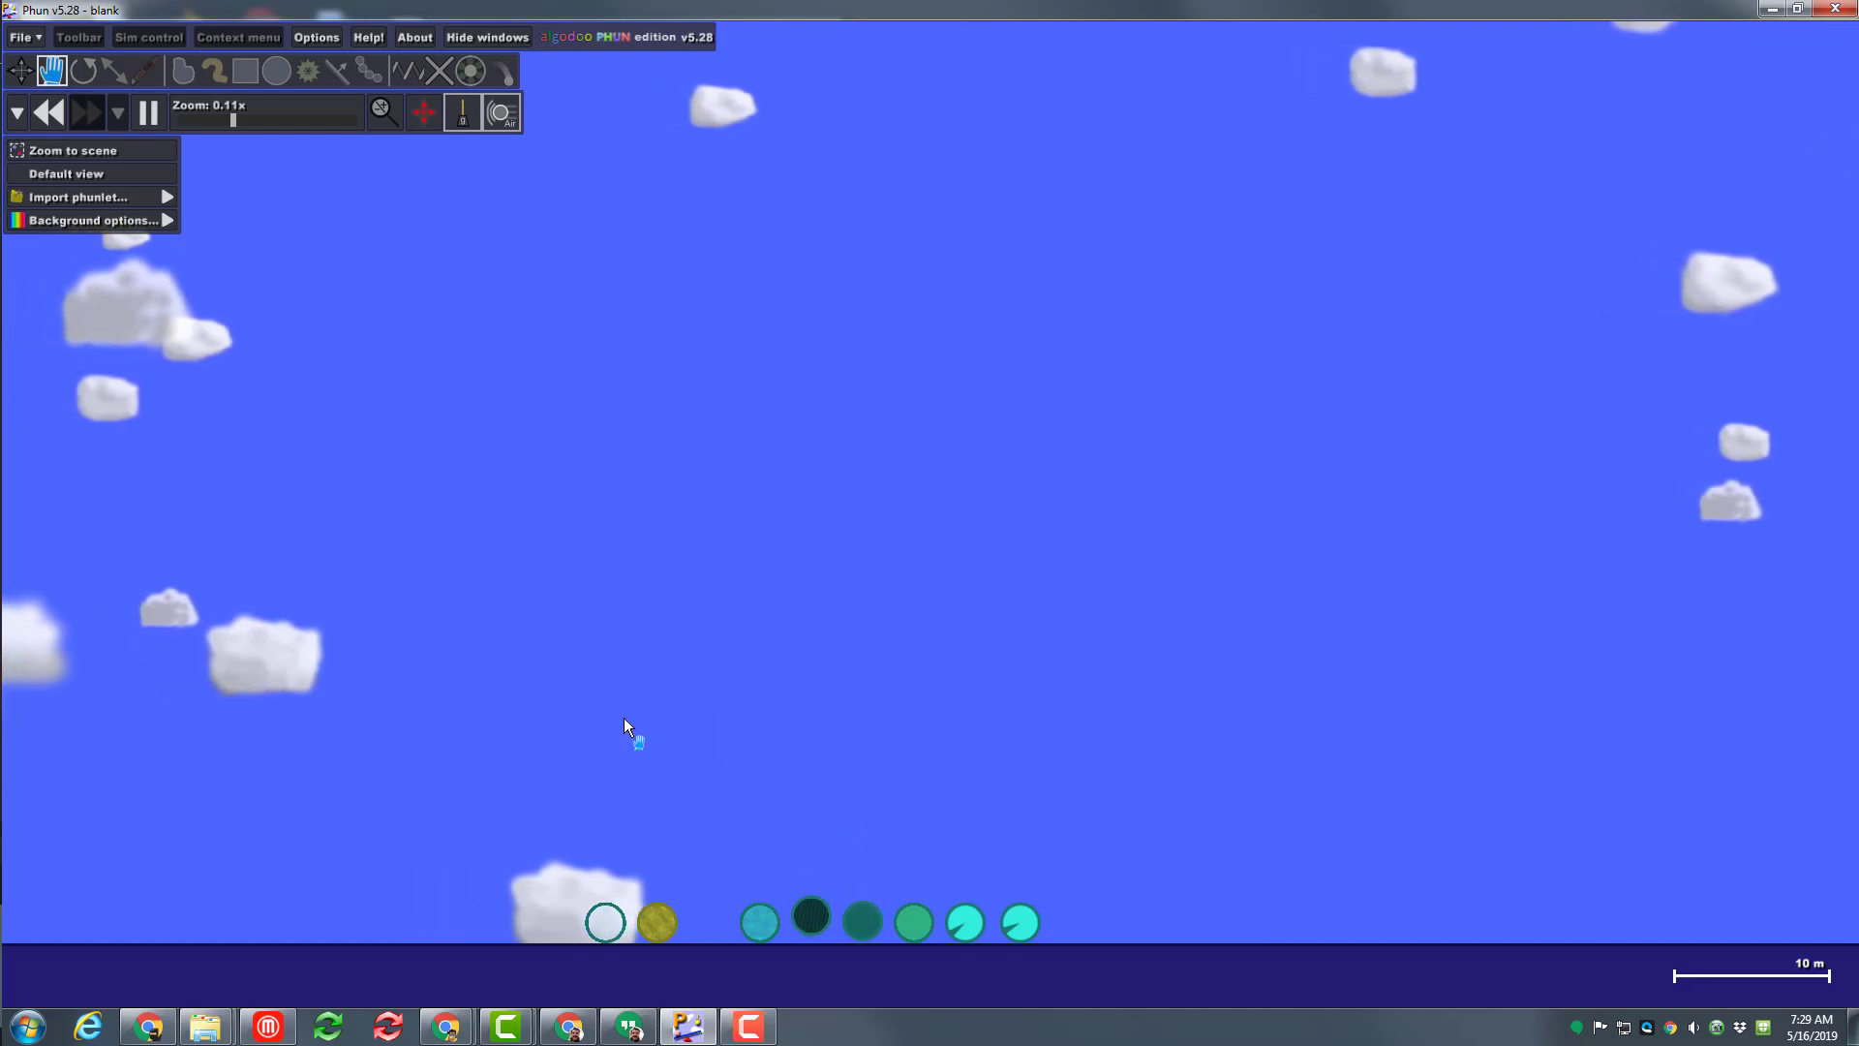
key(ctrl+z)
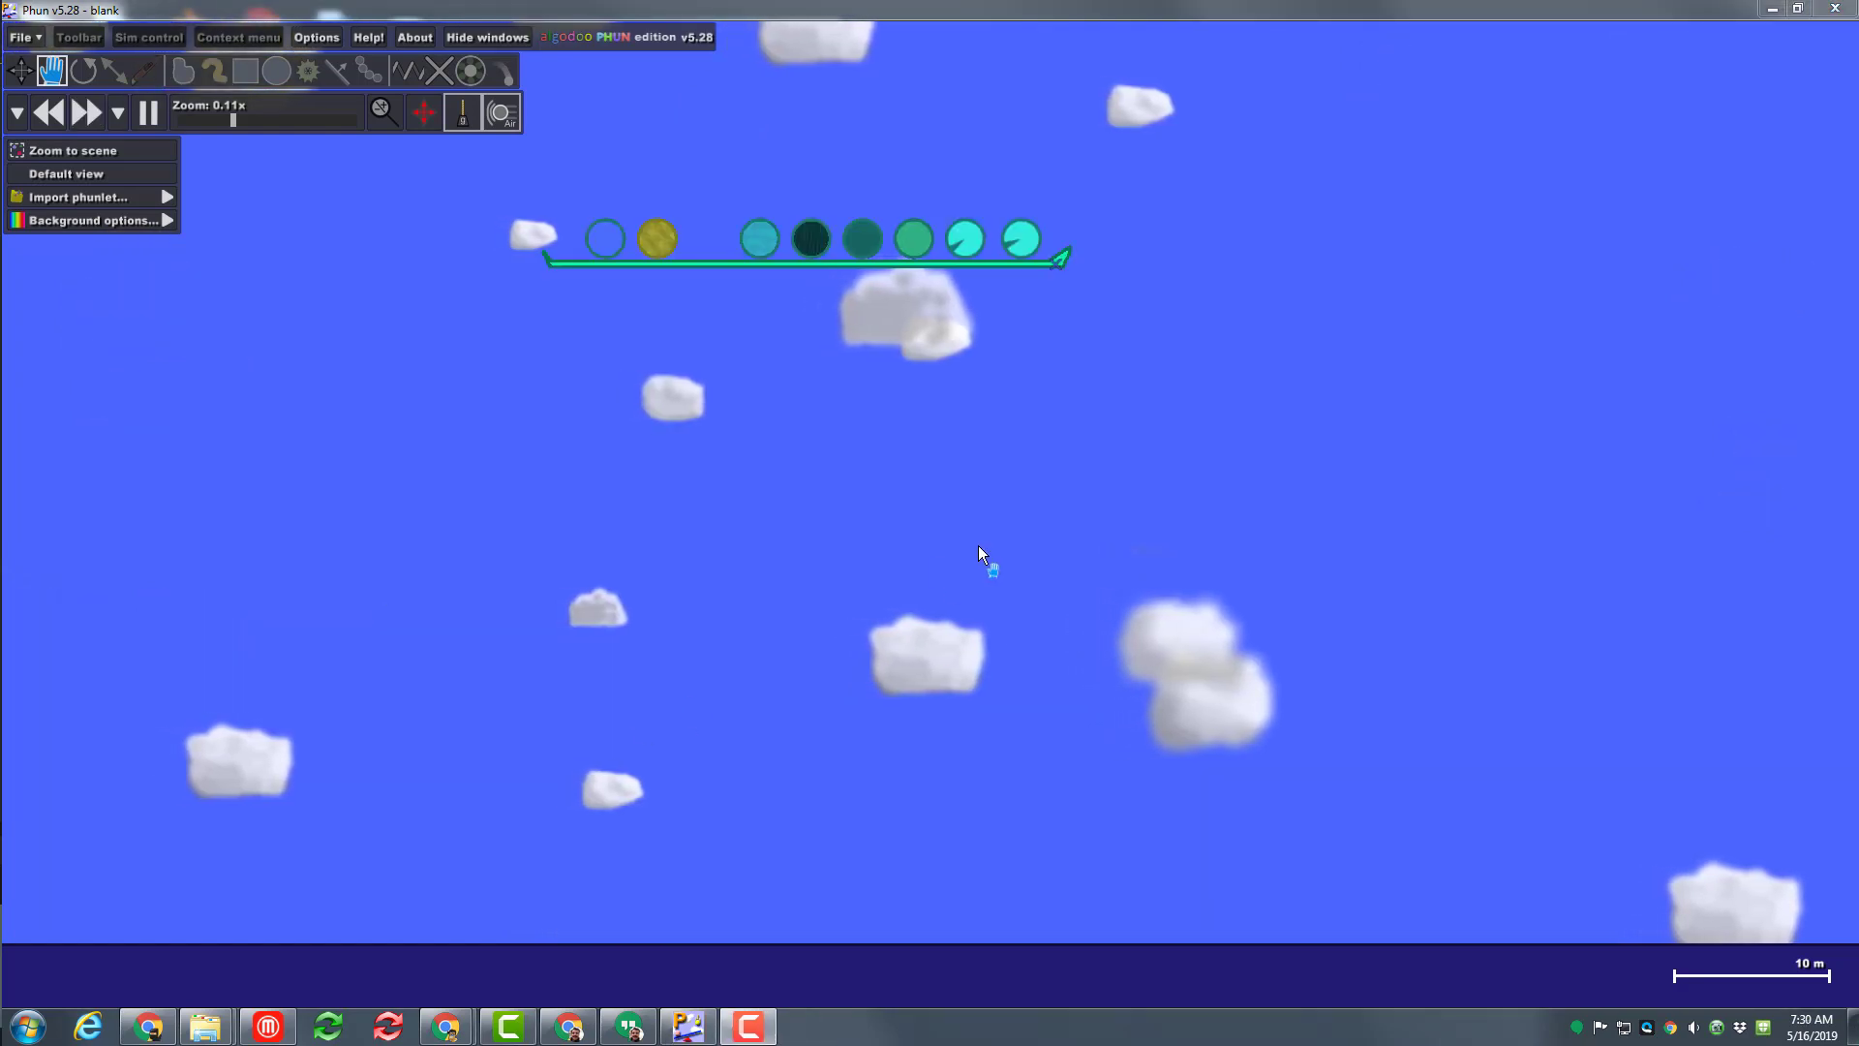
- Drop the circles once more by destroying the platform, and turn off air friction while they bounce
mouse_move(1050, 475)
mouse_down()
mouse_move(981, 469)
mouse_move(1071, 464)
mouse_up()
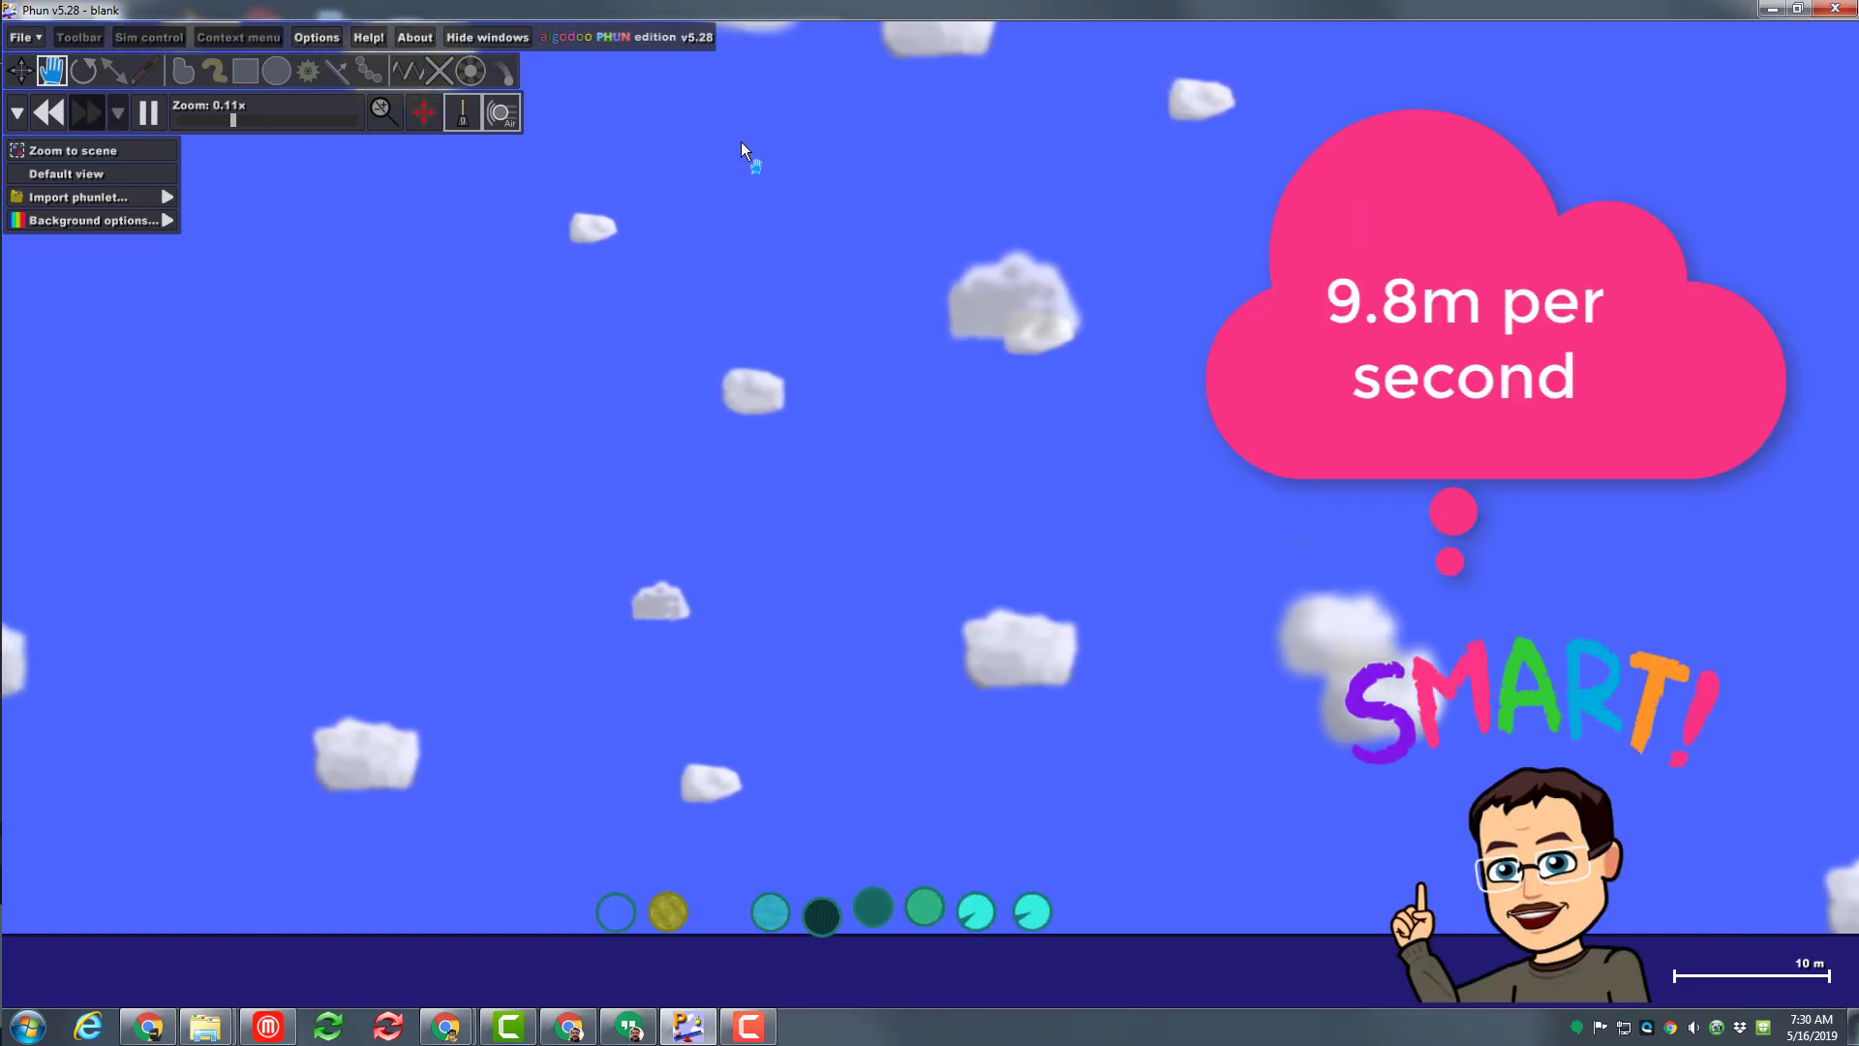
click(512, 116)
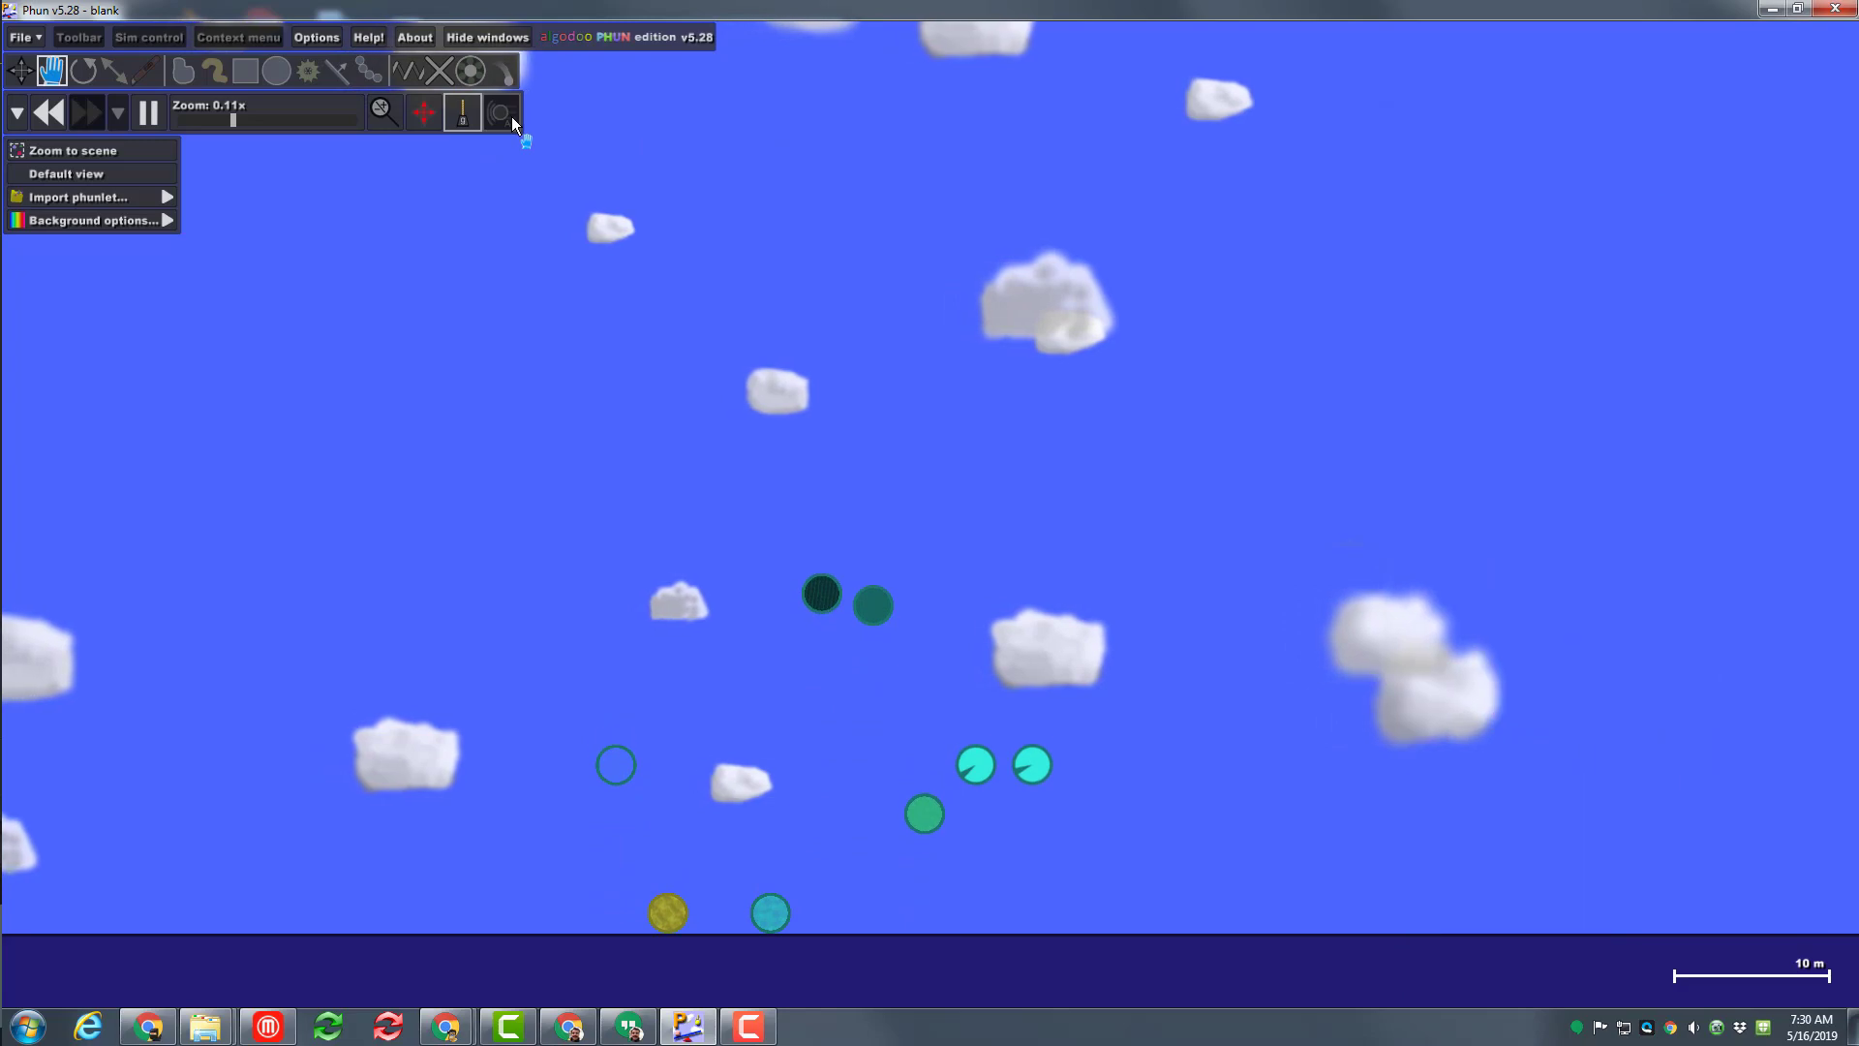